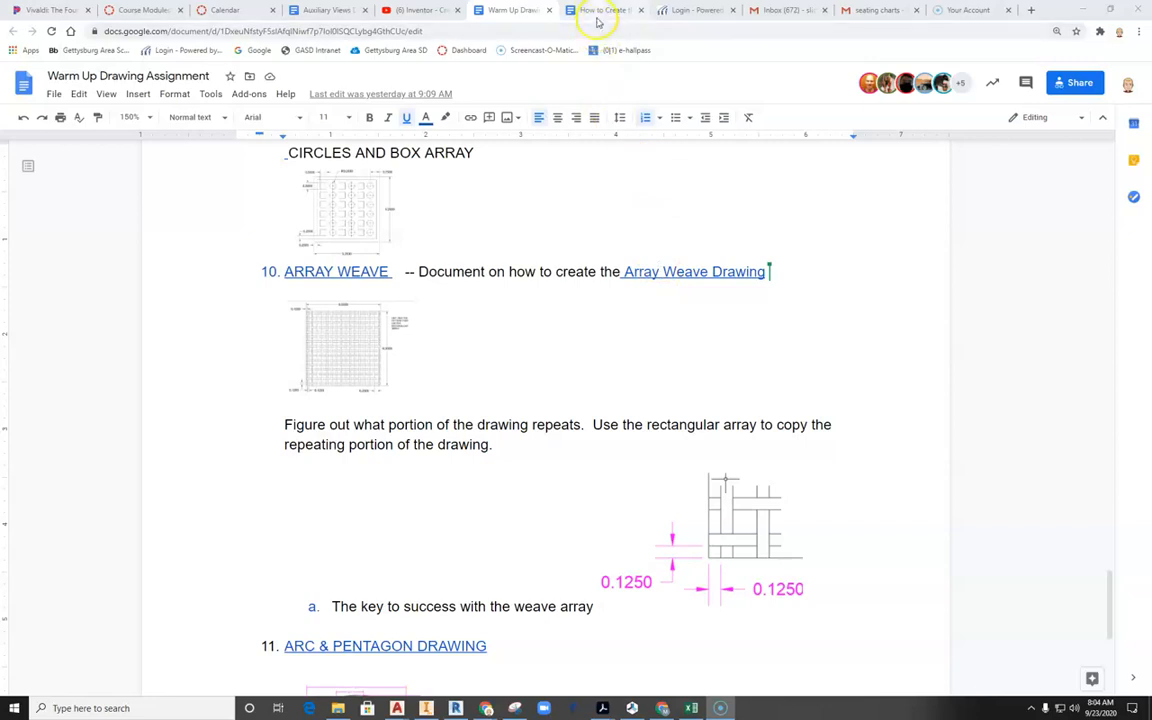
Look through the How to Create the Array Weave document and switch to the ARRAY WEAVE (1).pdf drawing in Acrobat
{"action": "scroll", "coordinate": [536, 379], "scroll_direction": "up", "scroll_amount": 15}
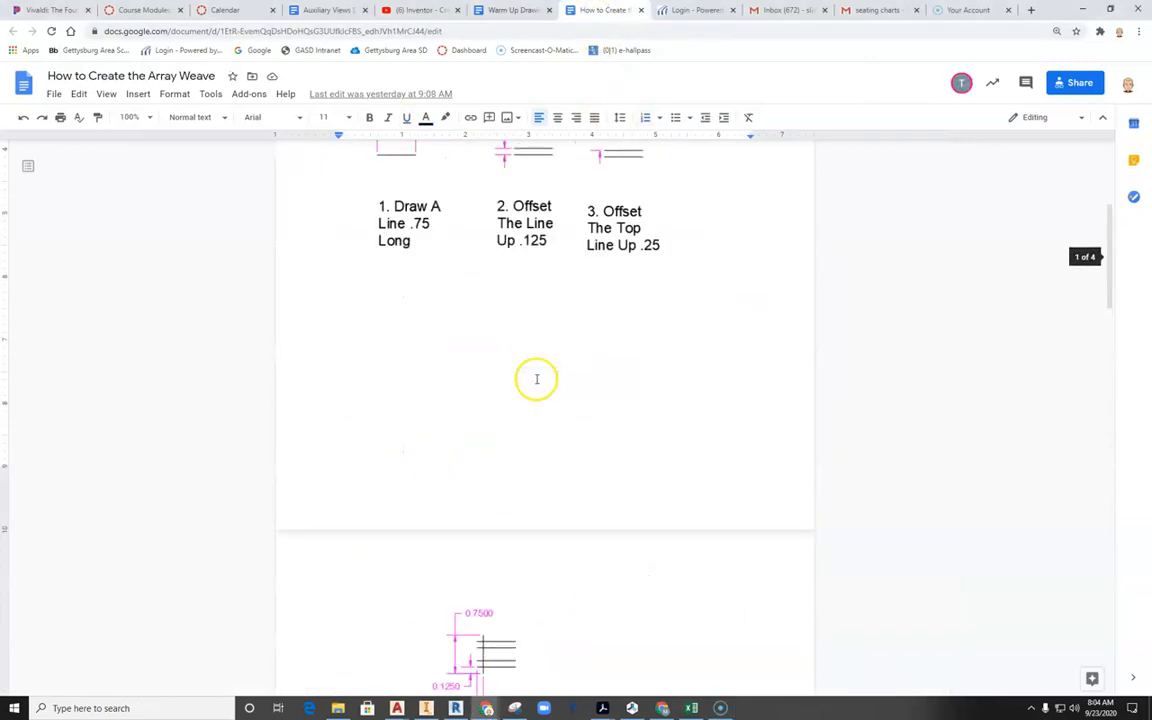
{"action": "scroll", "coordinate": [536, 379], "scroll_direction": "up", "scroll_amount": 3}
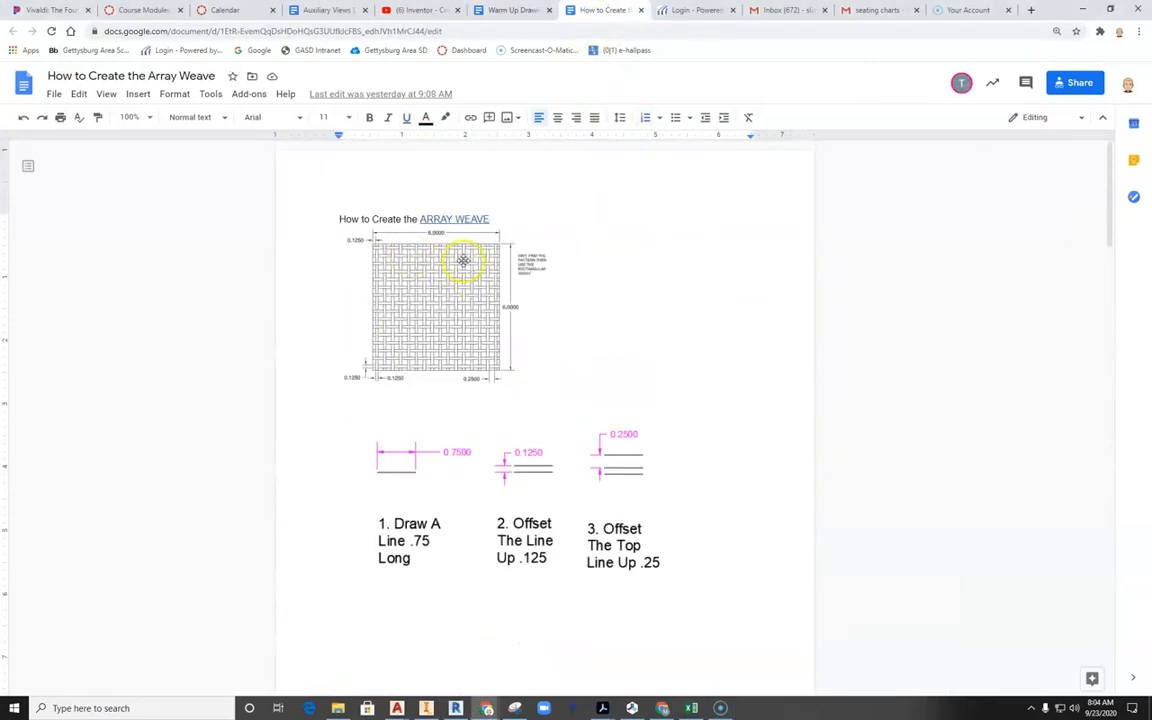
{"action": "scroll", "coordinate": [477, 309], "scroll_direction": "down", "scroll_amount": 3}
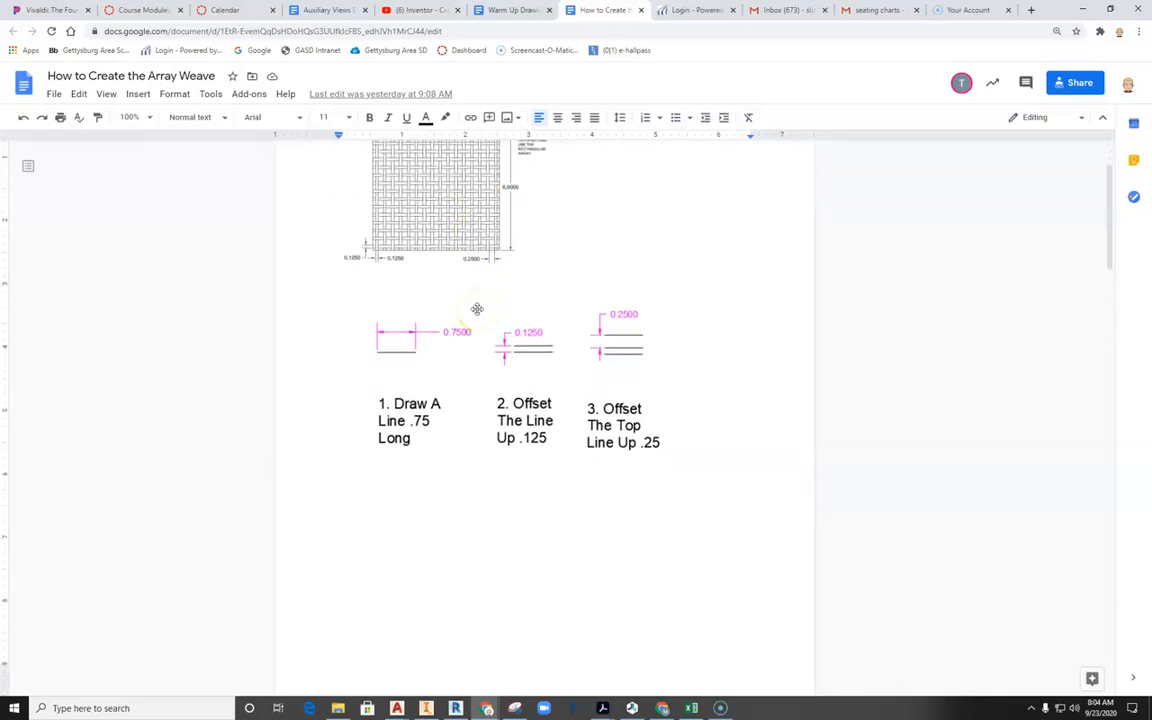
{"action": "scroll", "coordinate": [477, 309], "scroll_direction": "down", "scroll_amount": 8}
{"action": "scroll", "coordinate": [549, 471], "scroll_direction": "down", "scroll_amount": 12}
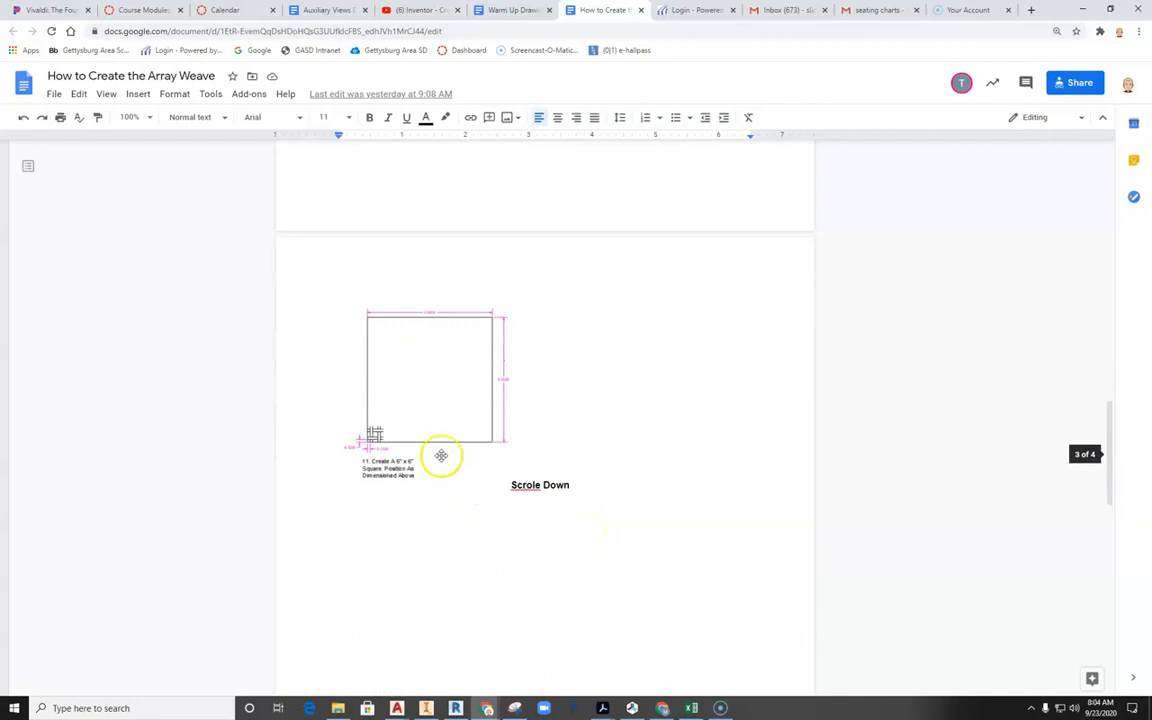
{"action": "mouse_move", "coordinate": [601, 710]}
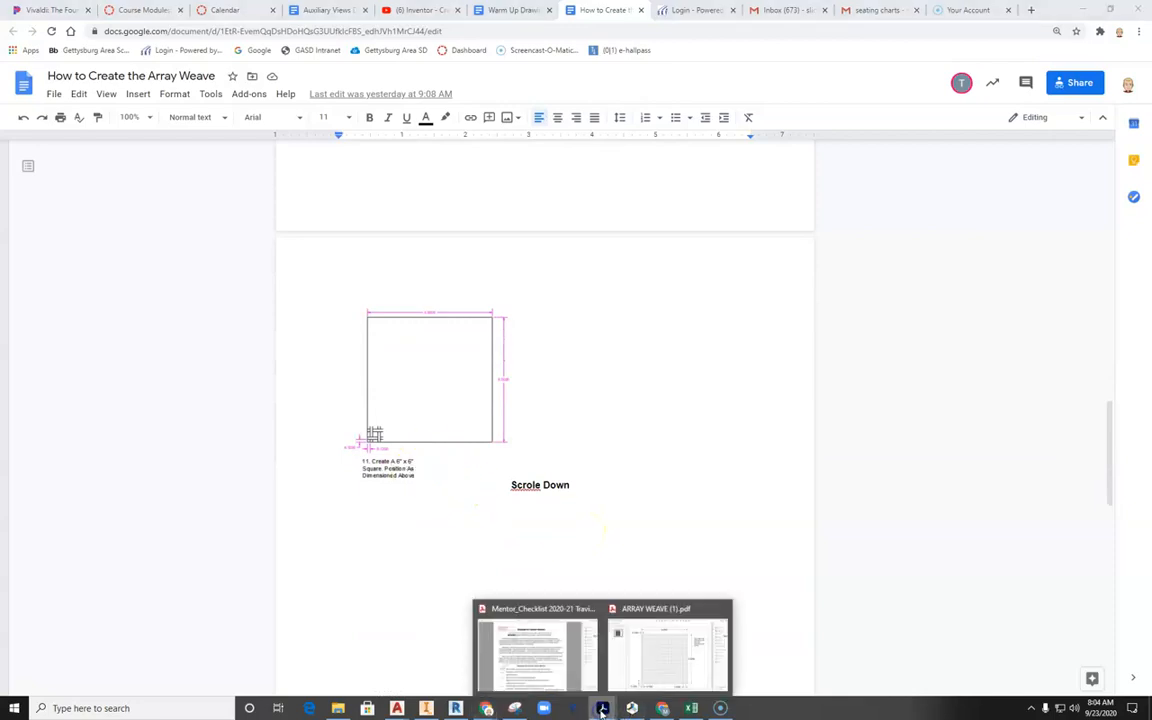
{"action": "left_click", "coordinate": [638, 674]}
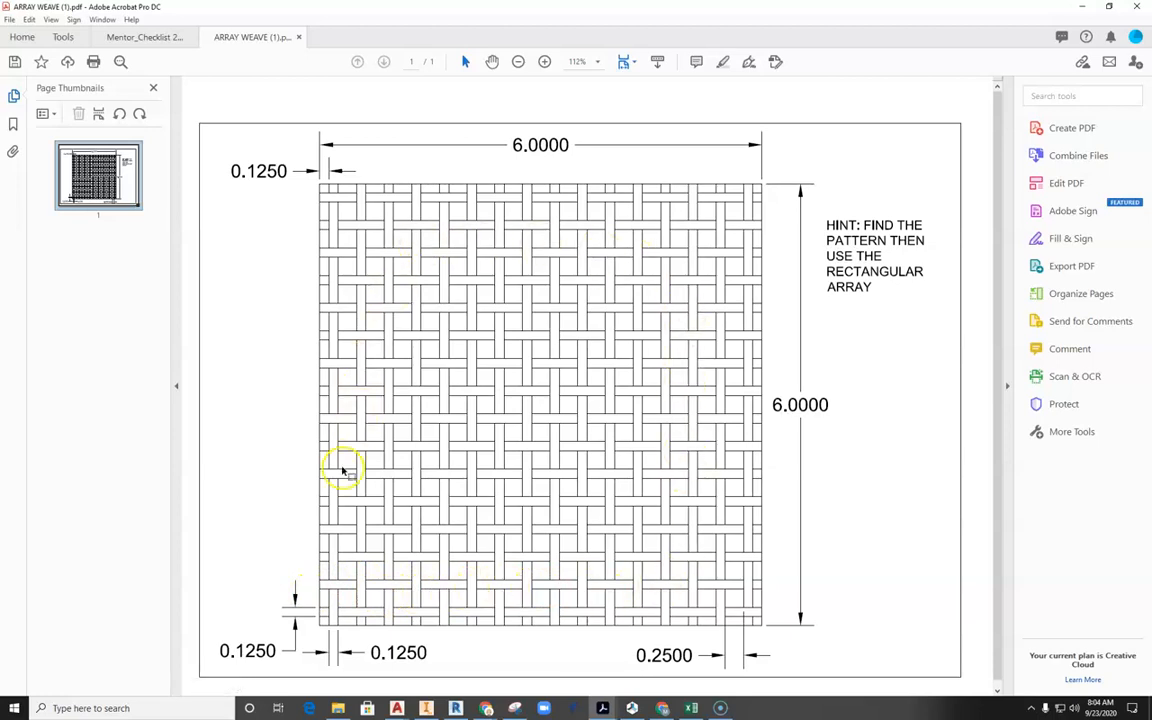
Switch to the ARRAY WEAVE STEPS drawing in AutoCAD and examine the numbered construction steps through the rectangular array example
{"action": "left_click", "coordinate": [396, 708]}
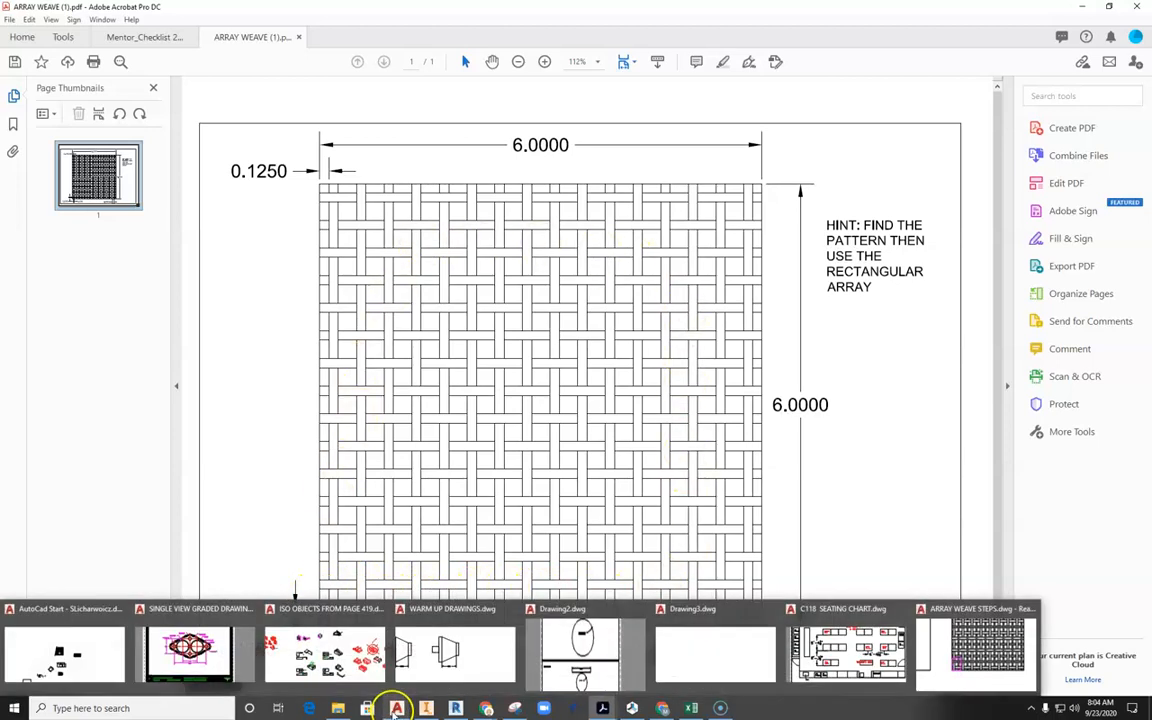
{"action": "left_click", "coordinate": [968, 612]}
{"action": "scroll", "coordinate": [400, 482], "scroll_direction": "down", "scroll_amount": 5}
{"action": "middle_click_drag", "start_coordinate": [386, 485], "coordinate": [506, 509]}
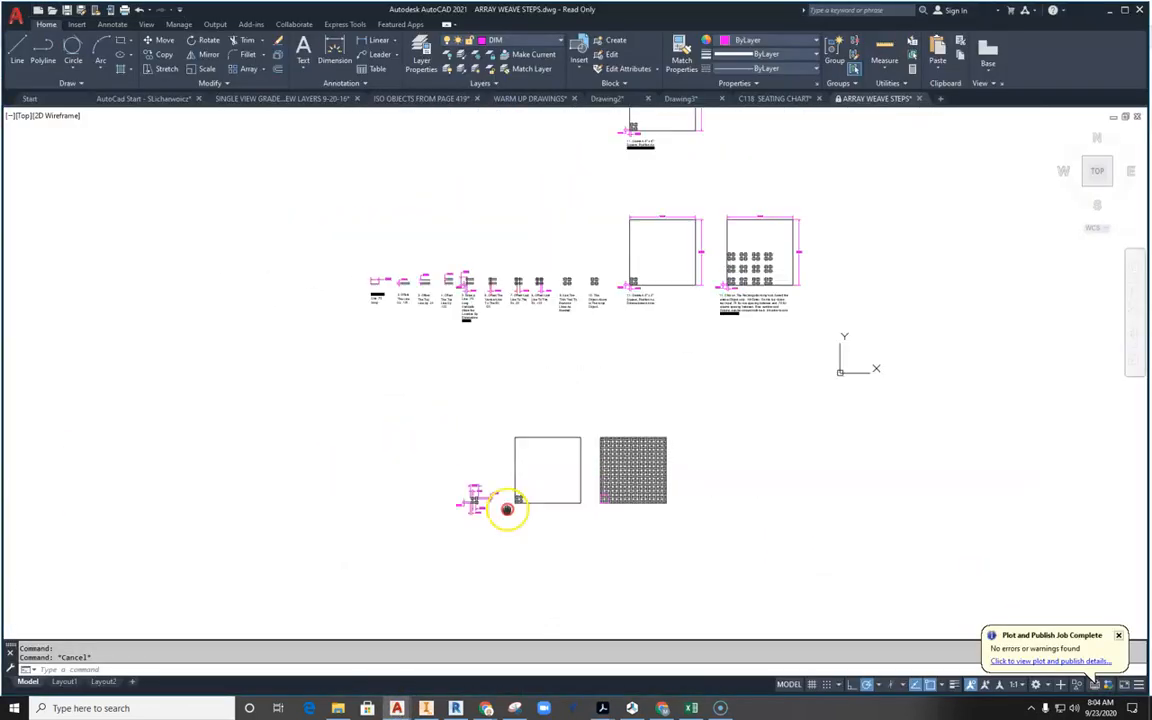
{"action": "scroll", "coordinate": [391, 265], "scroll_direction": "up", "scroll_amount": 5}
{"action": "middle_click_drag", "start_coordinate": [570, 314], "coordinate": [180, 329]}
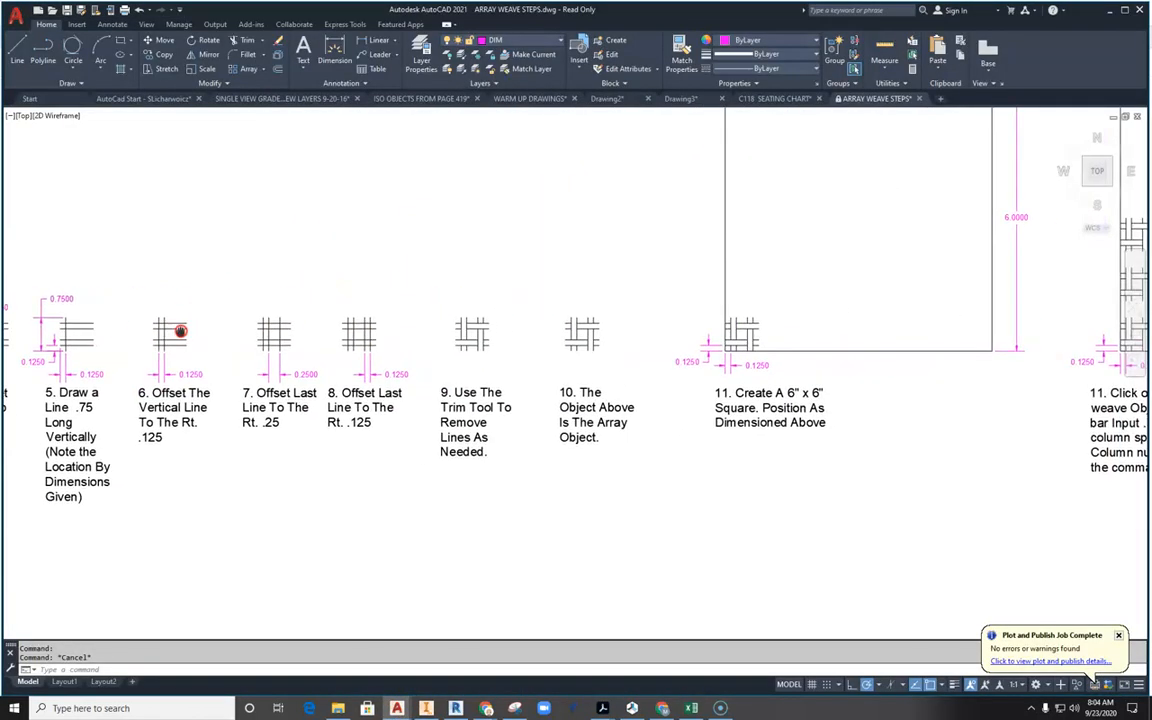
{"action": "middle_click_drag", "start_coordinate": [840, 453], "coordinate": [297, 460]}
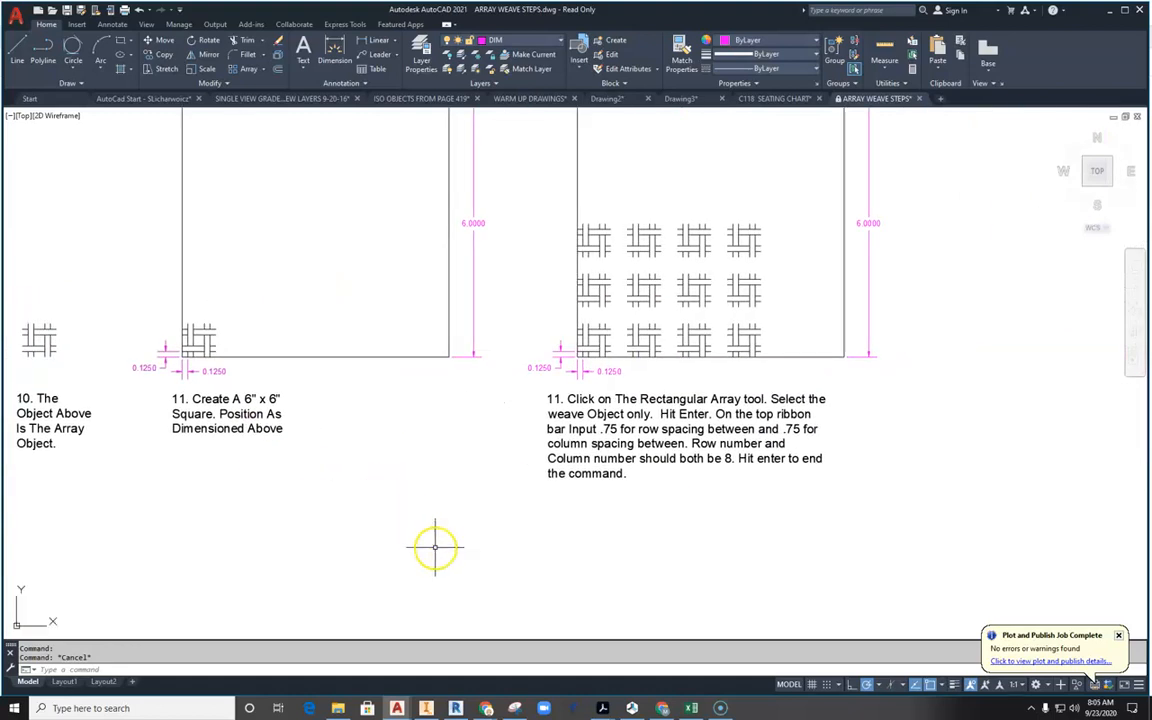
{"action": "scroll", "coordinate": [437, 545], "scroll_direction": "down", "scroll_amount": 2}
{"action": "scroll", "coordinate": [596, 400], "scroll_direction": "up", "scroll_amount": 4}
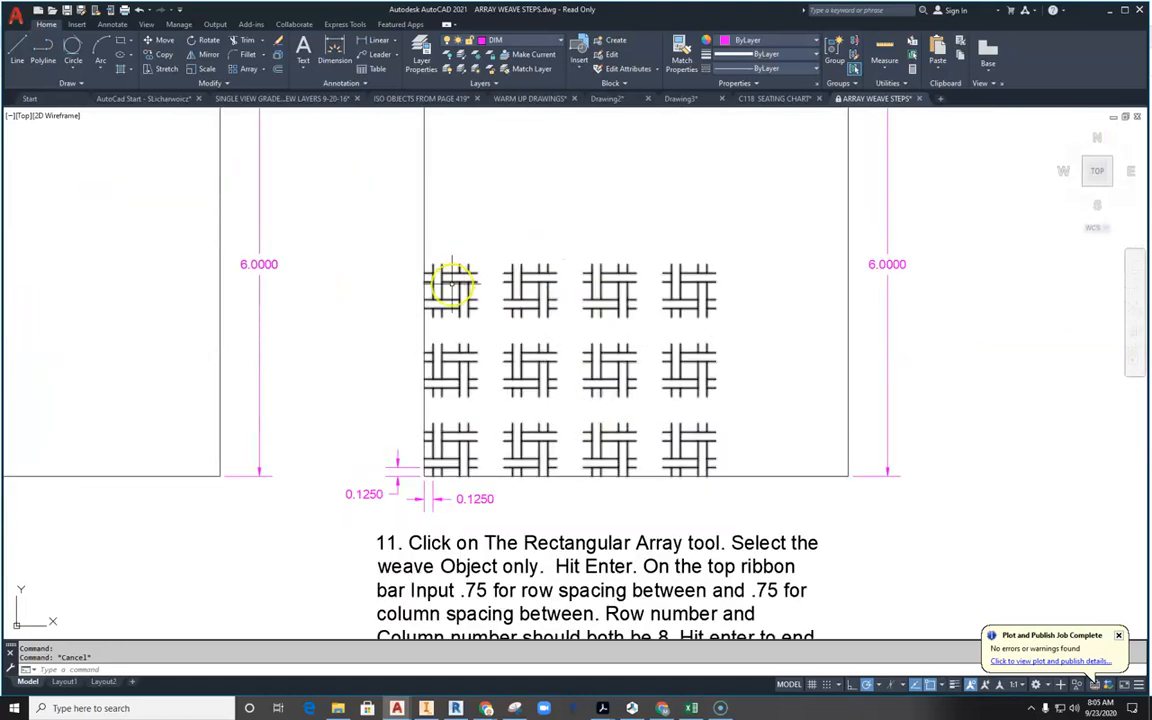
{"action": "scroll", "coordinate": [457, 442], "scroll_direction": "up", "scroll_amount": 3}
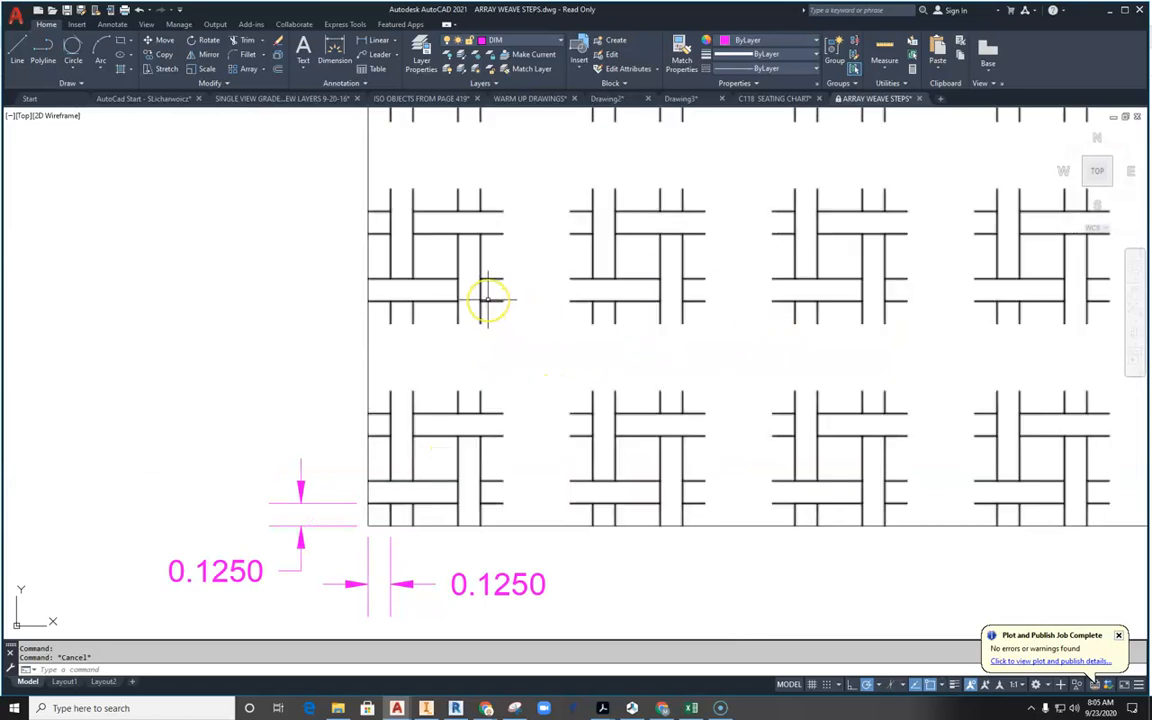
Examine the repeating unit outlined in magenta at the lower-left corner of the finished weave
{"action": "scroll", "coordinate": [487, 298], "scroll_direction": "down", "scroll_amount": 5}
{"action": "middle_click_drag", "start_coordinate": [457, 455], "coordinate": [499, 315]}
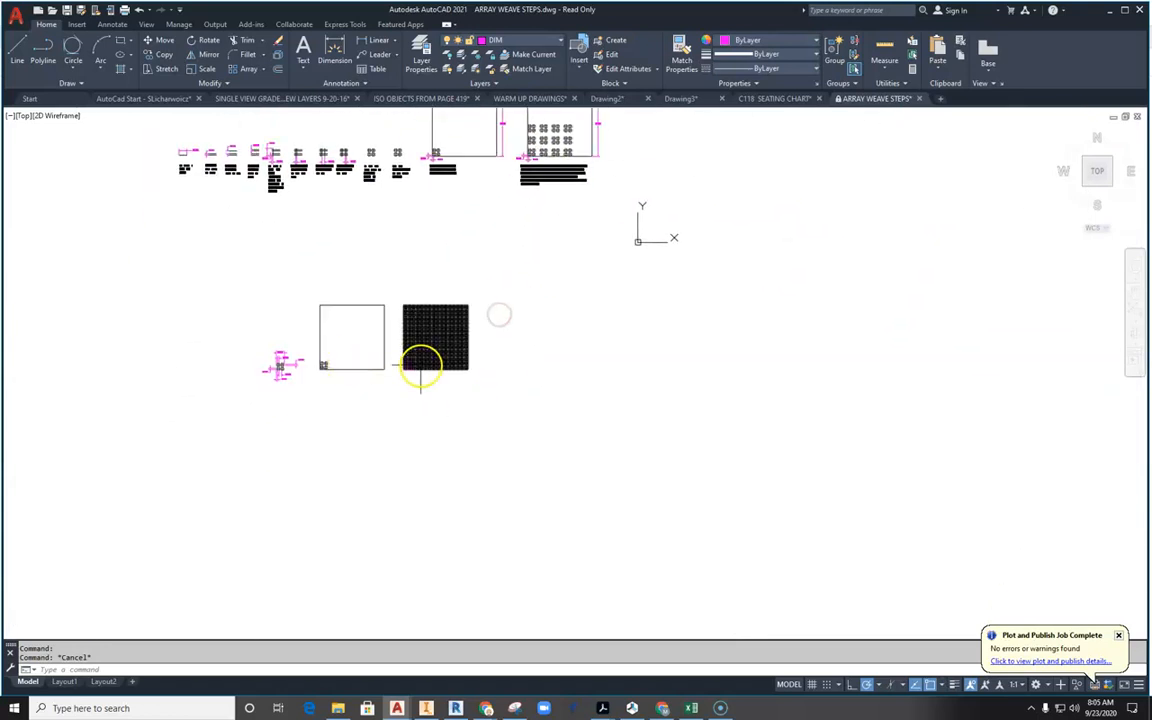
{"action": "scroll", "coordinate": [400, 370], "scroll_direction": "up", "scroll_amount": 8}
{"action": "middle_click_drag", "start_coordinate": [319, 360], "coordinate": [462, 436]}
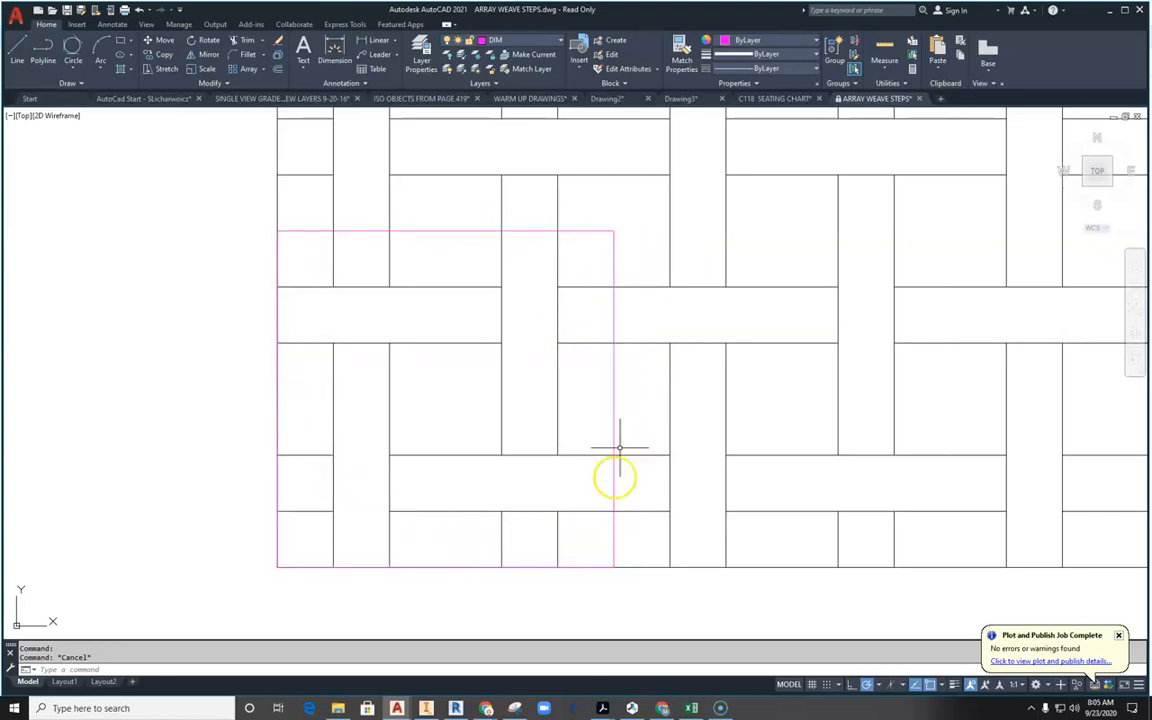
{"action": "scroll", "coordinate": [380, 387], "scroll_direction": "down", "scroll_amount": 4}
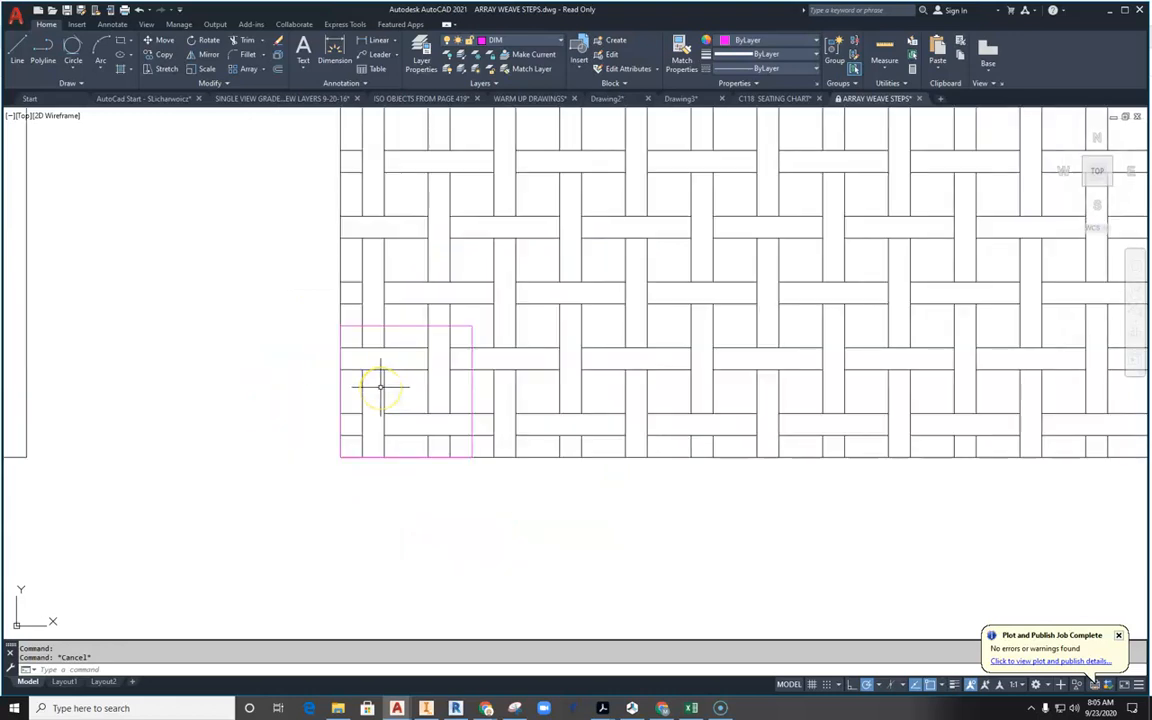
{"action": "scroll", "coordinate": [380, 387], "scroll_direction": "down", "scroll_amount": 2}
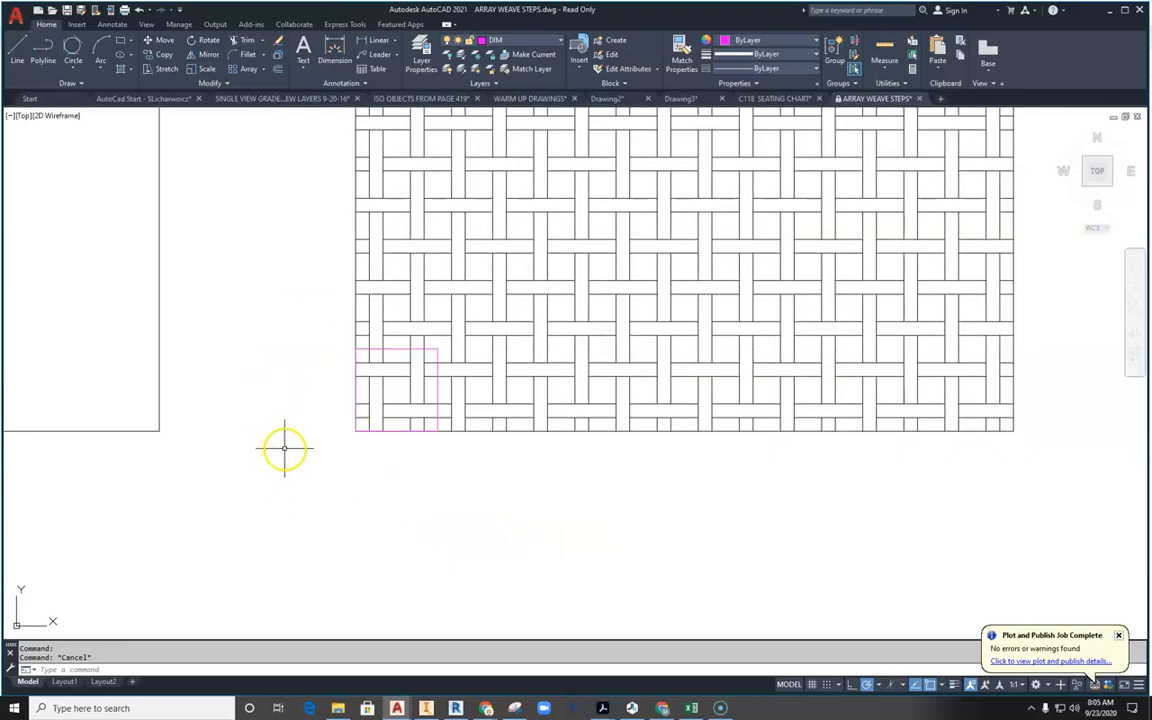
Examine the first numbered construction steps, starting with drawing the .75 line
{"action": "scroll", "coordinate": [276, 434], "scroll_direction": "down", "scroll_amount": 2}
{"action": "middle_click_drag", "start_coordinate": [300, 434], "coordinate": [586, 476]}
{"action": "scroll", "coordinate": [345, 424], "scroll_direction": "down", "scroll_amount": 4}
{"action": "middle_click_drag", "start_coordinate": [232, 407], "coordinate": [513, 543]}
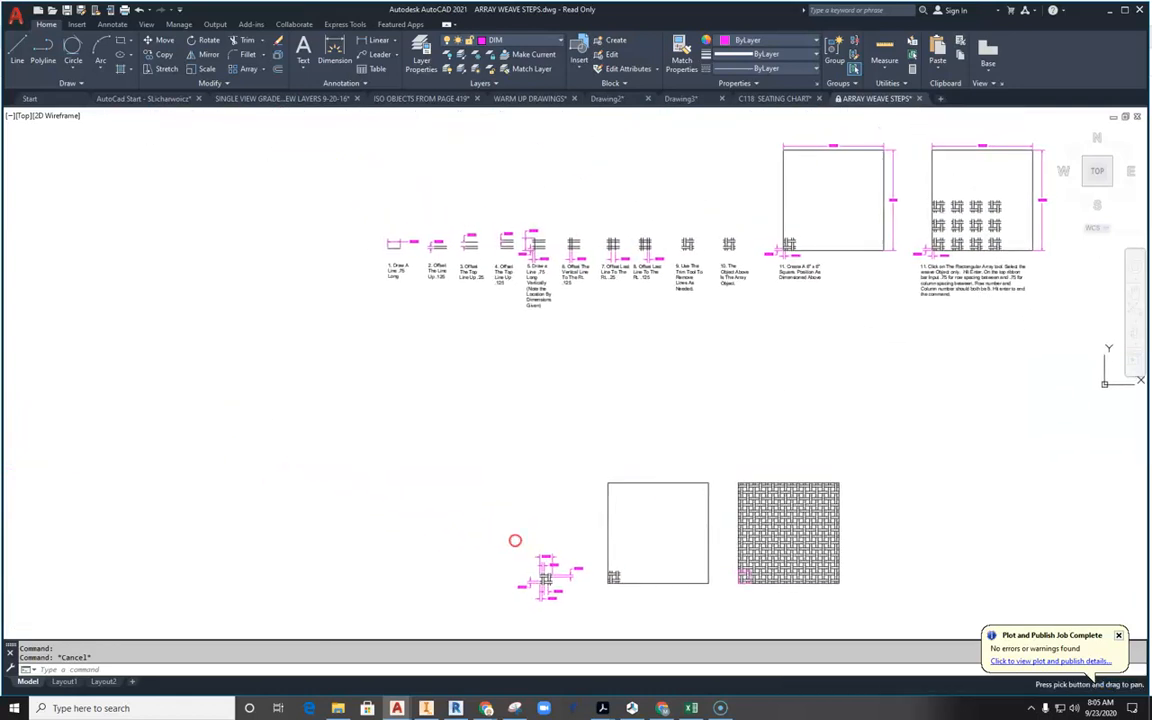
{"action": "mouse_move", "coordinate": [627, 368]}
{"action": "middle_mouse_down"}
{"action": "mouse_move", "coordinate": [658, 458]}
{"action": "mouse_move", "coordinate": [648, 497]}
{"action": "middle_mouse_up"}
{"action": "scroll", "coordinate": [405, 370], "scroll_direction": "up", "scroll_amount": 8}
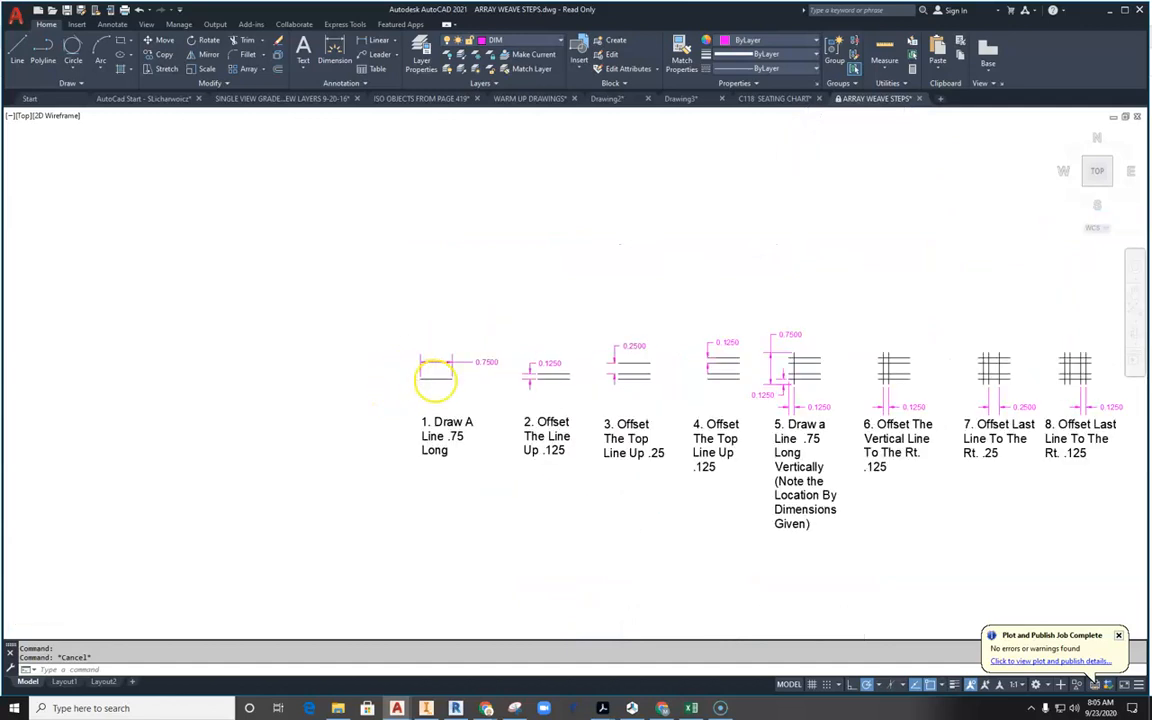
Switch to the ARRAY WEAVE PDF in Acrobat and examine the weave's overall width and height dimensions at 200% zoom
{"action": "left_click", "coordinate": [603, 708]}
{"action": "left_click", "coordinate": [636, 645]}
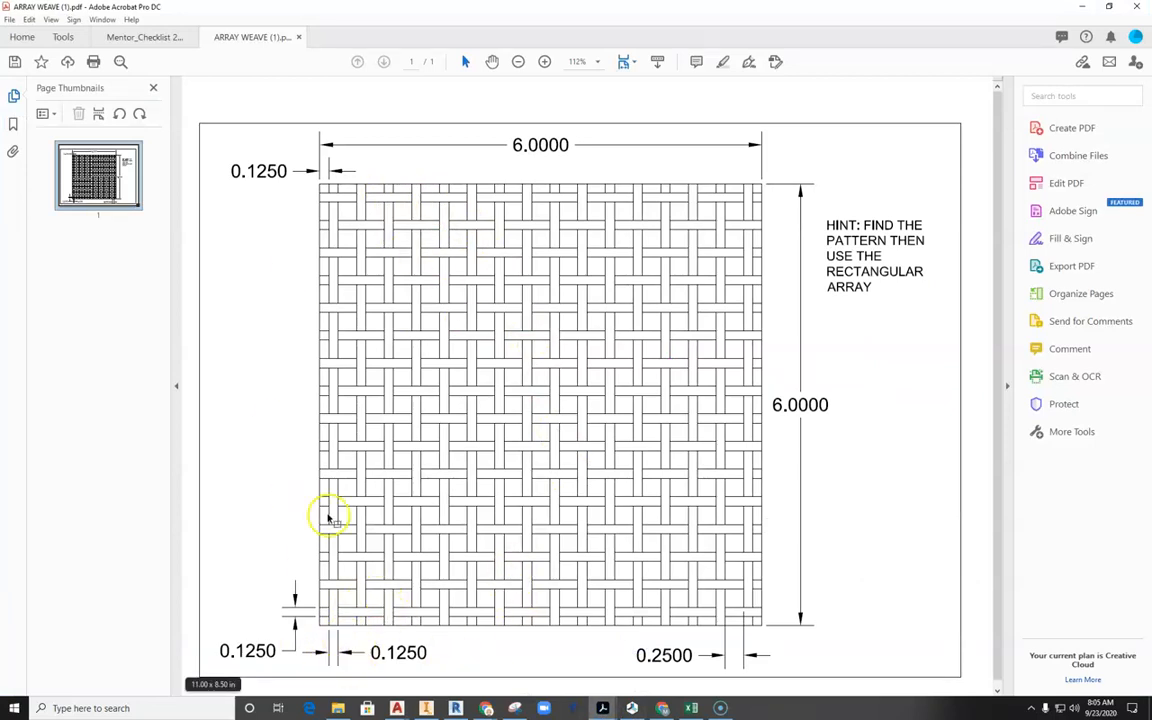
{"action": "left_click", "coordinate": [545, 61]}
{"action": "left_click", "coordinate": [545, 61]}
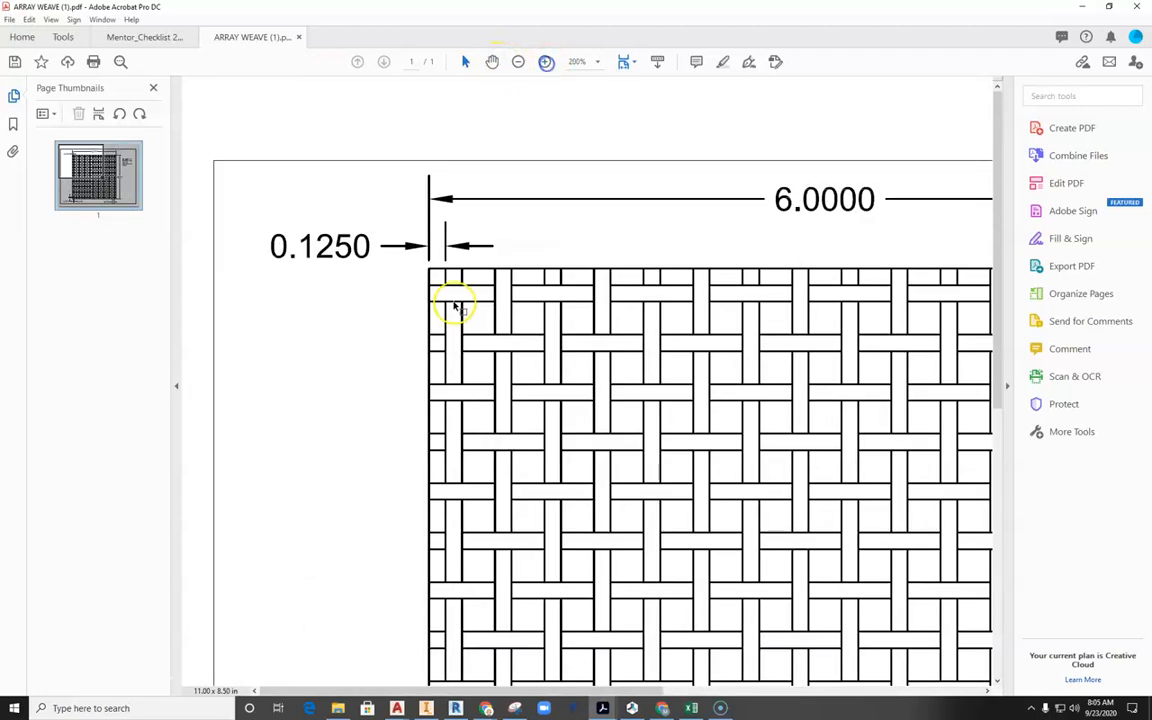
{"action": "scroll", "coordinate": [437, 252], "scroll_direction": "down", "scroll_amount": 1}
{"action": "middle_click", "coordinate": [537, 201]}
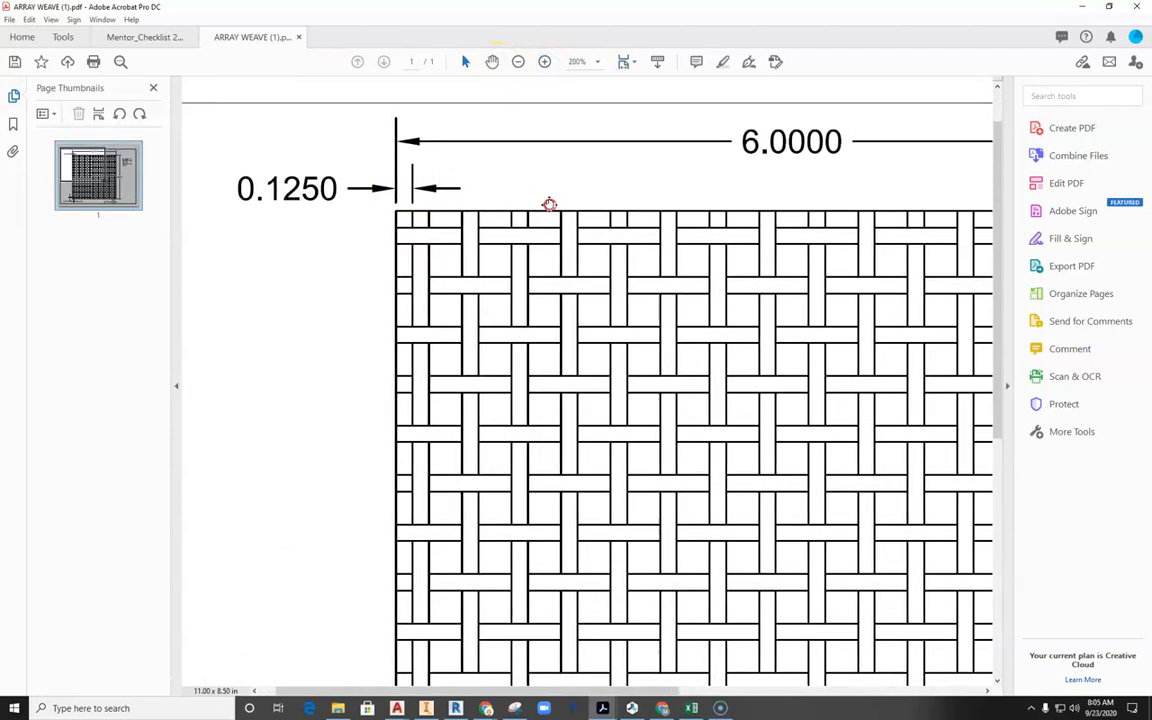
{"action": "scroll", "coordinate": [897, 601], "scroll_direction": "down", "scroll_amount": 11}
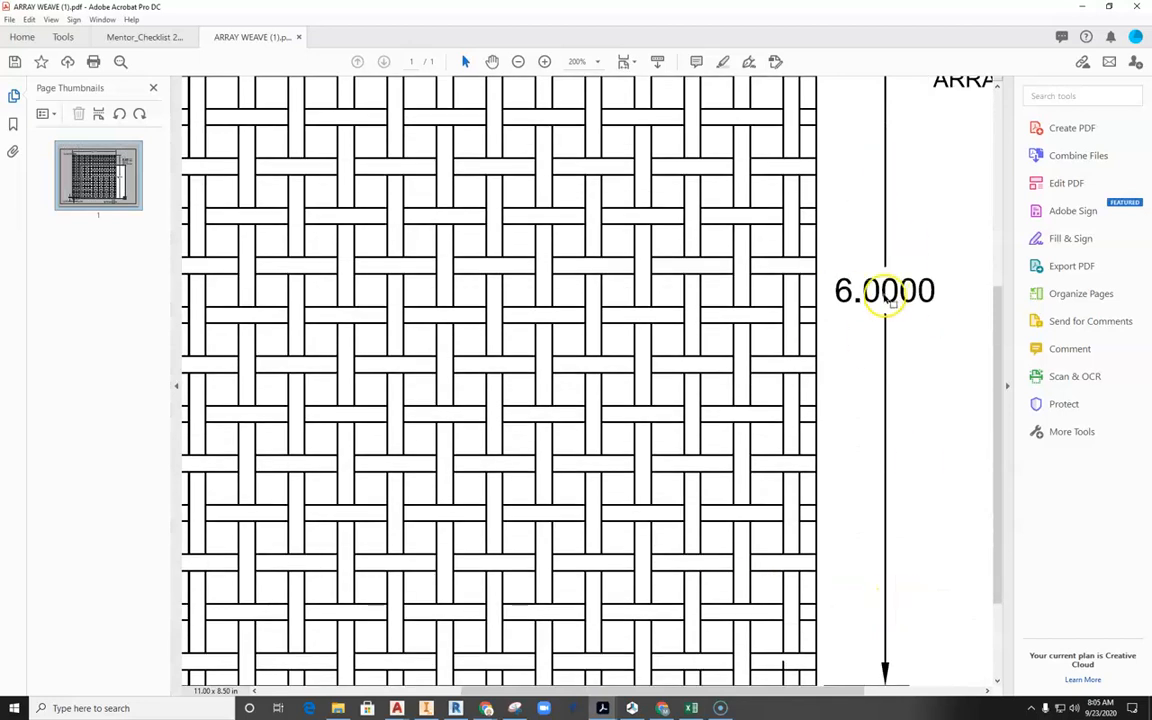
{"action": "scroll", "coordinate": [889, 310], "scroll_direction": "up", "scroll_amount": 9}
{"action": "scroll", "coordinate": [535, 605], "scroll_direction": "down", "scroll_amount": 14}
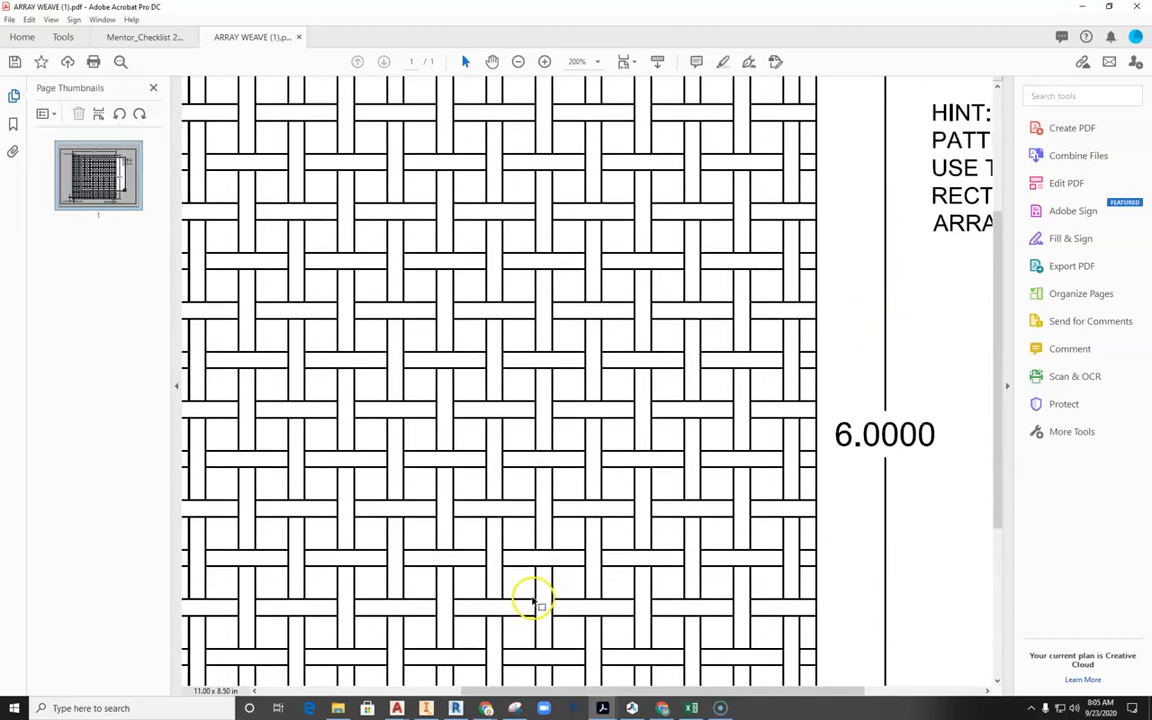
Examine the strip width and gap dimensions along the weave's bottom edge
{"action": "scroll", "coordinate": [660, 500], "scroll_direction": "left", "scroll_amount": 14, "text": "shift"}
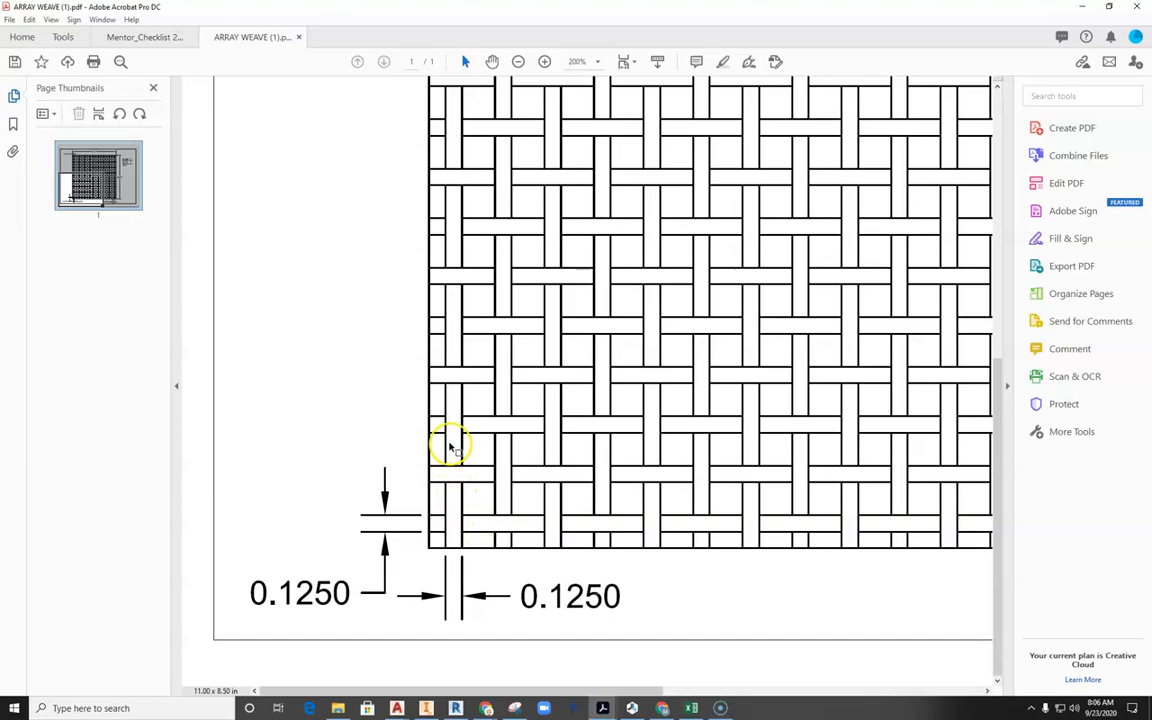
{"action": "scroll", "coordinate": [501, 581], "scroll_direction": "right", "scroll_amount": 10}
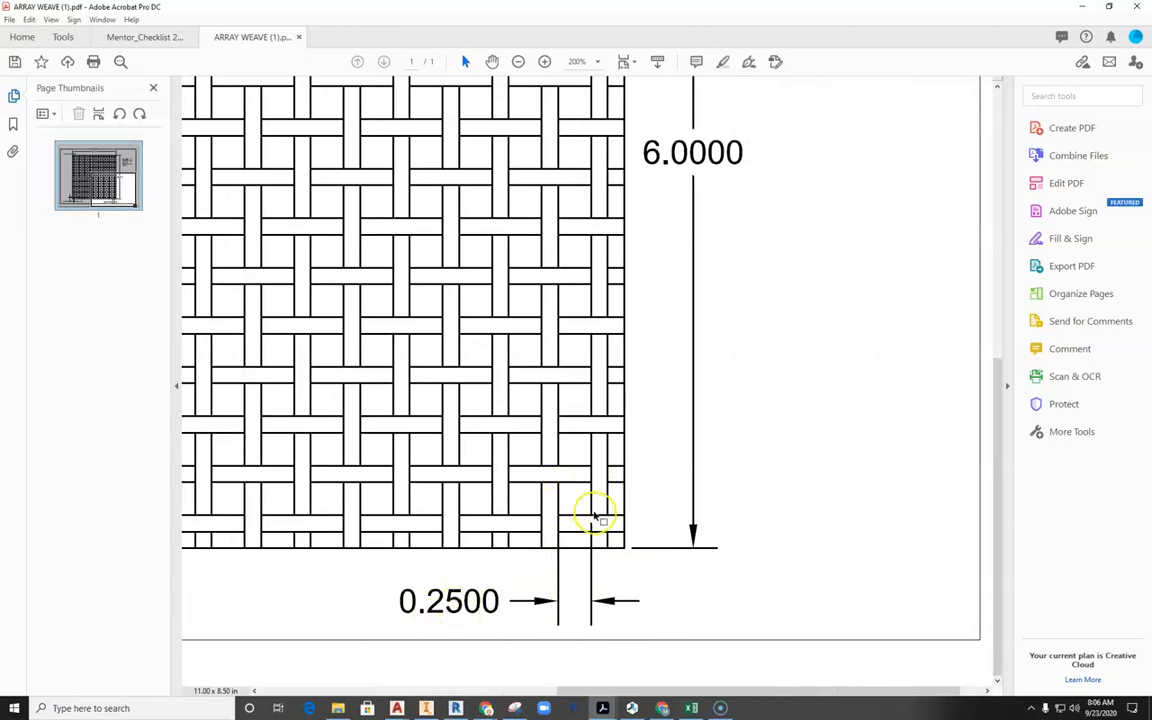
{"action": "scroll", "coordinate": [540, 565], "scroll_direction": "left", "scroll_amount": 8}
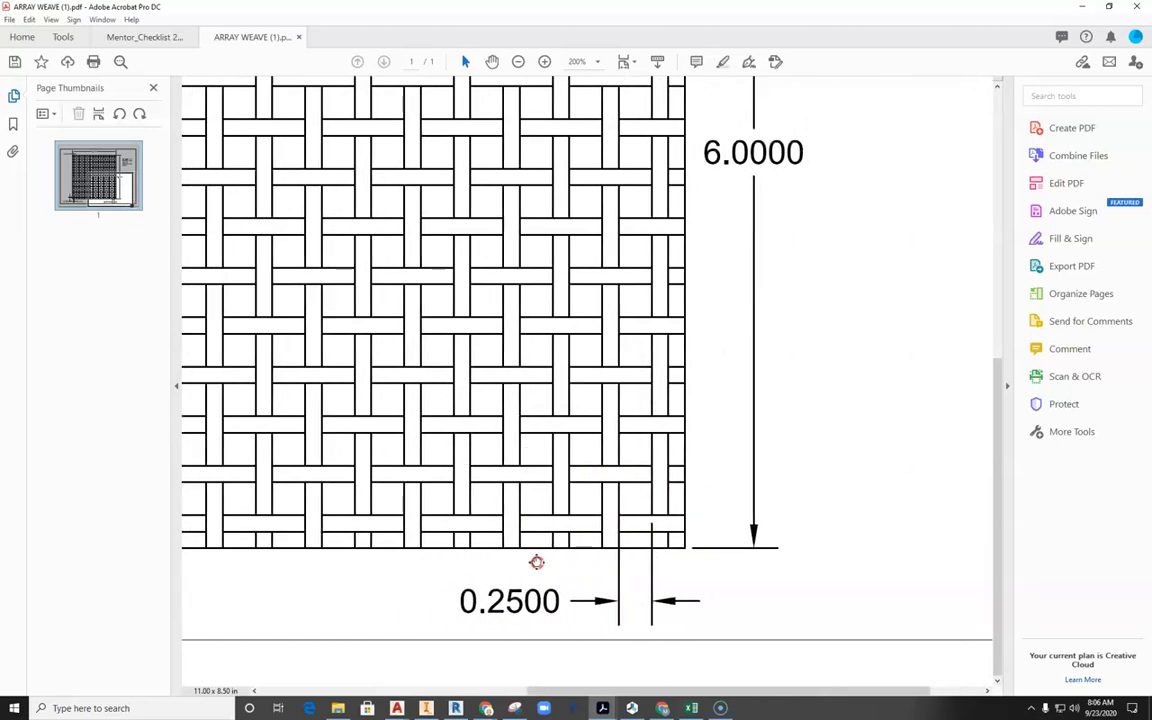
Examine how the weave pattern runs down its left edge, from the upper-left corner to the lower-left corner
{"action": "scroll", "coordinate": [378, 537], "scroll_direction": "up", "scroll_amount": 8}
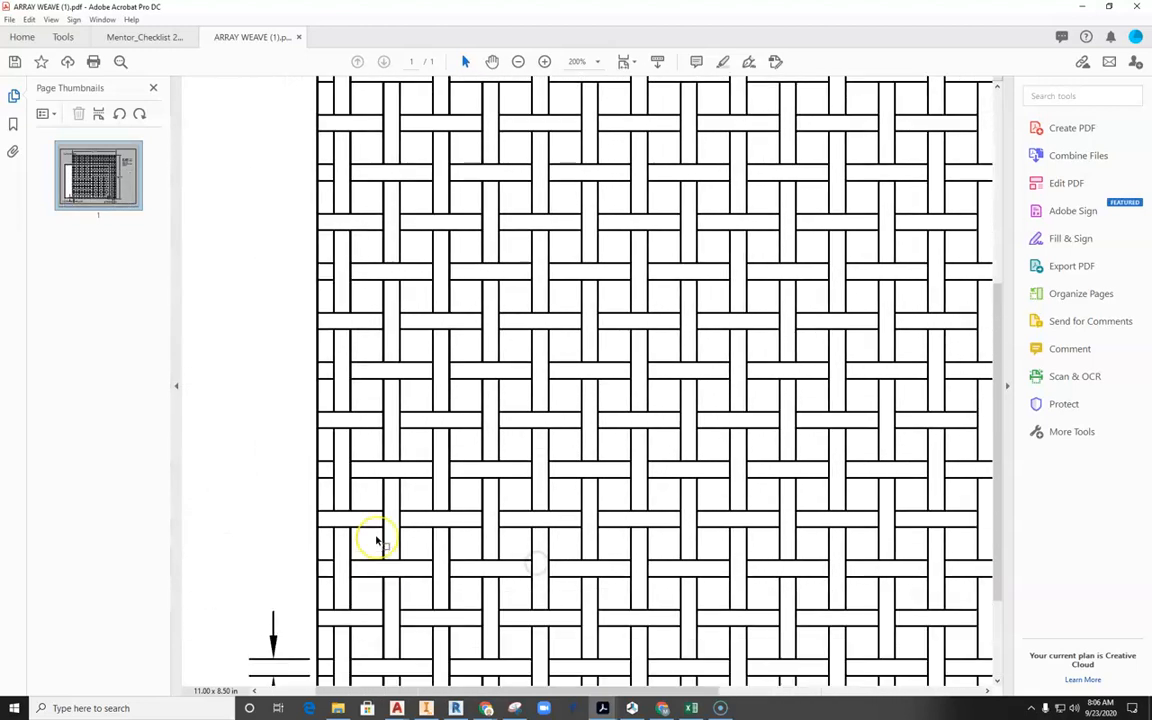
{"action": "scroll", "coordinate": [358, 432], "scroll_direction": "left", "scroll_amount": 1}
{"action": "scroll", "coordinate": [358, 432], "scroll_direction": "left", "scroll_amount": 1}
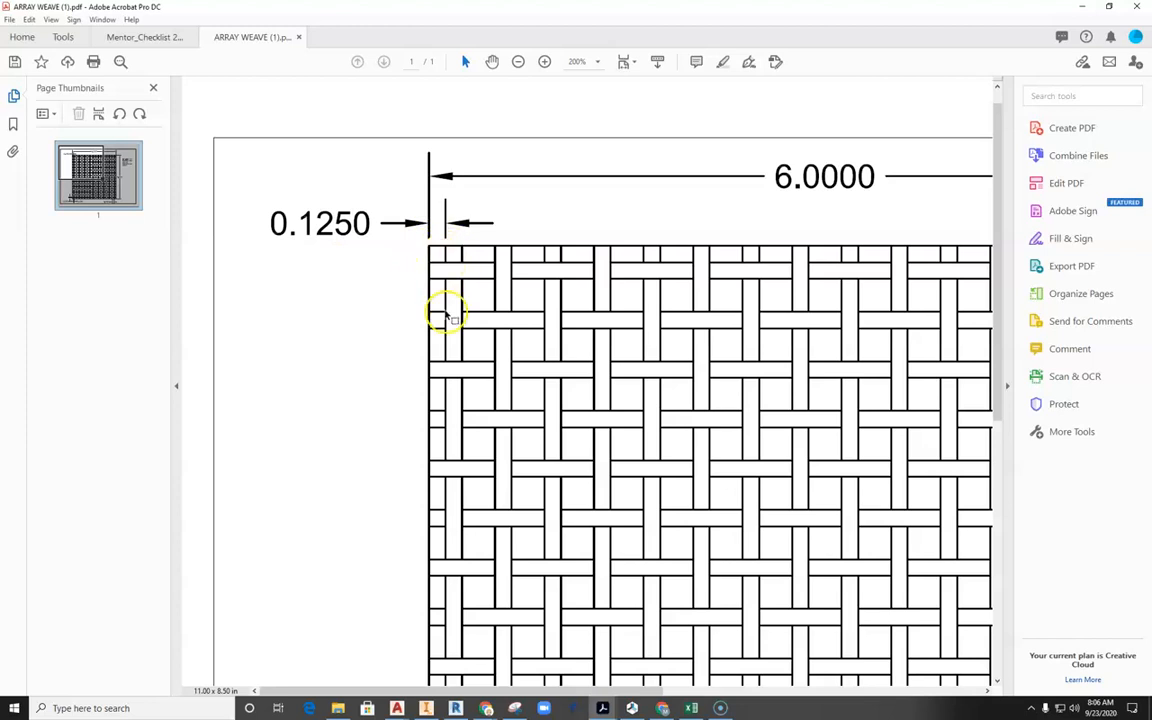
{"action": "scroll", "coordinate": [447, 316], "scroll_direction": "down", "scroll_amount": 5}
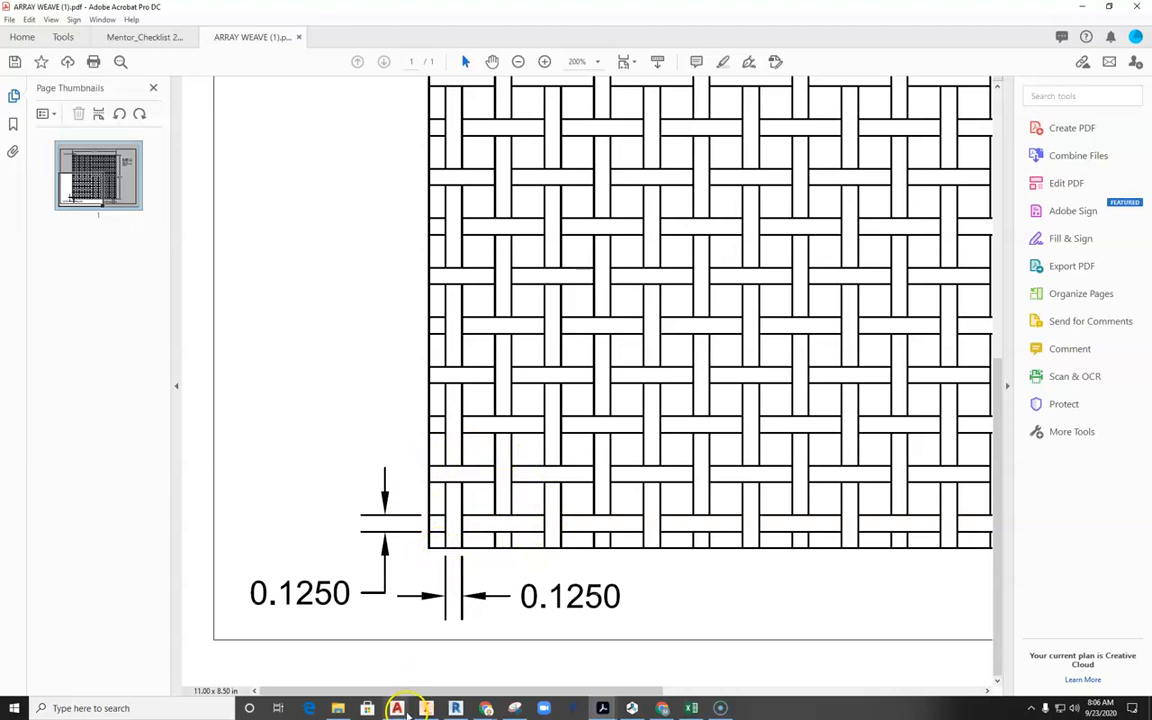
Review the numbered line and offset steps in the AutoCAD ARRAY WEAVE STEPS drawing and return to the PDF in Acrobat
{"action": "left_click", "coordinate": [405, 713]}
{"action": "left_click", "coordinate": [965, 660]}
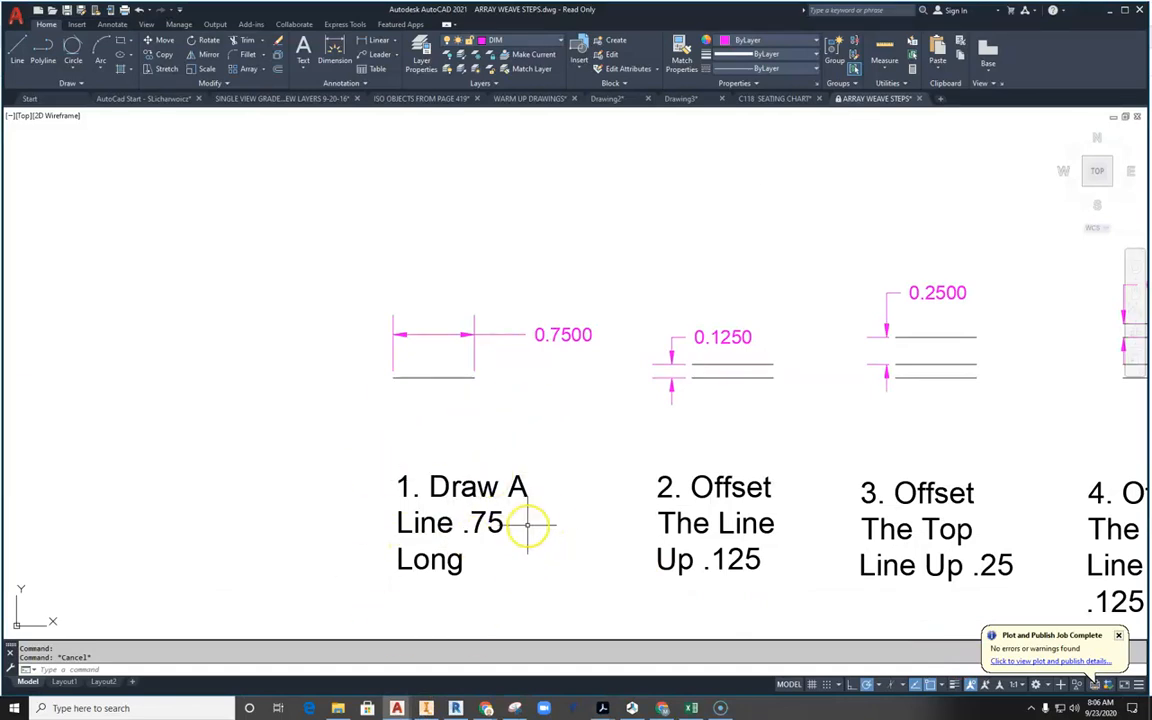
{"action": "scroll", "coordinate": [527, 523], "scroll_direction": "down", "scroll_amount": 4}
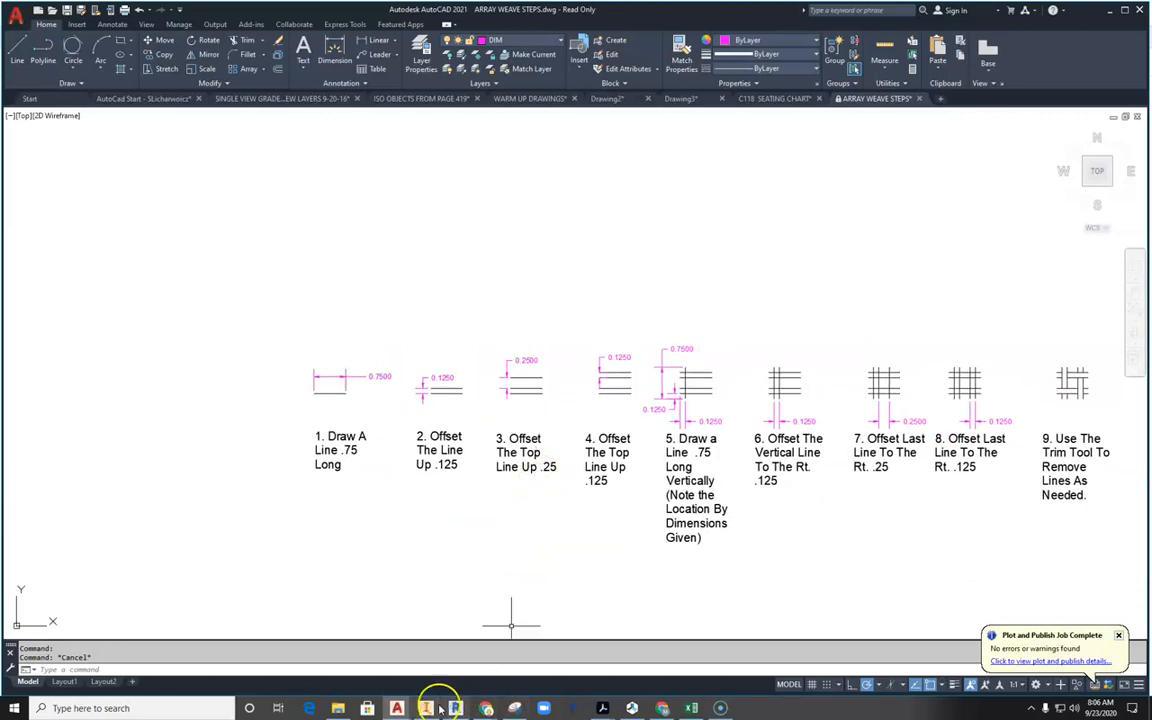
{"action": "left_click", "coordinate": [606, 707]}
{"action": "left_click", "coordinate": [638, 663]}
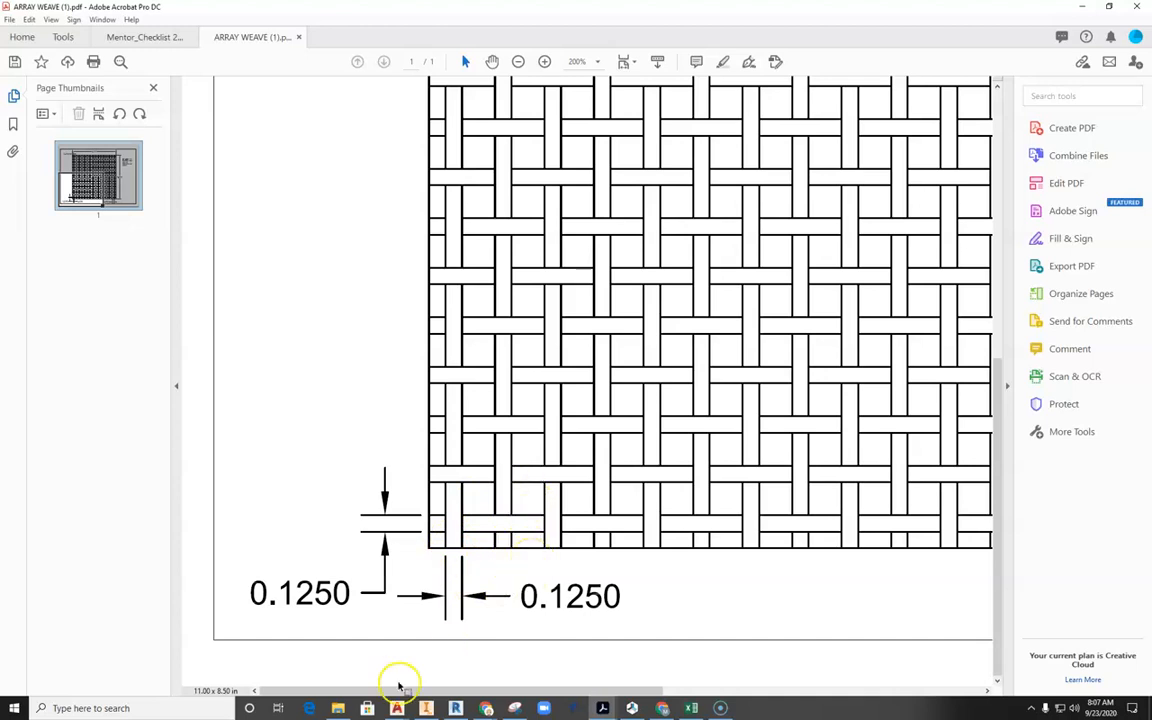
Switch to the ARRAY WEAVE STEPS drawing in AutoCAD and add a horizontal linear dimension below the weave's magenta repeating unit, spanning its full width
{"action": "mouse_move", "coordinate": [397, 700]}
{"action": "left_click", "coordinate": [970, 645]}
{"action": "scroll", "coordinate": [673, 571], "scroll_direction": "down", "scroll_amount": 4}
{"action": "middle_click_drag", "start_coordinate": [780, 558], "coordinate": [190, 541]}
{"action": "scroll", "coordinate": [477, 500], "scroll_direction": "down", "scroll_amount": 2}
{"action": "middle_click_drag", "start_coordinate": [485, 526], "coordinate": [491, 322]}
{"action": "scroll", "coordinate": [383, 485], "scroll_direction": "up", "scroll_amount": 6}
{"action": "middle_click_drag", "start_coordinate": [355, 482], "coordinate": [774, 234]}
{"action": "scroll", "coordinate": [570, 330], "scroll_direction": "up", "scroll_amount": 2}
{"action": "middle_click_drag", "start_coordinate": [567, 332], "coordinate": [487, 382]}
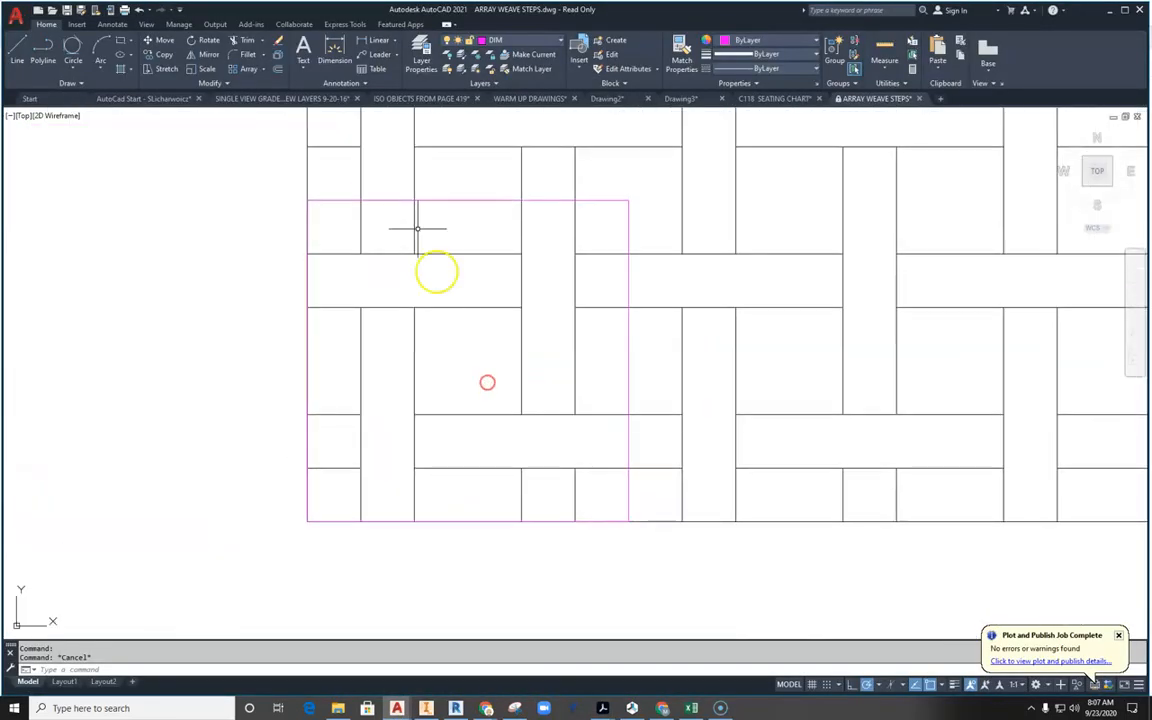
{"action": "left_click", "coordinate": [373, 40]}
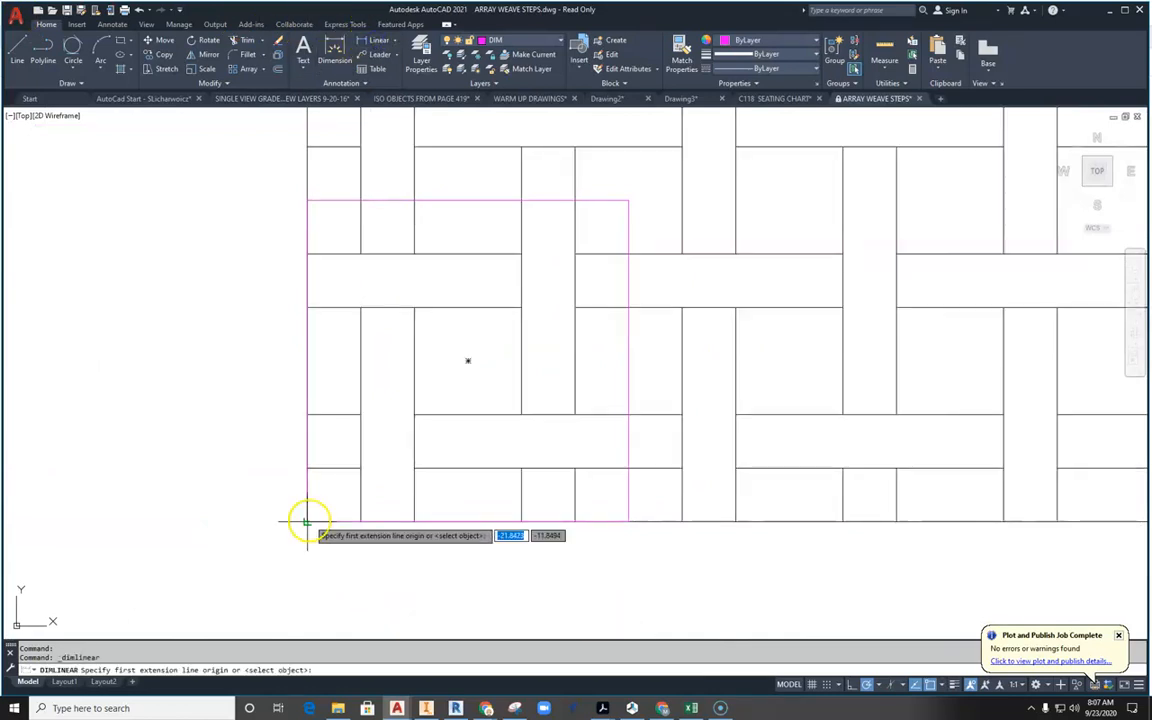
{"action": "left_click", "coordinate": [307, 468]}
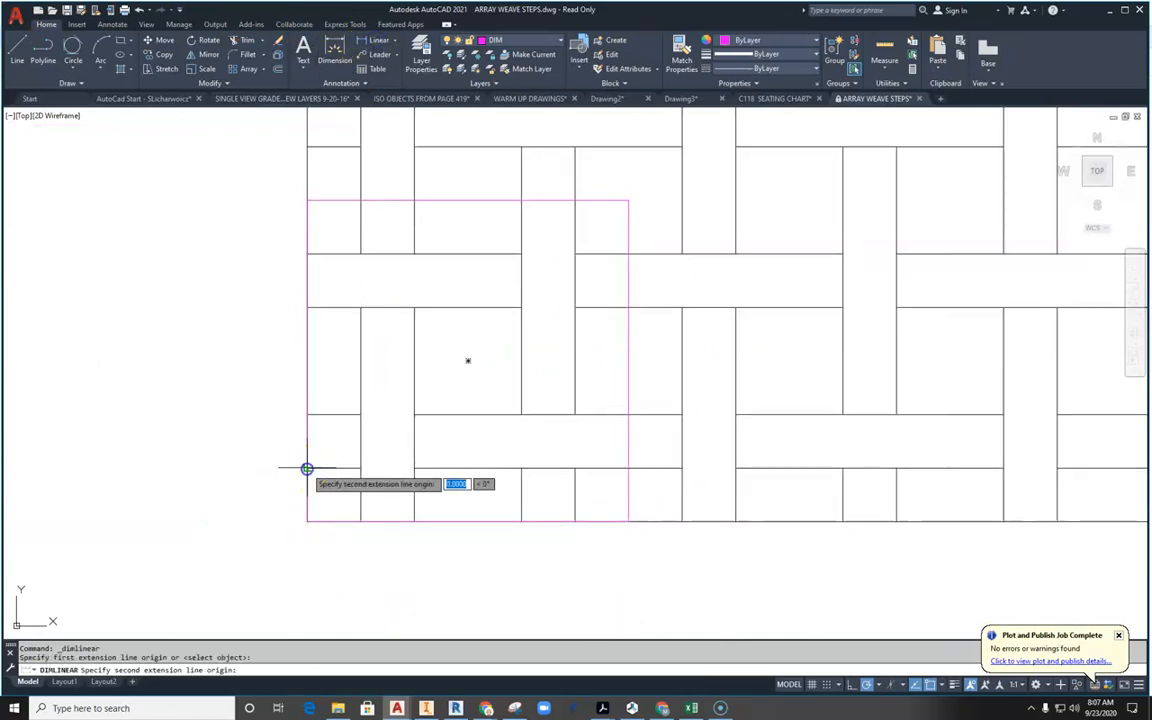
{"action": "left_click", "coordinate": [628, 467]}
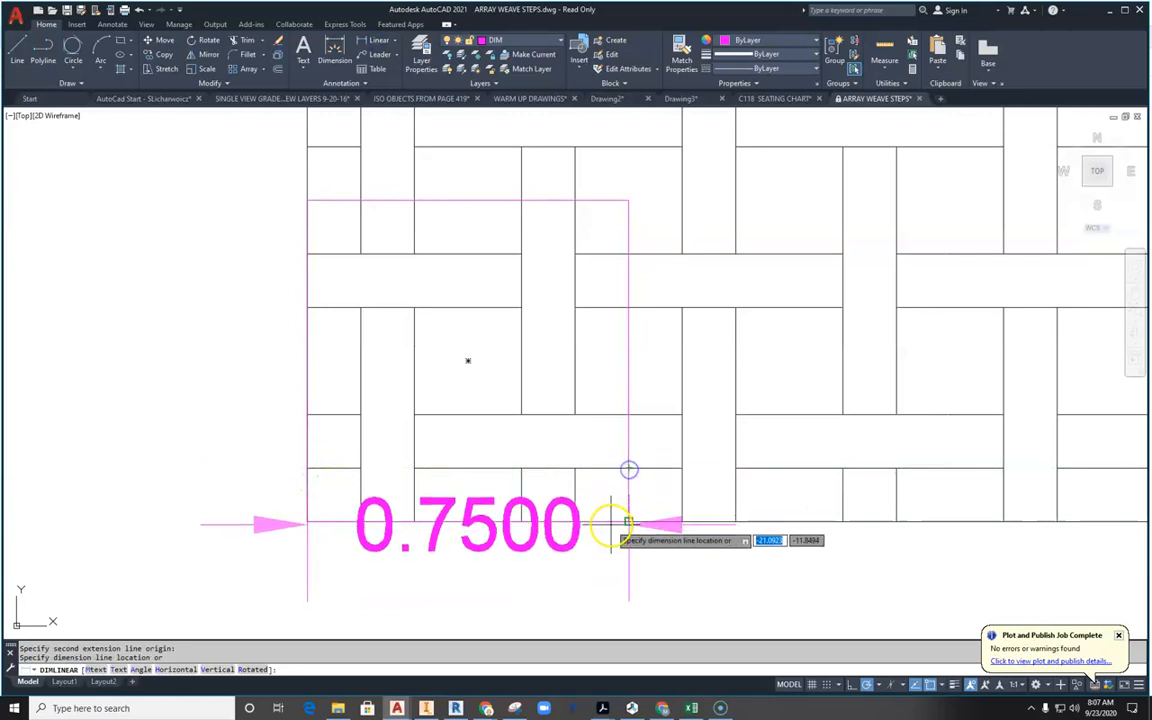
{"action": "middle_click_drag", "start_coordinate": [606, 545], "coordinate": [579, 411]}
{"action": "left_click", "coordinate": [583, 540]}
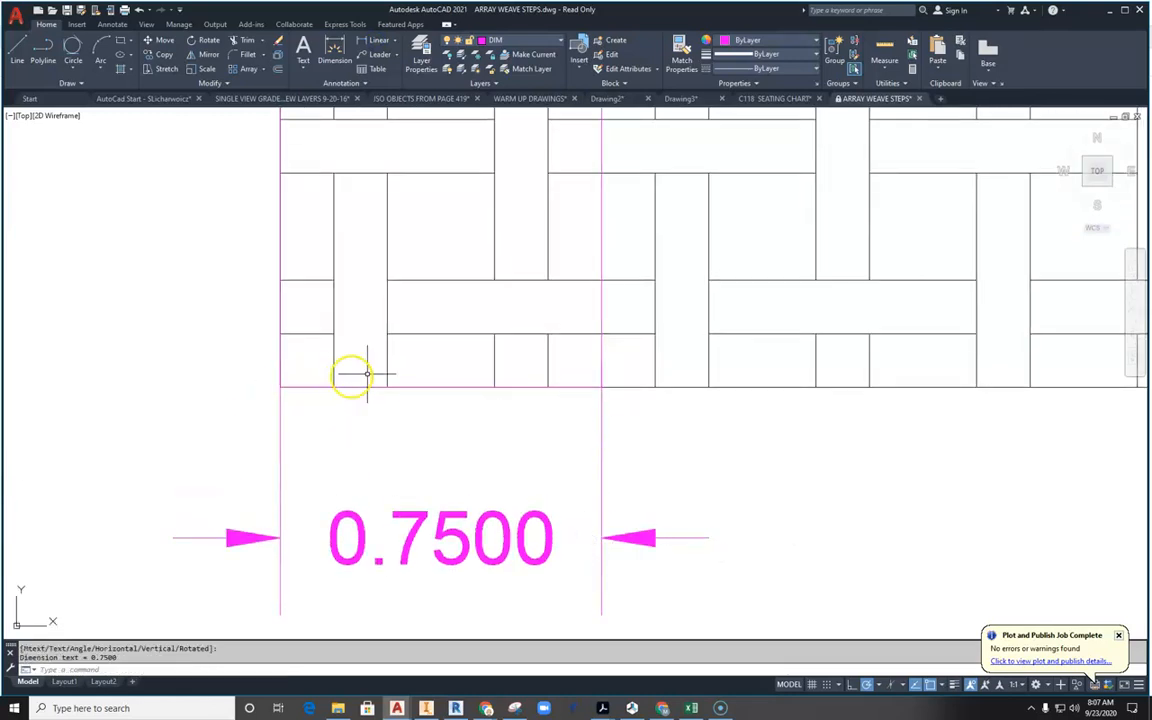
Draw a horizontal line 0.75 long above the step 1 example, aligned with that example's line
{"action": "scroll", "coordinate": [506, 478], "scroll_direction": "down", "scroll_amount": 15}
{"action": "middle_click_drag", "start_coordinate": [357, 440], "coordinate": [568, 580]}
{"action": "scroll", "coordinate": [514, 408], "scroll_direction": "up", "scroll_amount": 12}
{"action": "middle_click_drag", "start_coordinate": [482, 359], "coordinate": [342, 472]}
{"action": "left_click", "coordinate": [34, 57]}
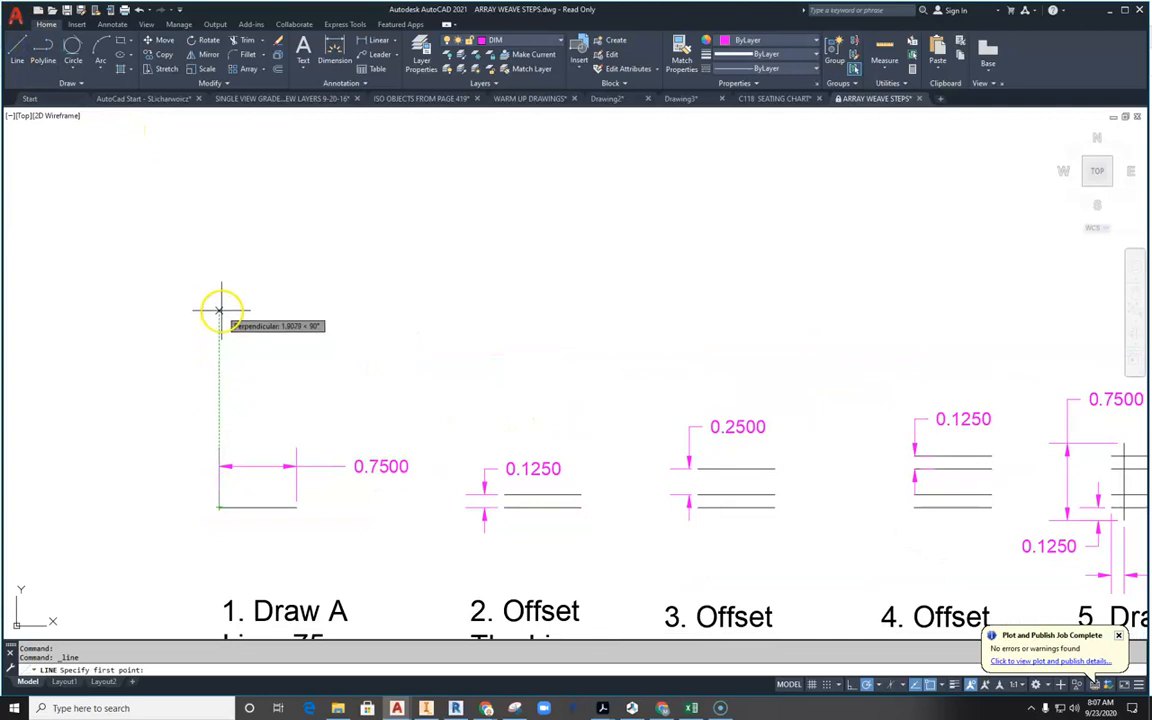
{"action": "left_click", "coordinate": [221, 310]}
{"action": "type", "text": ".75"}
{"action": "key", "text": "Return"}
{"action": "key", "text": "Escape"}
Assign the new line above step 1 to the OBJECT-VISIBLE layer and make that layer current
{"action": "left_click", "coordinate": [275, 344]}
{"action": "left_click", "coordinate": [316, 285]}
{"action": "left_click", "coordinate": [318, 264]}
{"action": "left_click", "coordinate": [283, 335]}
{"action": "left_click", "coordinate": [543, 41]}
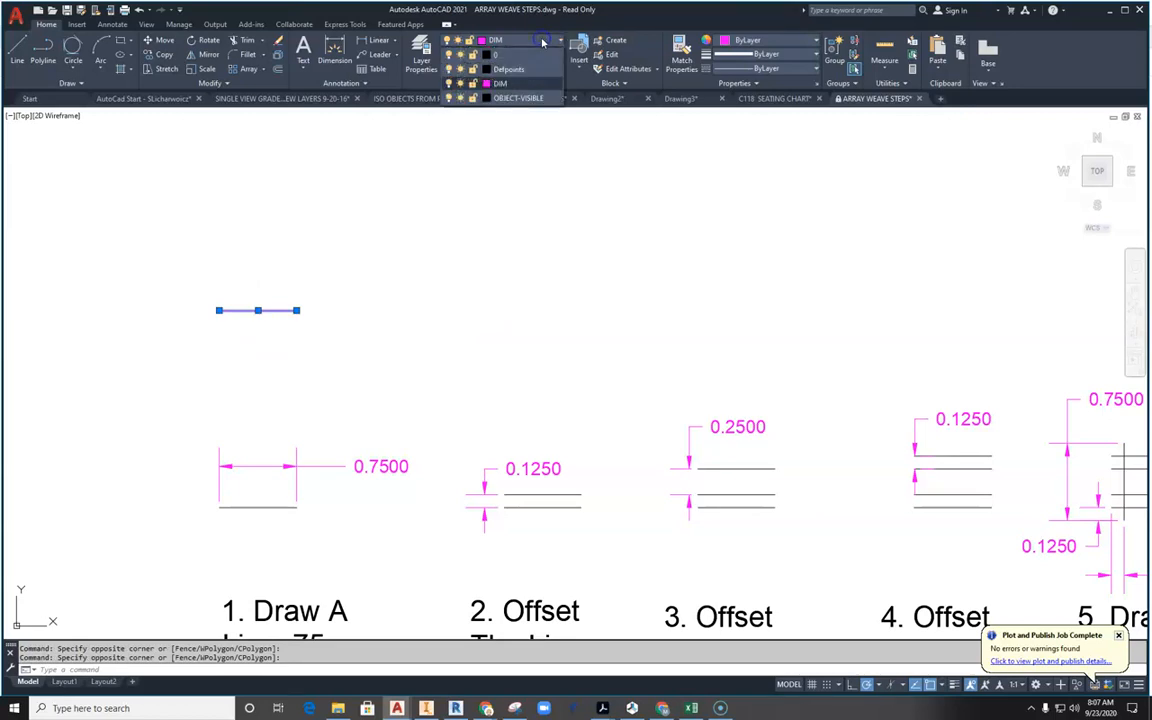
{"action": "left_click", "coordinate": [513, 100]}
{"action": "key", "text": "Escape"}
{"action": "key", "text": "Escape"}
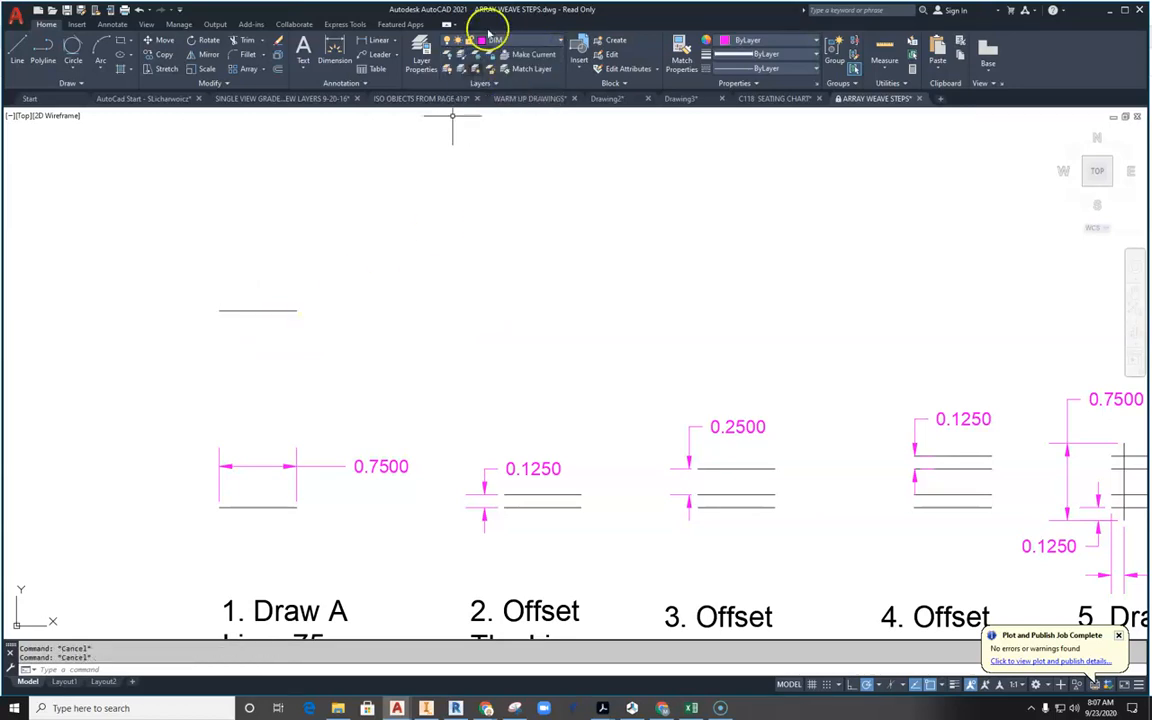
{"action": "left_click", "coordinate": [511, 41]}
{"action": "left_click", "coordinate": [518, 99]}
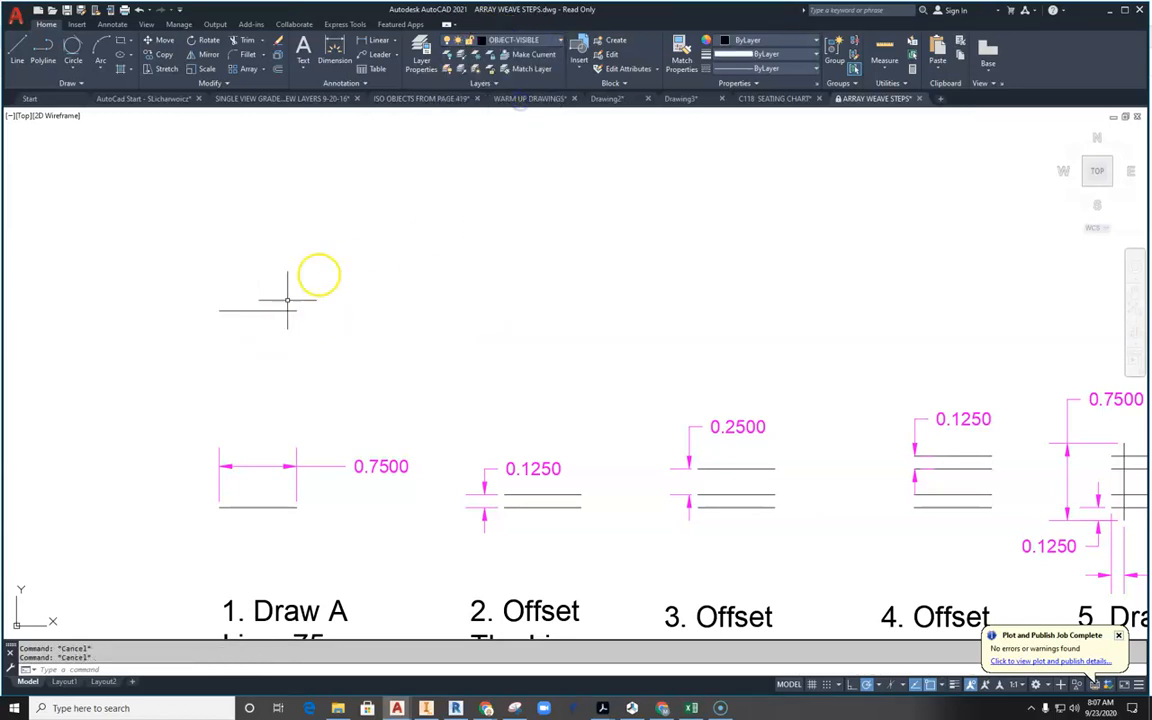
Copy the new line horizontally from above step 1 to above the step 2 example
{"action": "middle_click_drag", "start_coordinate": [393, 328], "coordinate": [337, 252]}
{"action": "scroll", "coordinate": [328, 385], "scroll_direction": "up", "scroll_amount": 2}
{"action": "middle_click_drag", "start_coordinate": [328, 385], "coordinate": [311, 339]}
{"action": "scroll", "coordinate": [475, 461], "scroll_direction": "down", "scroll_amount": 2}
{"action": "middle_click_drag", "start_coordinate": [475, 461], "coordinate": [410, 426]}
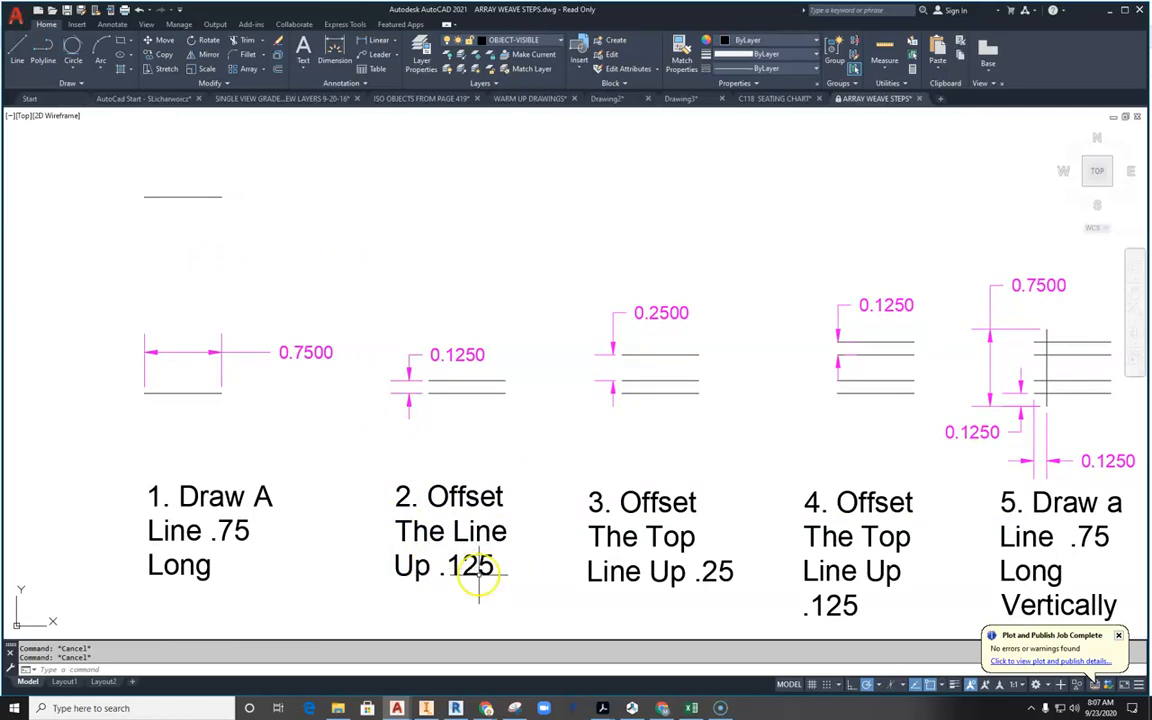
{"action": "middle_click_drag", "start_coordinate": [319, 221], "coordinate": [343, 271]}
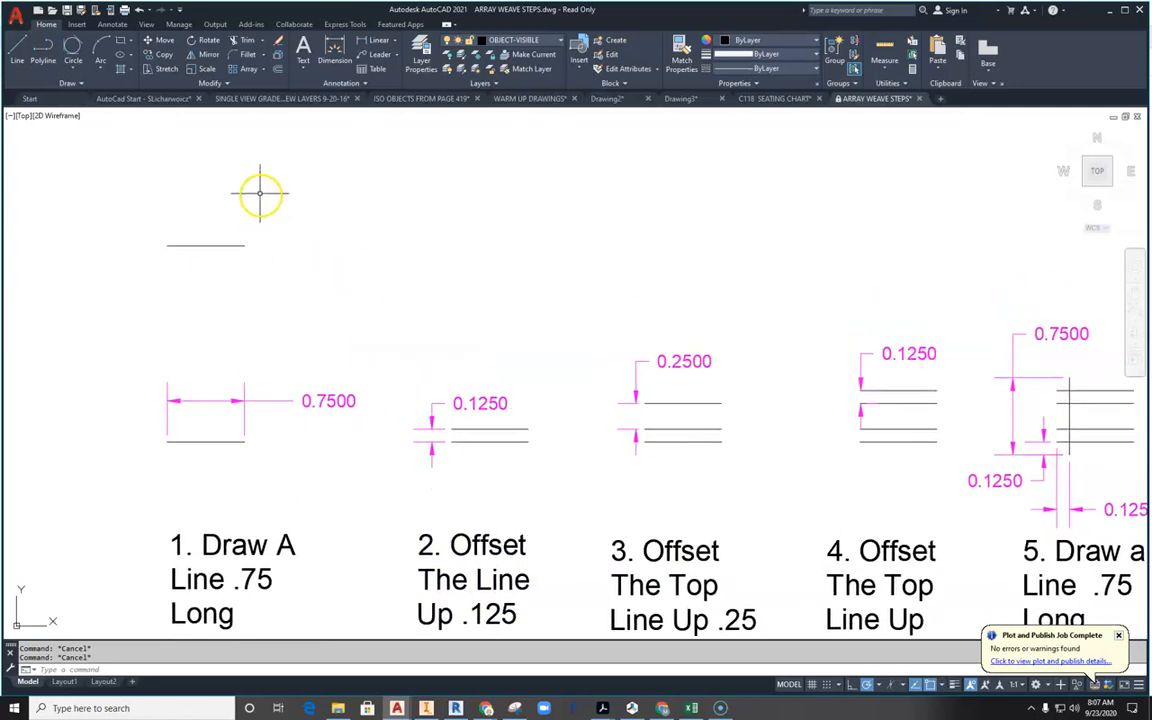
{"action": "left_click", "coordinate": [160, 53]}
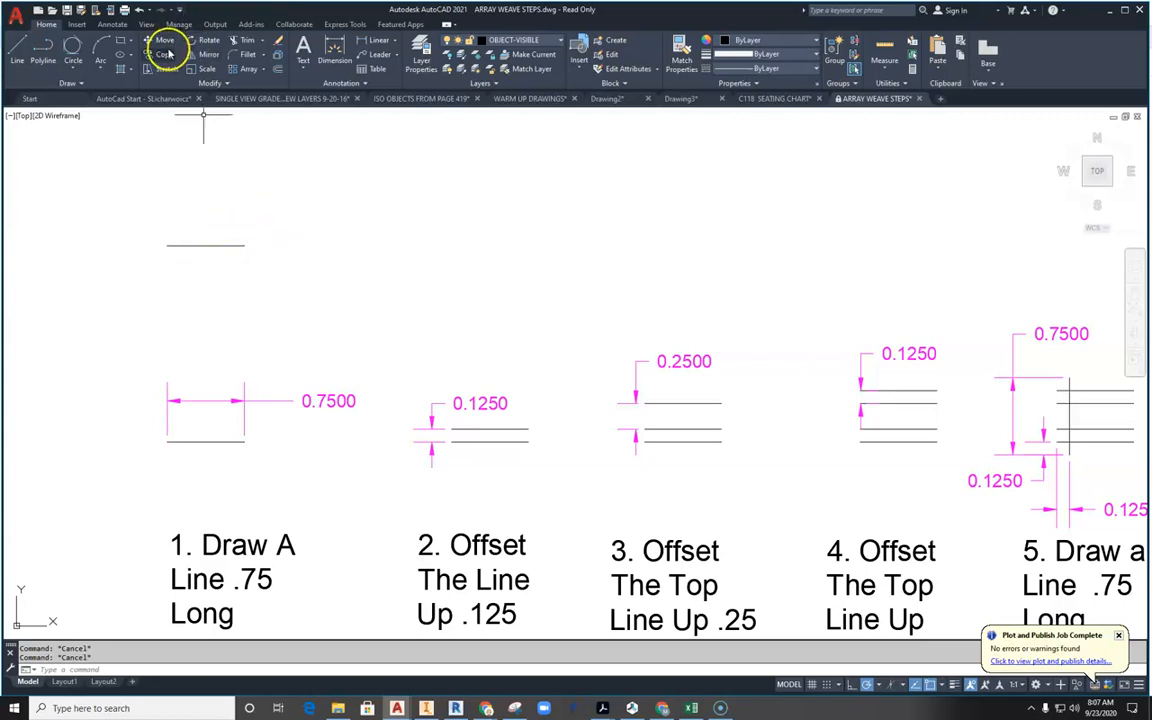
{"action": "left_click", "coordinate": [231, 219]}
{"action": "left_click", "coordinate": [195, 287]}
{"action": "right_click", "coordinate": [195, 287]}
{"action": "left_click", "coordinate": [205, 245]}
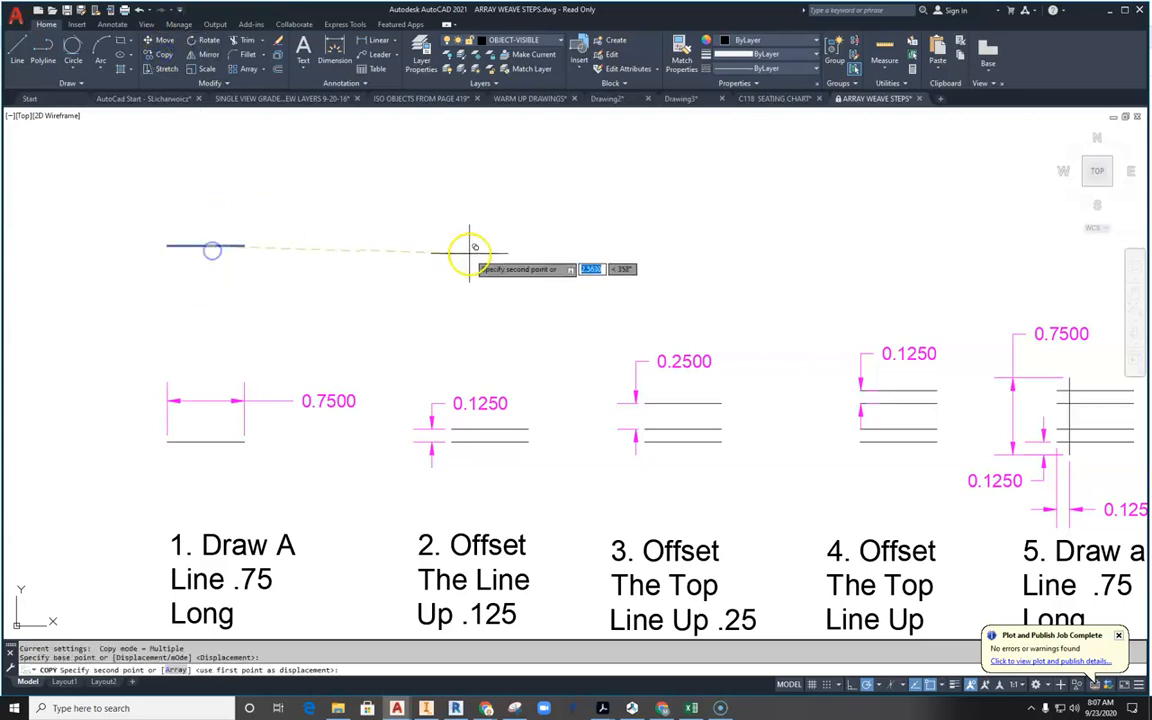
{"action": "left_click", "coordinate": [484, 247]}
{"action": "key", "text": "Escape"}
Offset the copied line above step 2 upward by 0.125
{"action": "middle_click_drag", "start_coordinate": [463, 342], "coordinate": [347, 355]}
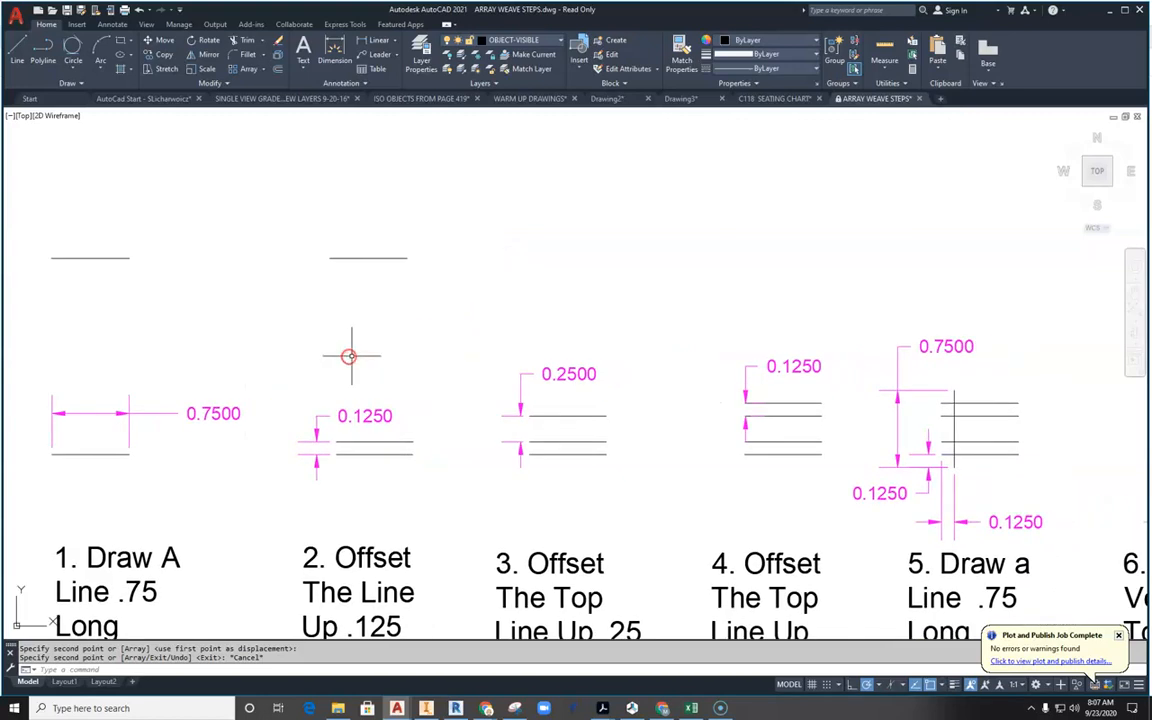
{"action": "left_click", "coordinate": [279, 71]}
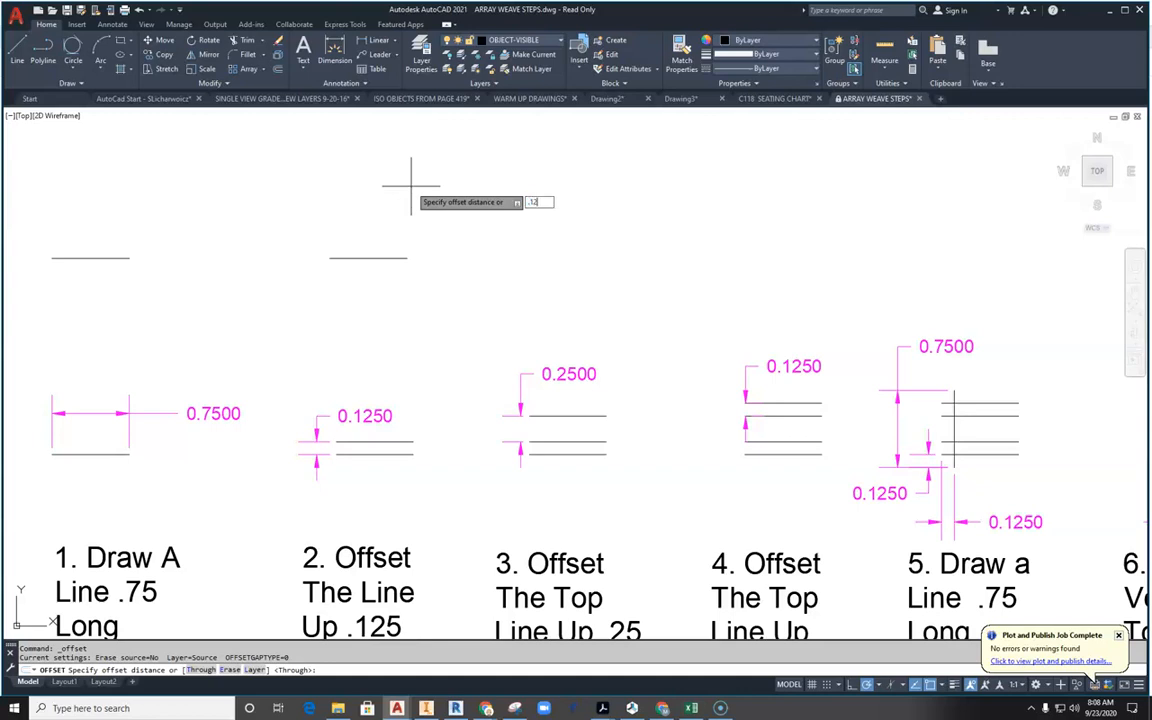
{"action": "type", "text": ".125"}
{"action": "key", "text": "Return"}
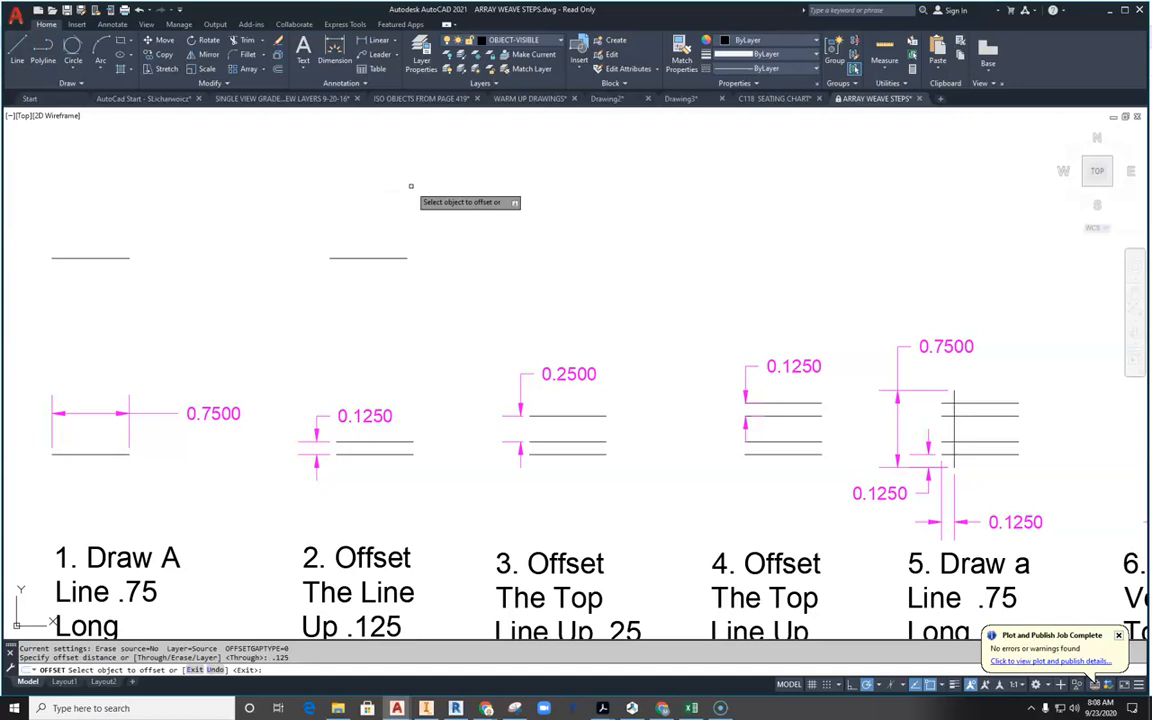
{"action": "left_click", "coordinate": [392, 258]}
{"action": "left_click", "coordinate": [390, 183]}
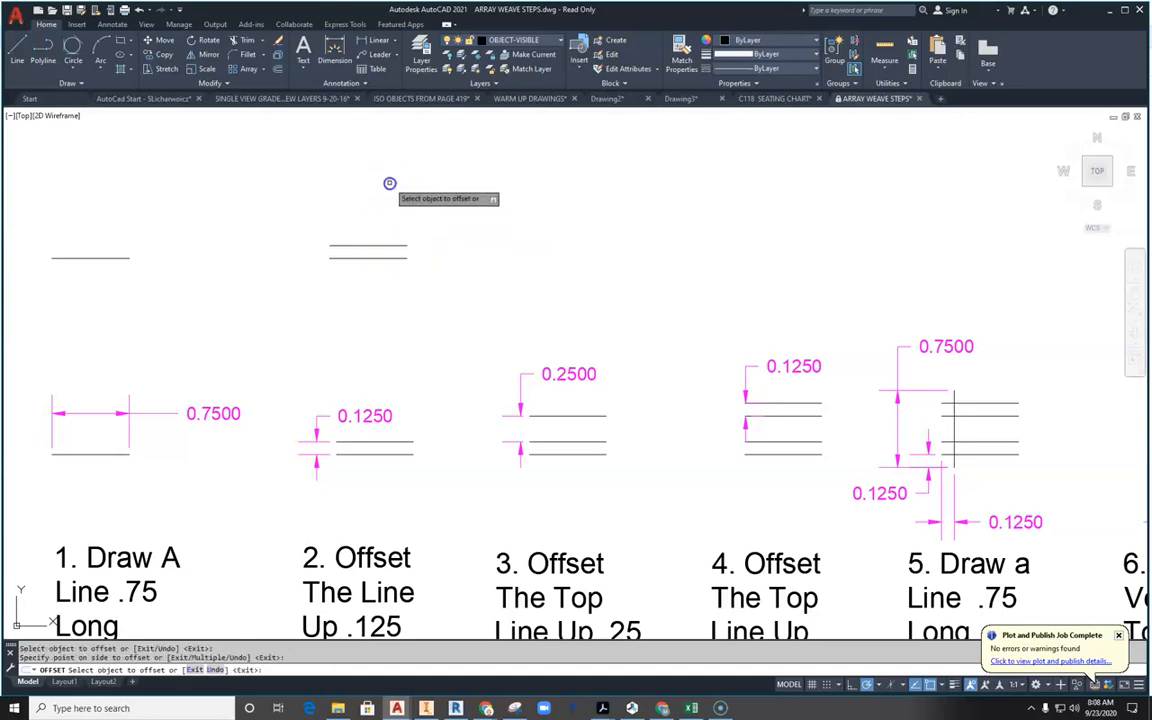
{"action": "scroll", "coordinate": [368, 265], "scroll_direction": "down", "scroll_amount": 2}
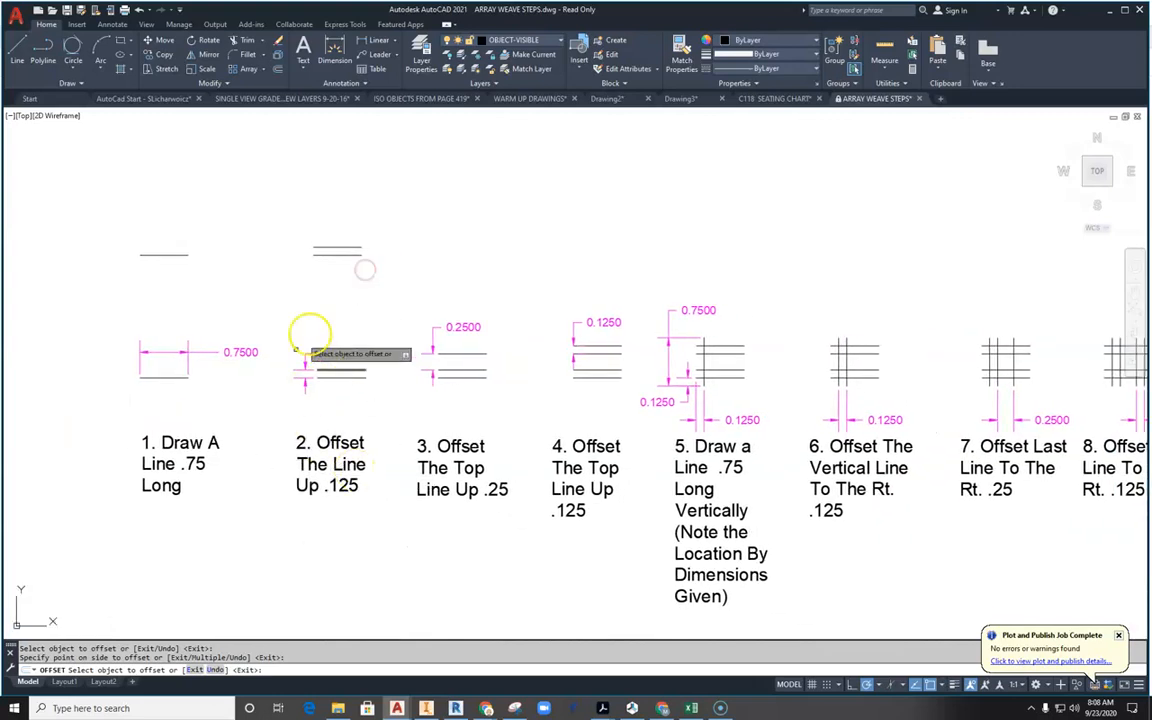
{"action": "scroll", "coordinate": [367, 233], "scroll_direction": "up", "scroll_amount": 2}
{"action": "key", "text": "Escape"}
Copy the pair of lines above step 2 horizontally to above the step 3 example
{"action": "left_click", "coordinate": [371, 223]}
{"action": "left_click", "coordinate": [250, 313]}
{"action": "left_click", "coordinate": [158, 54]}
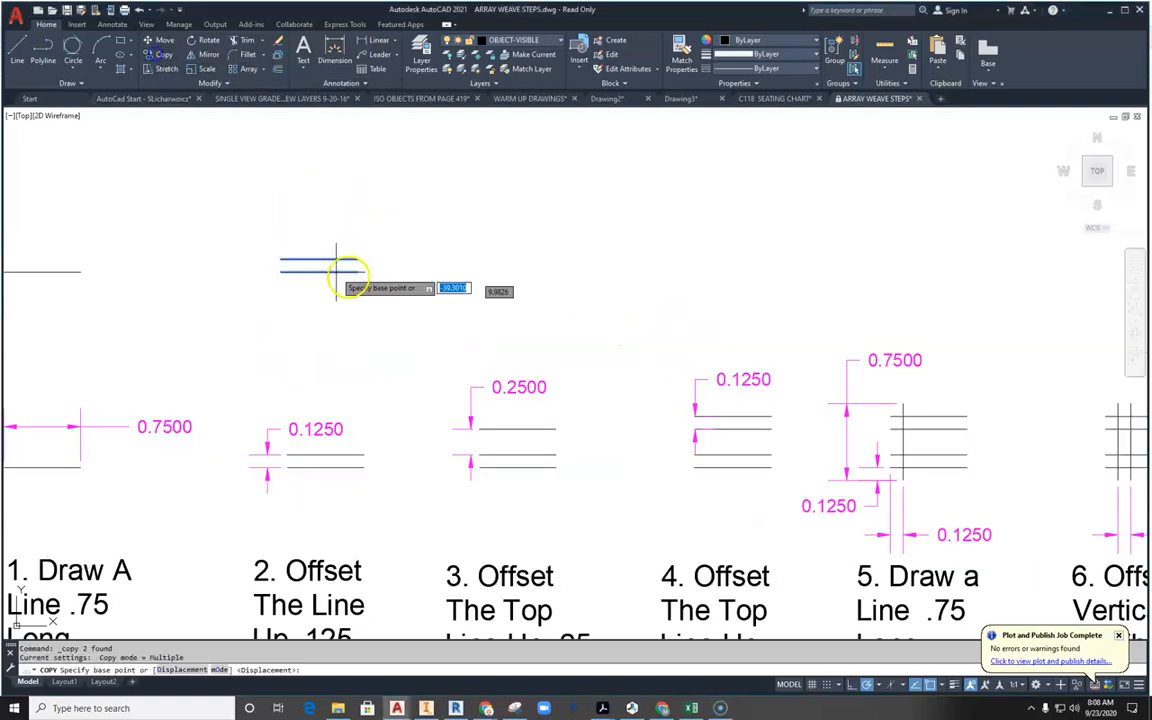
{"action": "left_click", "coordinate": [281, 271]}
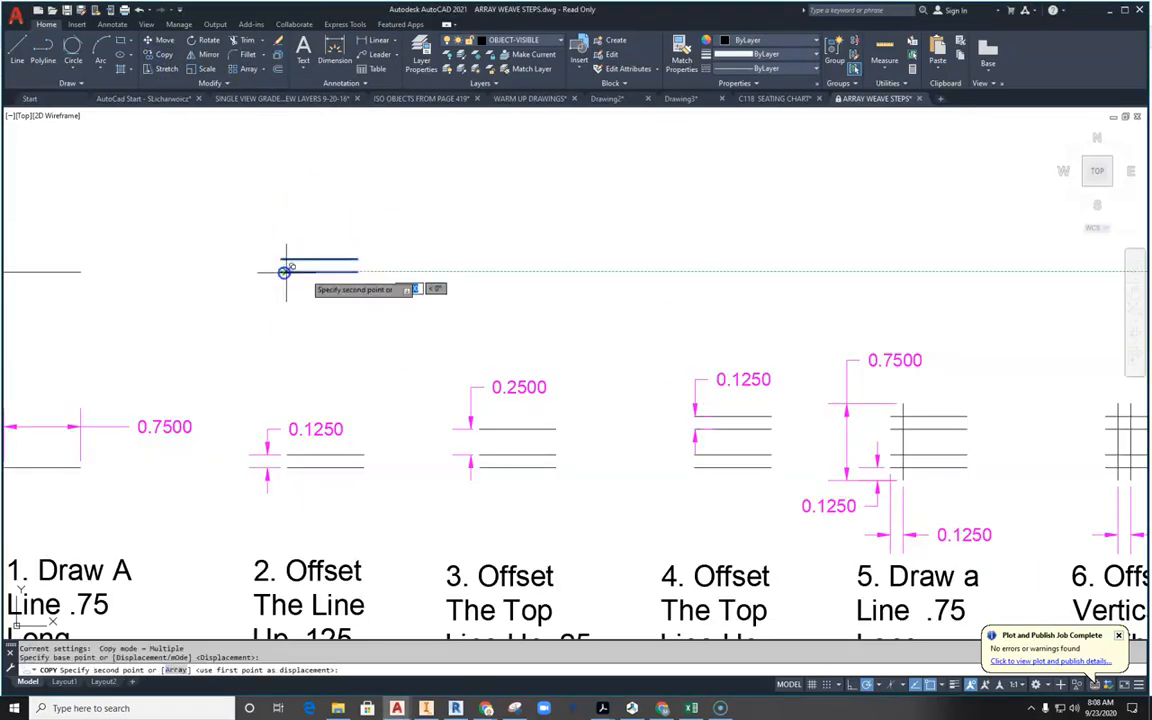
{"action": "left_click", "coordinate": [477, 273]}
{"action": "key", "text": "Escape"}
Examine the step 3 instruction and the gap between horizontal strips in the weave's repeating unit
{"action": "middle_click_drag", "start_coordinate": [483, 458], "coordinate": [468, 380]}
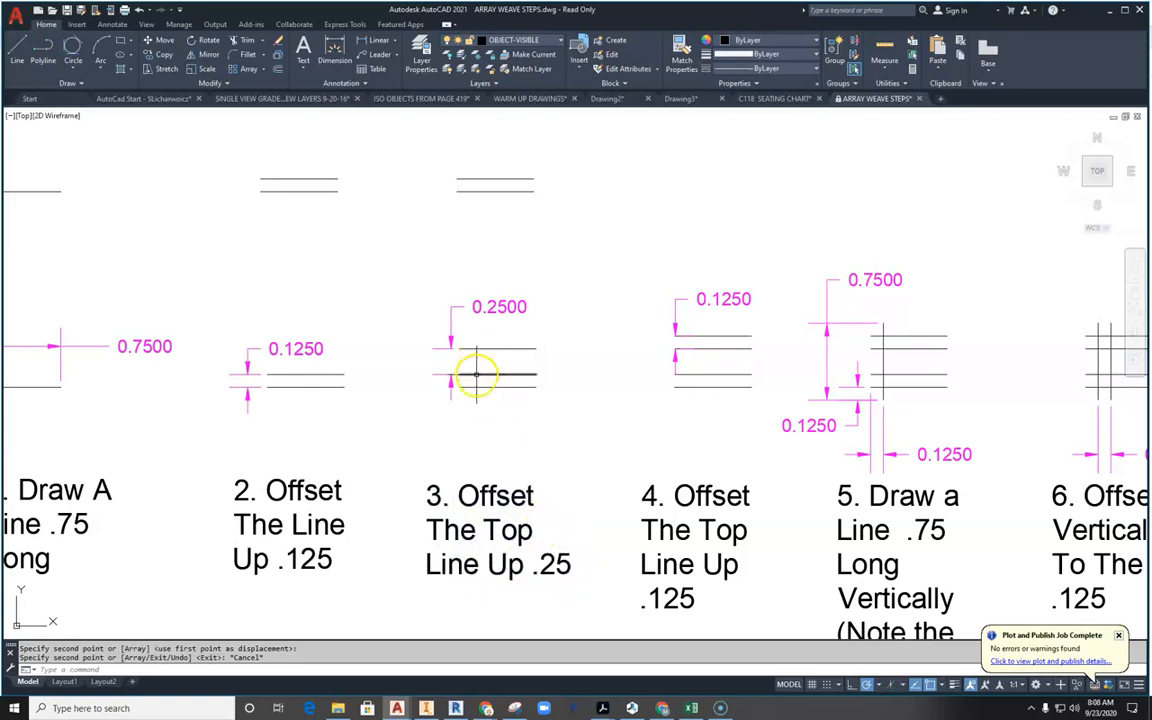
{"action": "scroll", "coordinate": [492, 341], "scroll_direction": "down", "scroll_amount": 5}
{"action": "middle_click_drag", "start_coordinate": [730, 470], "coordinate": [380, 414]}
{"action": "scroll", "coordinate": [380, 414], "scroll_direction": "up", "scroll_amount": 8}
{"action": "scroll", "coordinate": [436, 430], "scroll_direction": "up", "scroll_amount": 4}
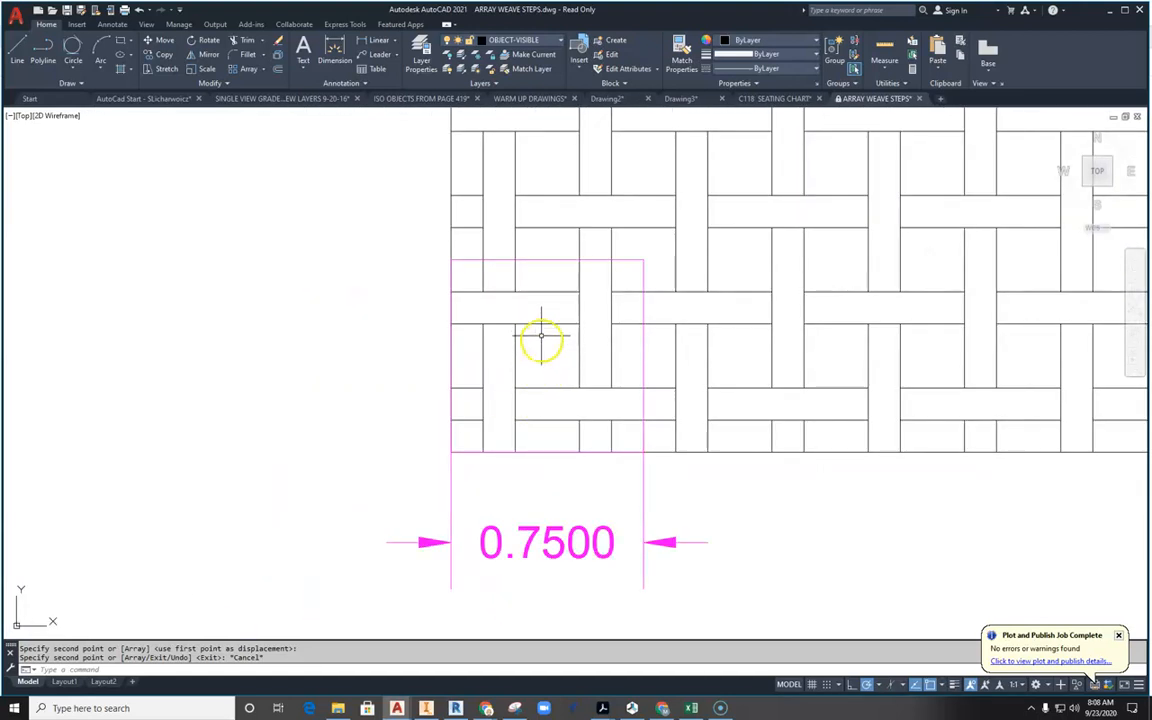
{"action": "scroll", "coordinate": [560, 399], "scroll_direction": "down", "scroll_amount": 6}
{"action": "middle_click_drag", "start_coordinate": [560, 399], "coordinate": [638, 589]}
{"action": "scroll", "coordinate": [638, 589], "scroll_direction": "down", "scroll_amount": 4}
{"action": "scroll", "coordinate": [490, 372], "scroll_direction": "up", "scroll_amount": 8}
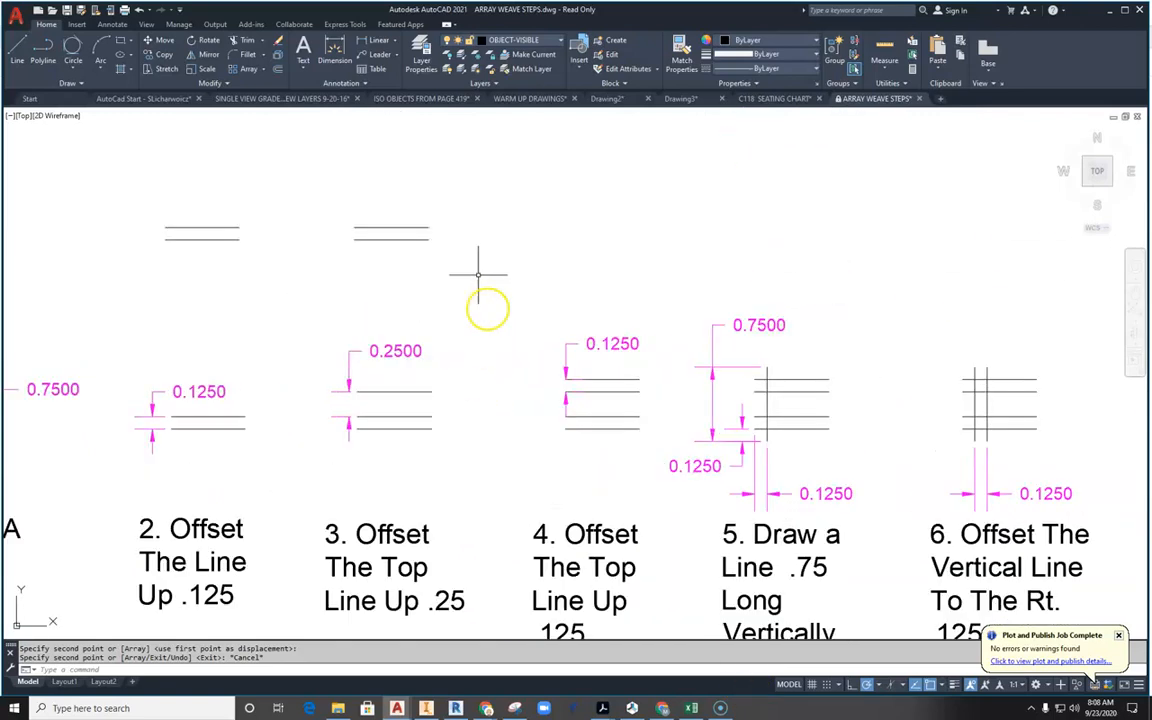
Offset the top line of the pair above step 3 upward by 0.25
{"action": "left_click", "coordinate": [278, 70]}
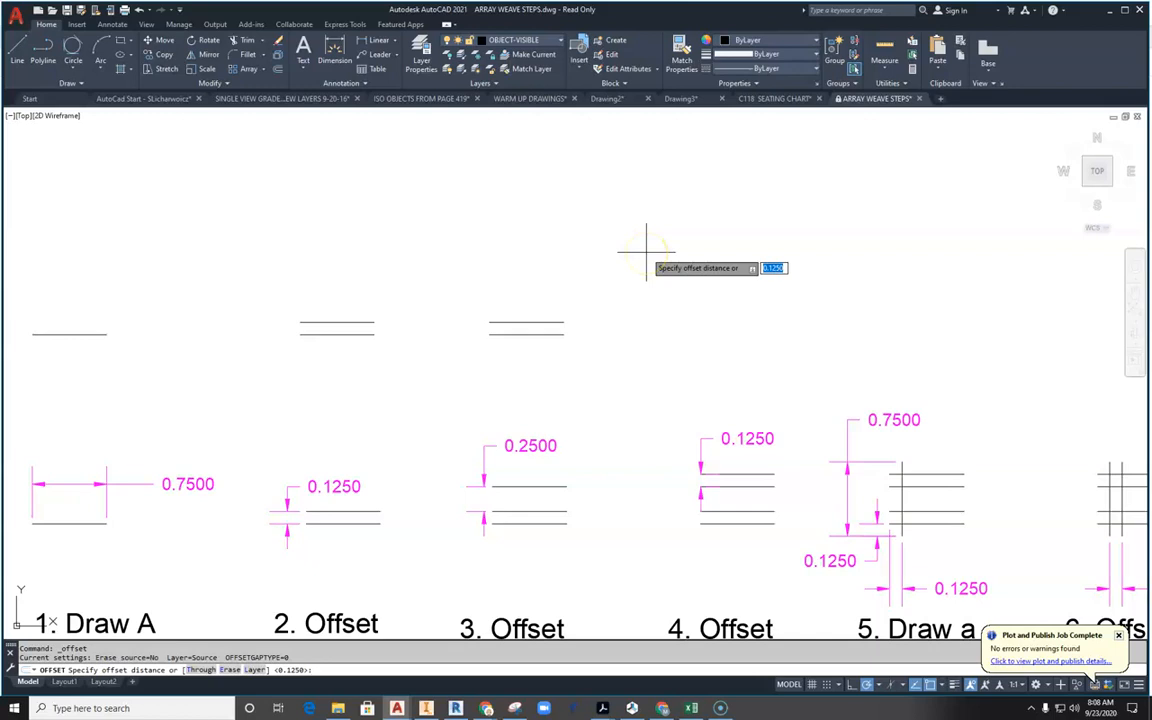
{"action": "key", "text": "Return"}
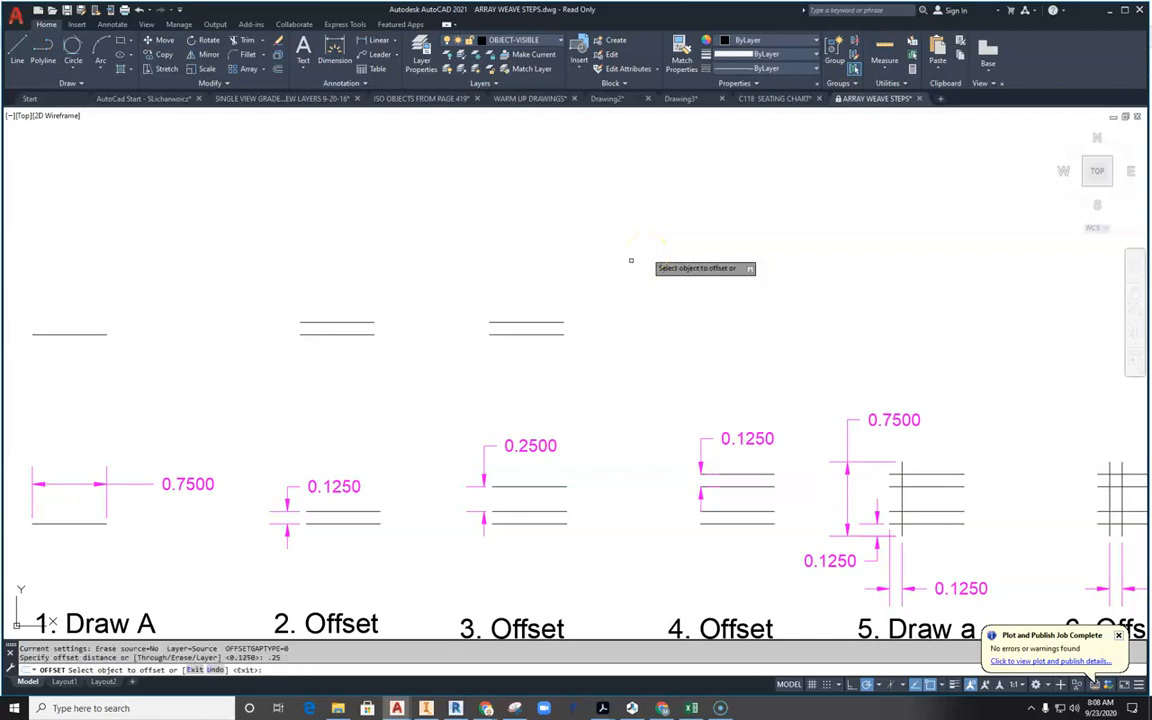
{"action": "left_click", "coordinate": [495, 322]}
{"action": "left_click", "coordinate": [500, 266]}
{"action": "key", "text": "Escape"}
{"action": "scroll", "coordinate": [519, 303], "scroll_direction": "up", "scroll_amount": 2}
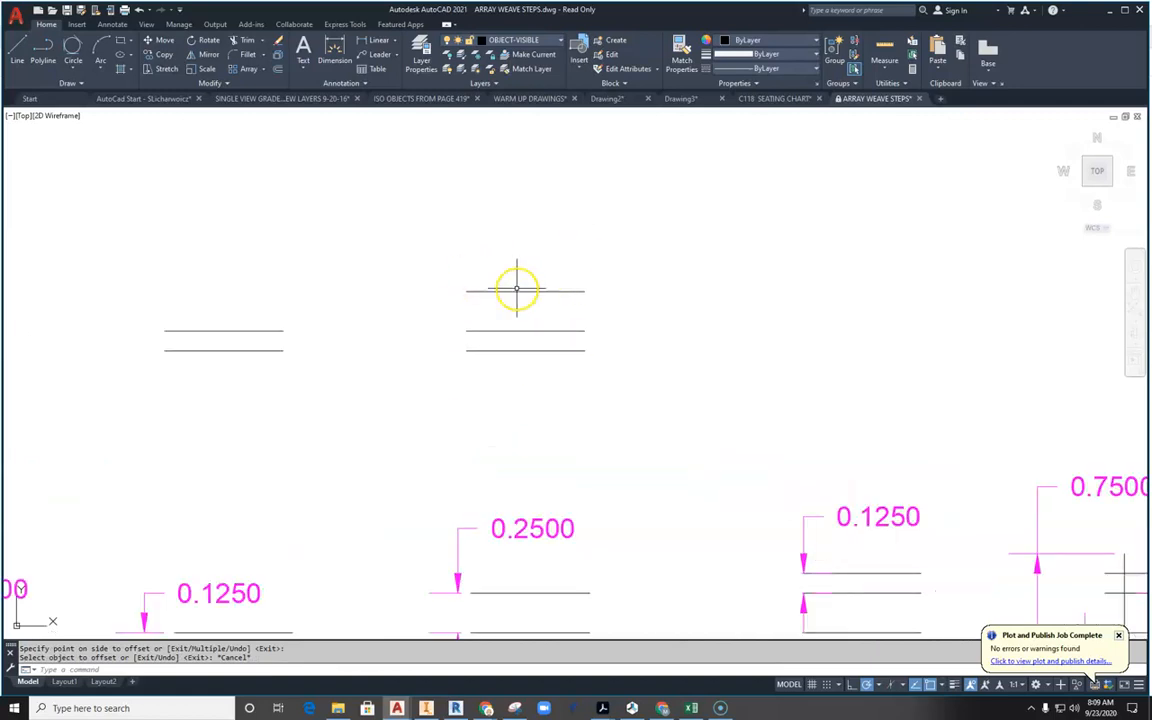
Copy the three lines above step 3 horizontally to above the step 4 example
{"action": "scroll", "coordinate": [517, 290], "scroll_direction": "down", "scroll_amount": 3}
{"action": "scroll", "coordinate": [532, 249], "scroll_direction": "up", "scroll_amount": 1}
{"action": "mouse_move", "coordinate": [532, 249]}
{"action": "middle_mouse_down"}
{"action": "mouse_move", "coordinate": [473, 231]}
{"action": "mouse_move", "coordinate": [444, 249]}
{"action": "middle_mouse_up"}
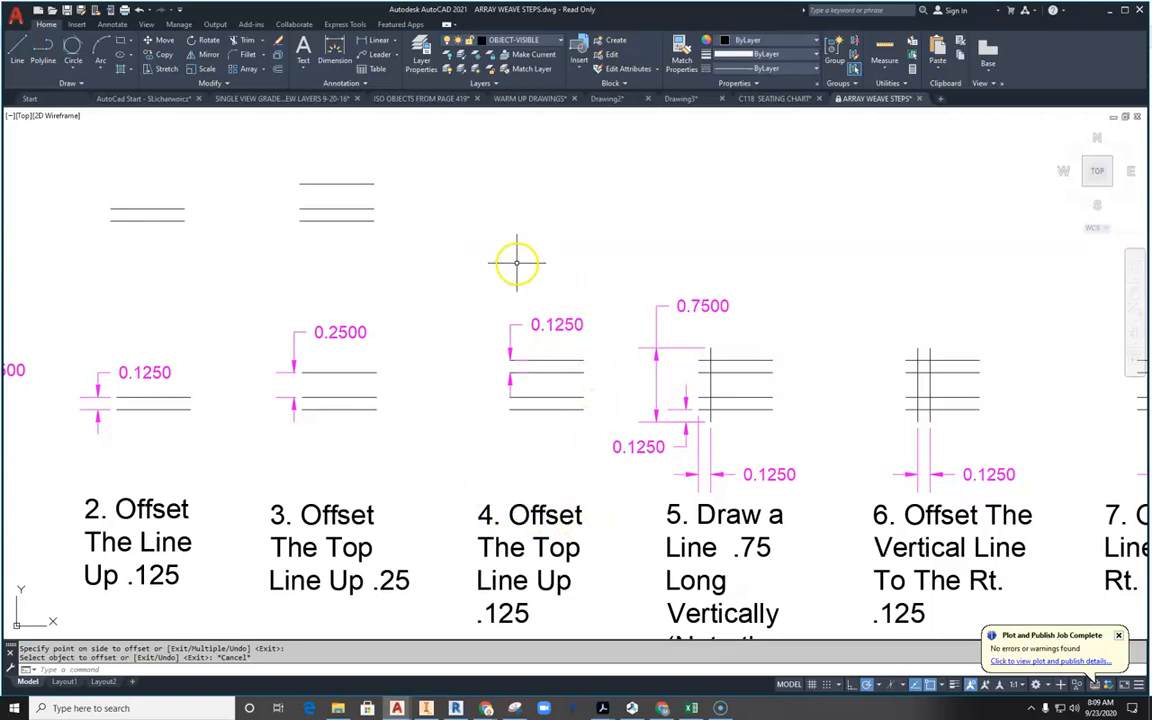
{"action": "middle_click_drag", "start_coordinate": [458, 276], "coordinate": [483, 321]}
{"action": "left_click", "coordinate": [455, 185]}
{"action": "left_click", "coordinate": [257, 334]}
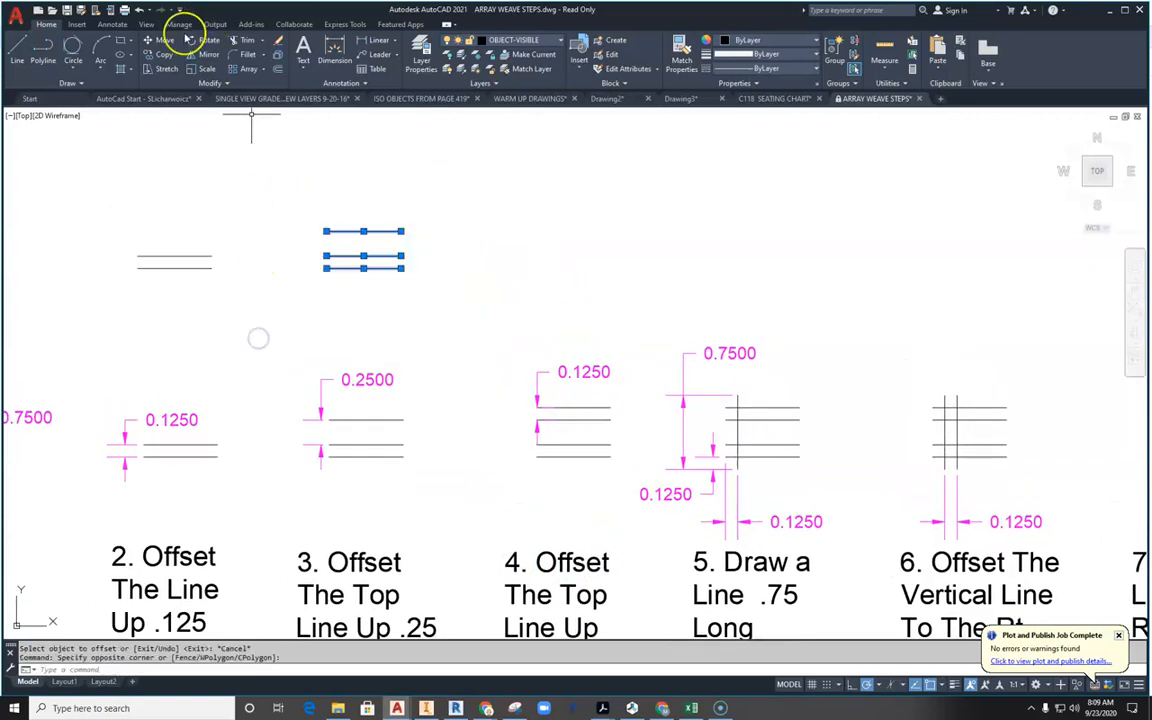
{"action": "left_click", "coordinate": [163, 55]}
{"action": "left_click", "coordinate": [401, 267]}
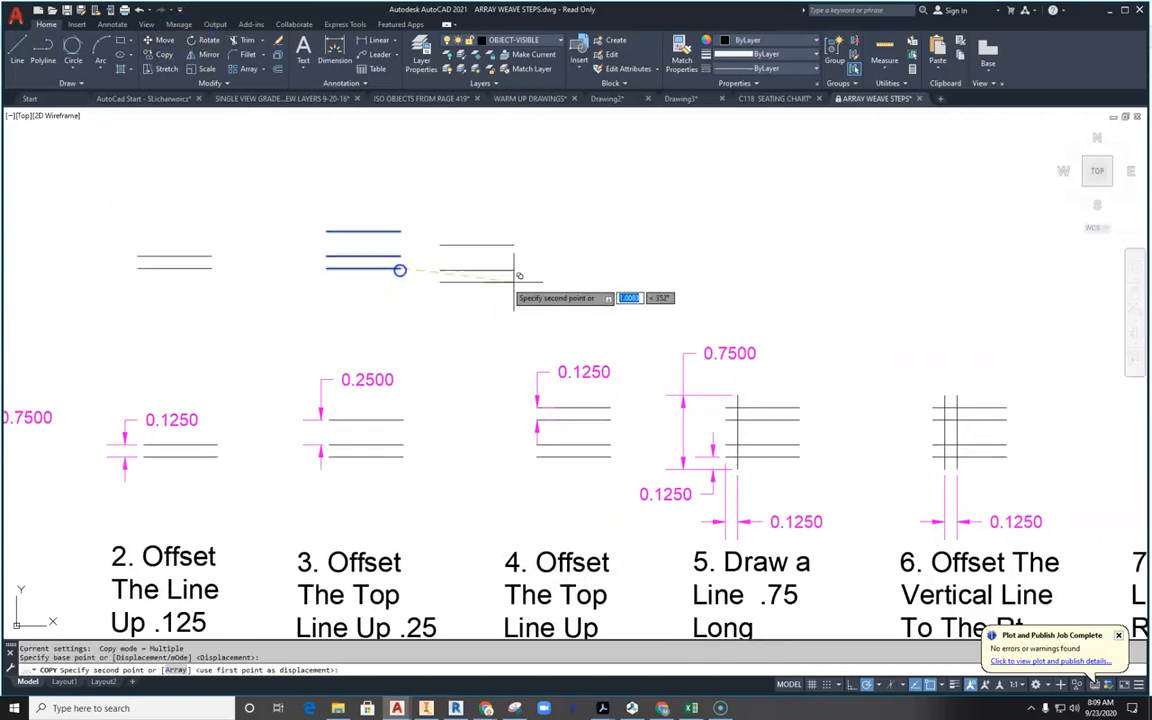
{"action": "left_click", "coordinate": [607, 265]}
{"action": "key", "text": "Escape"}
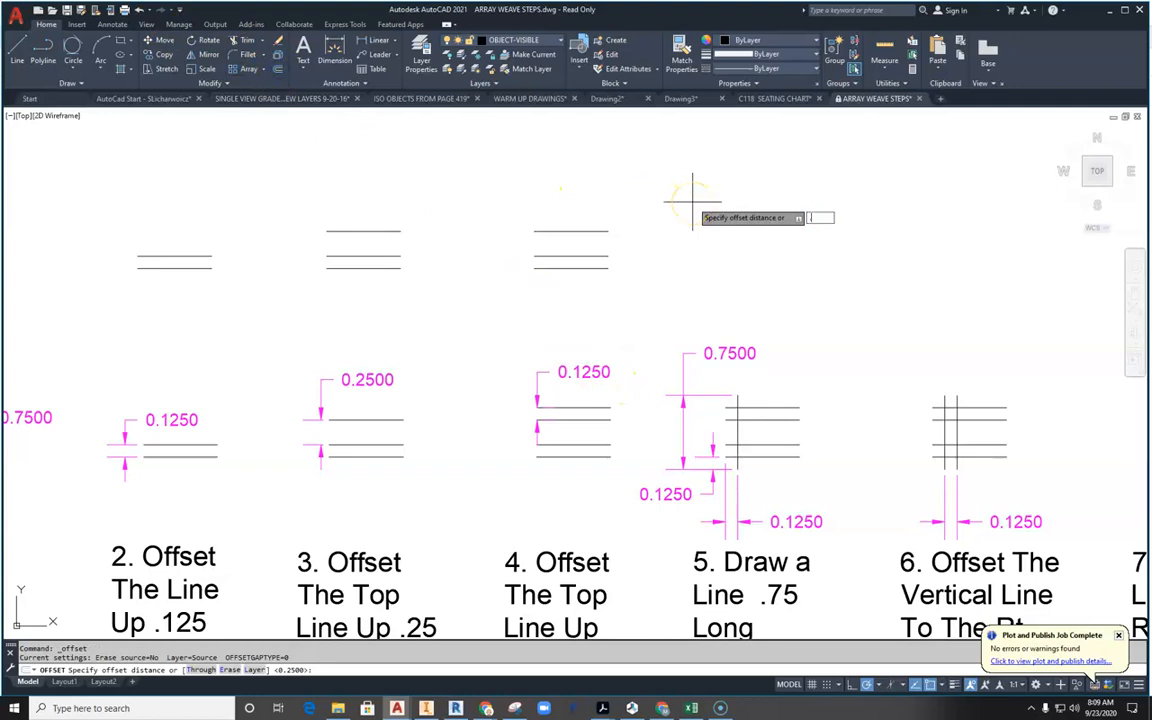
Offset the top line of the set above step 4 upward by 0.125
{"action": "type", "text": "5"}
{"action": "key", "text": "Return"}
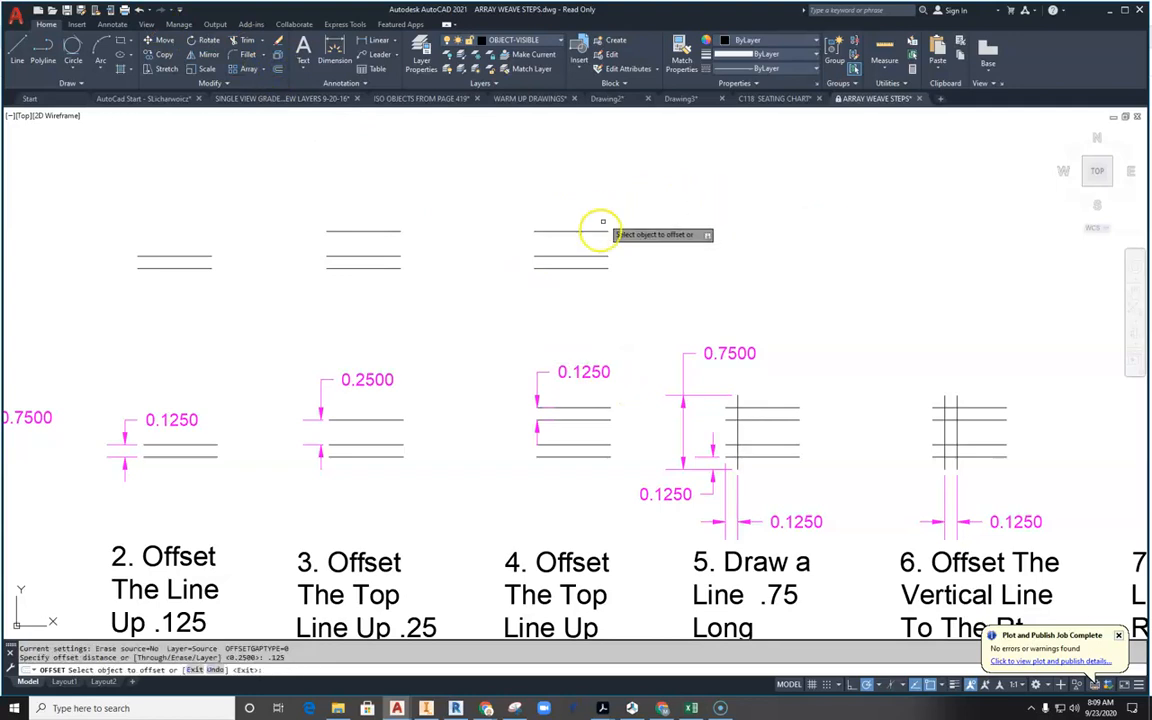
{"action": "left_click", "coordinate": [600, 231]}
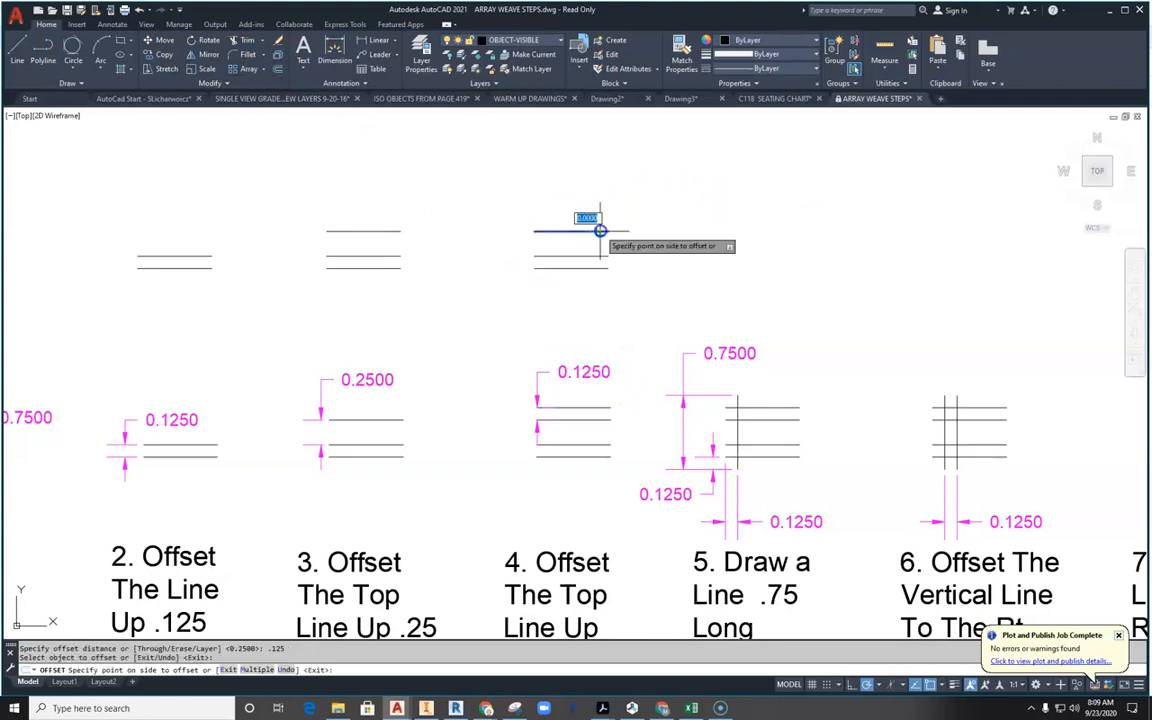
{"action": "left_click", "coordinate": [583, 168]}
{"action": "key", "text": "Escape"}
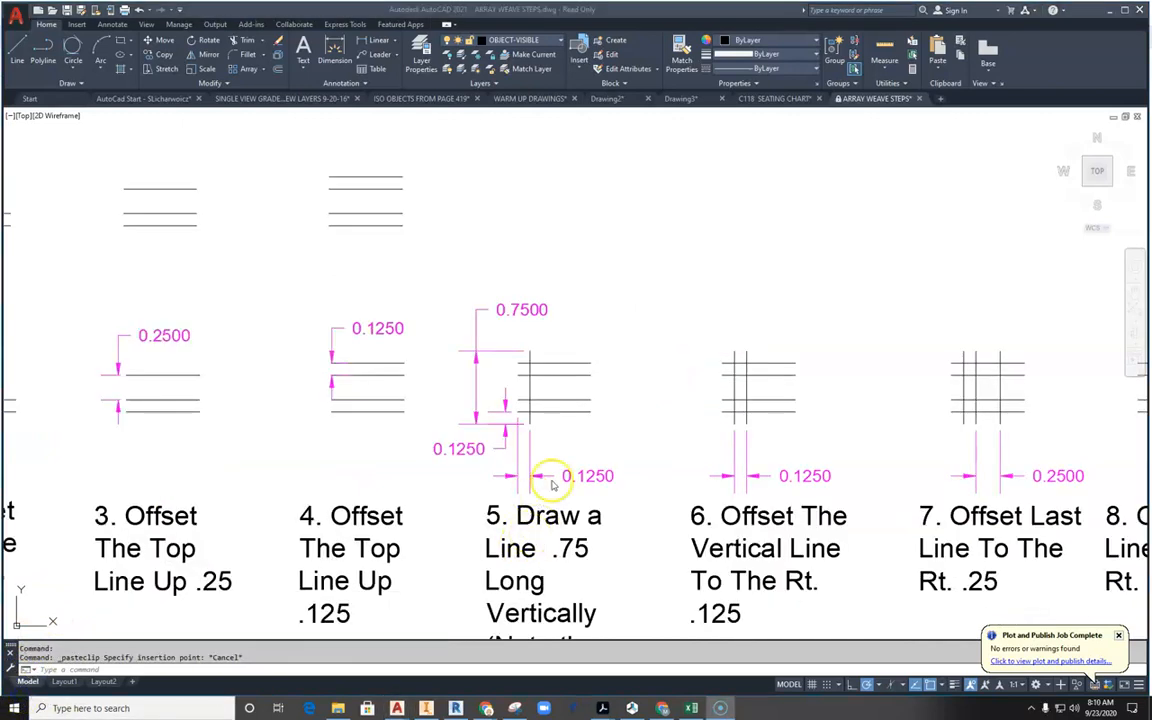
Copy the four horizontal lines above step 4 straight across to above the step 5 example
{"action": "left_click", "coordinate": [450, 123]}
{"action": "left_click", "coordinate": [272, 264]}
{"action": "left_click", "coordinate": [164, 55]}
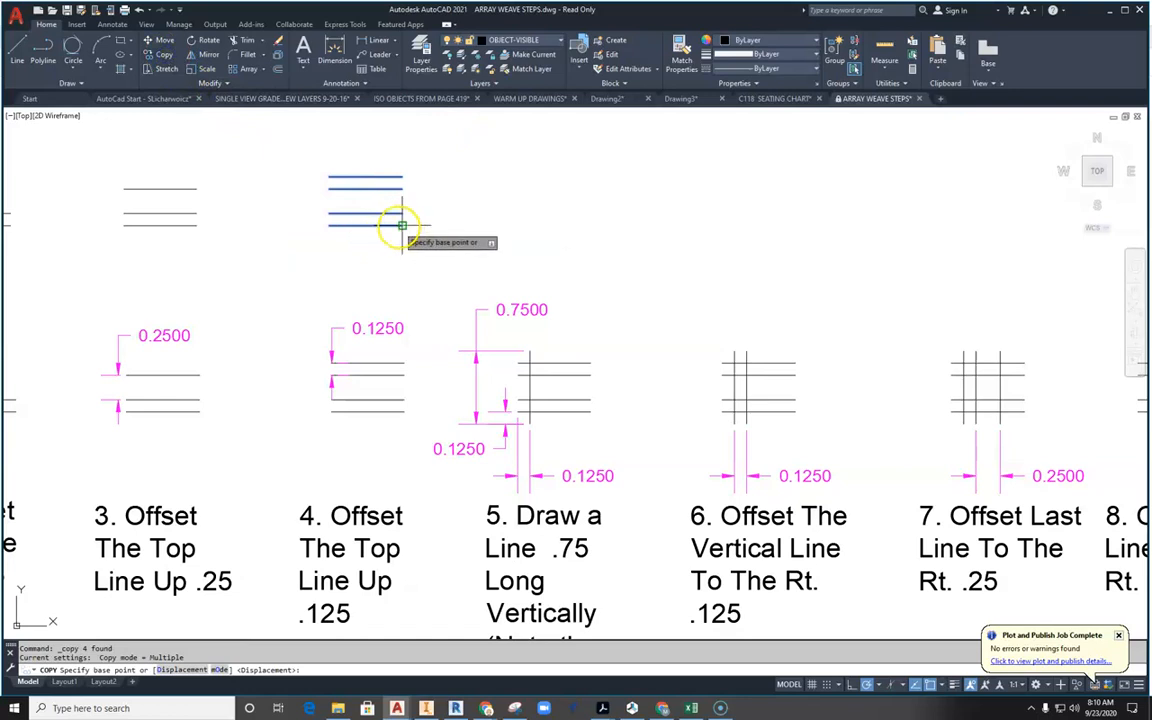
{"action": "left_click", "coordinate": [401, 225]}
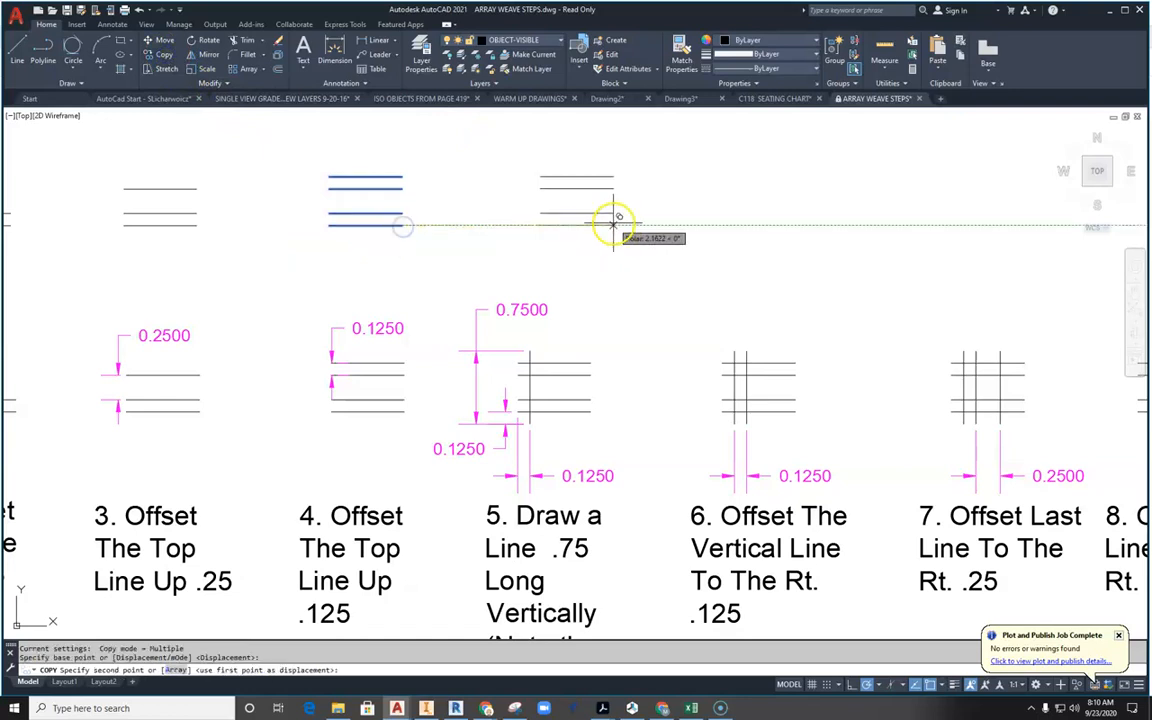
{"action": "left_click", "coordinate": [588, 225]}
{"action": "key", "text": "Escape"}
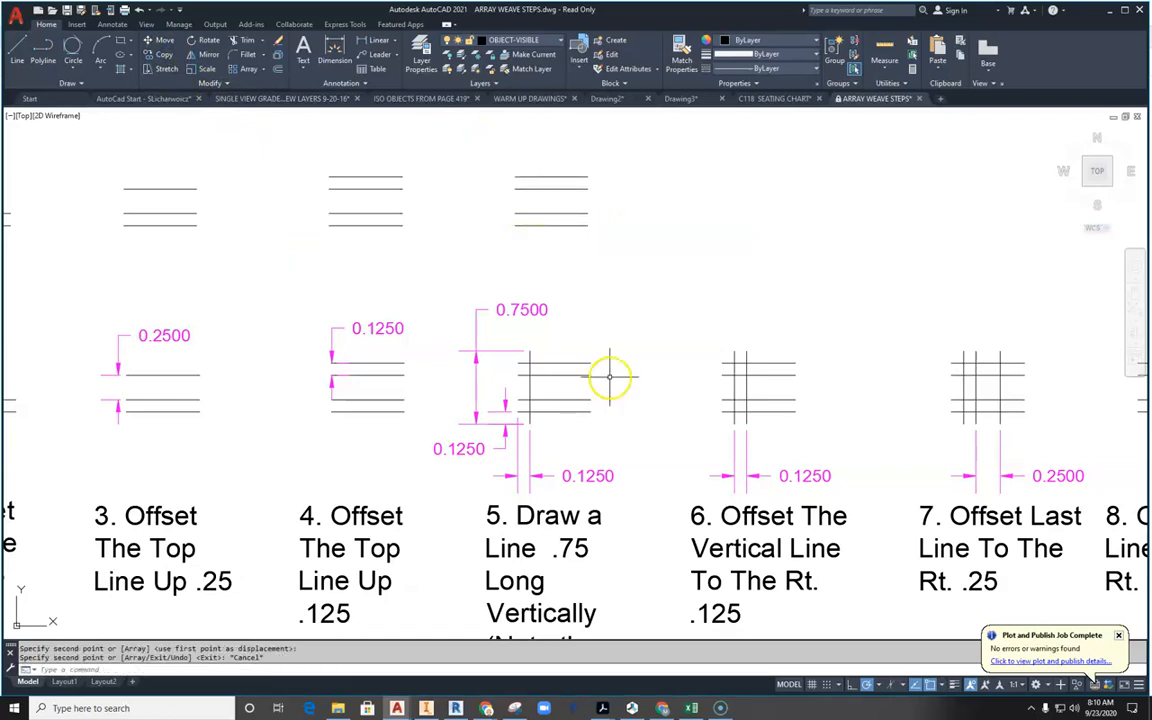
Examine step 5's vertical line location dimensions and compare them with the corner dimensions in the ARRAY WEAVE (1) PDF in Acrobat
{"action": "scroll", "coordinate": [520, 432], "scroll_direction": "up", "scroll_amount": 2}
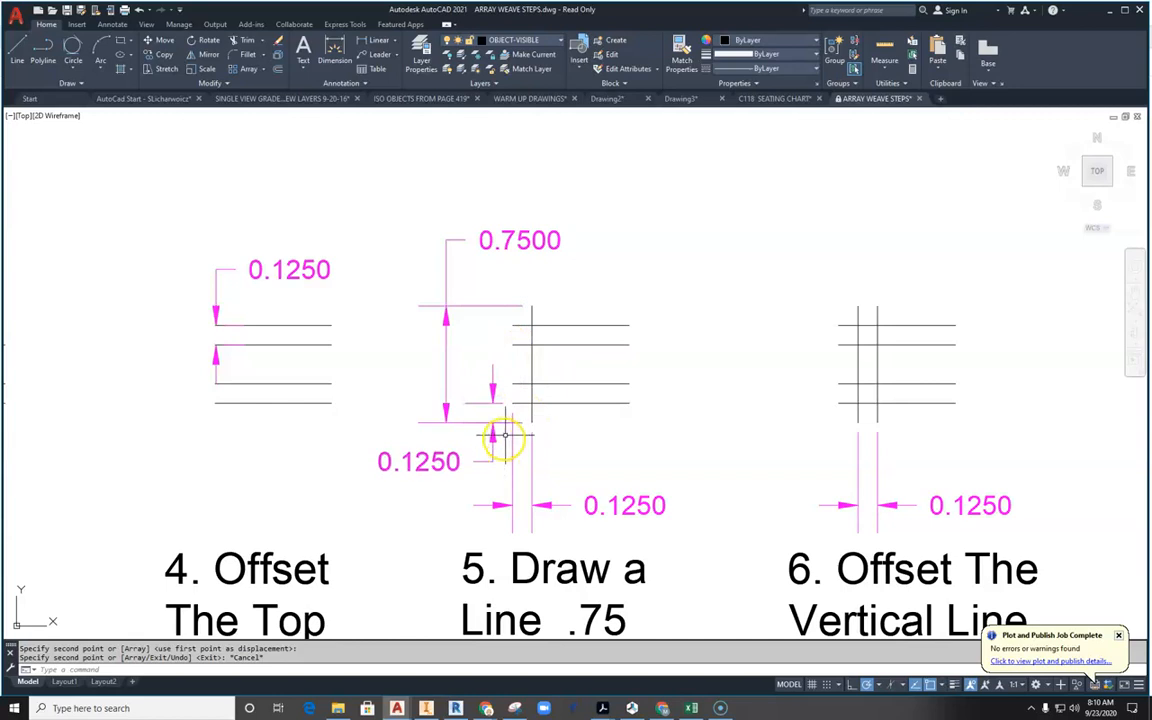
{"action": "scroll", "coordinate": [510, 425], "scroll_direction": "up", "scroll_amount": 2}
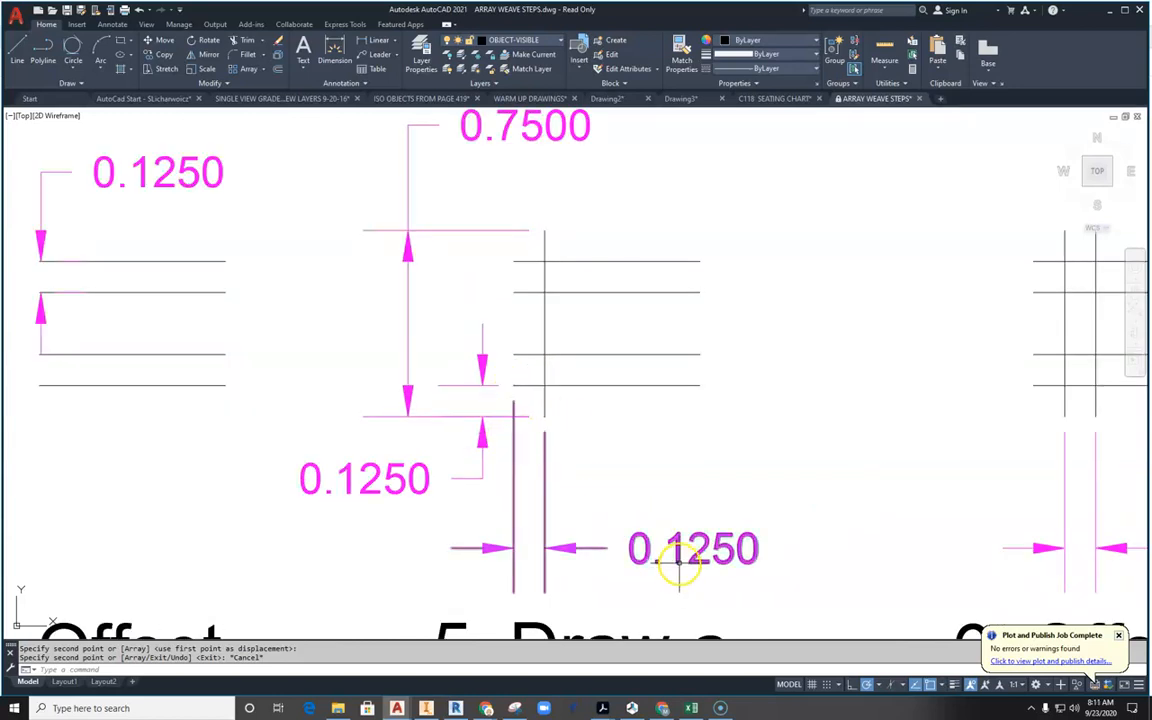
{"action": "mouse_move", "coordinate": [602, 706]}
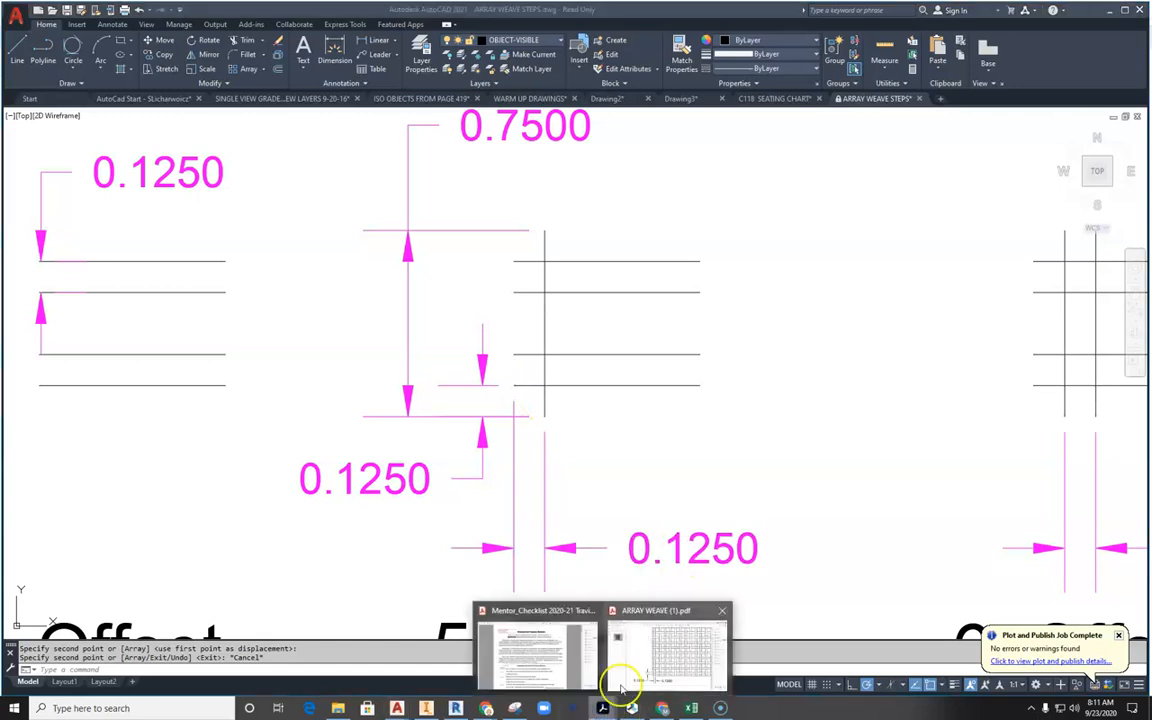
{"action": "left_click", "coordinate": [647, 676]}
{"action": "scroll", "coordinate": [475, 593], "scroll_direction": "up", "scroll_amount": 10}
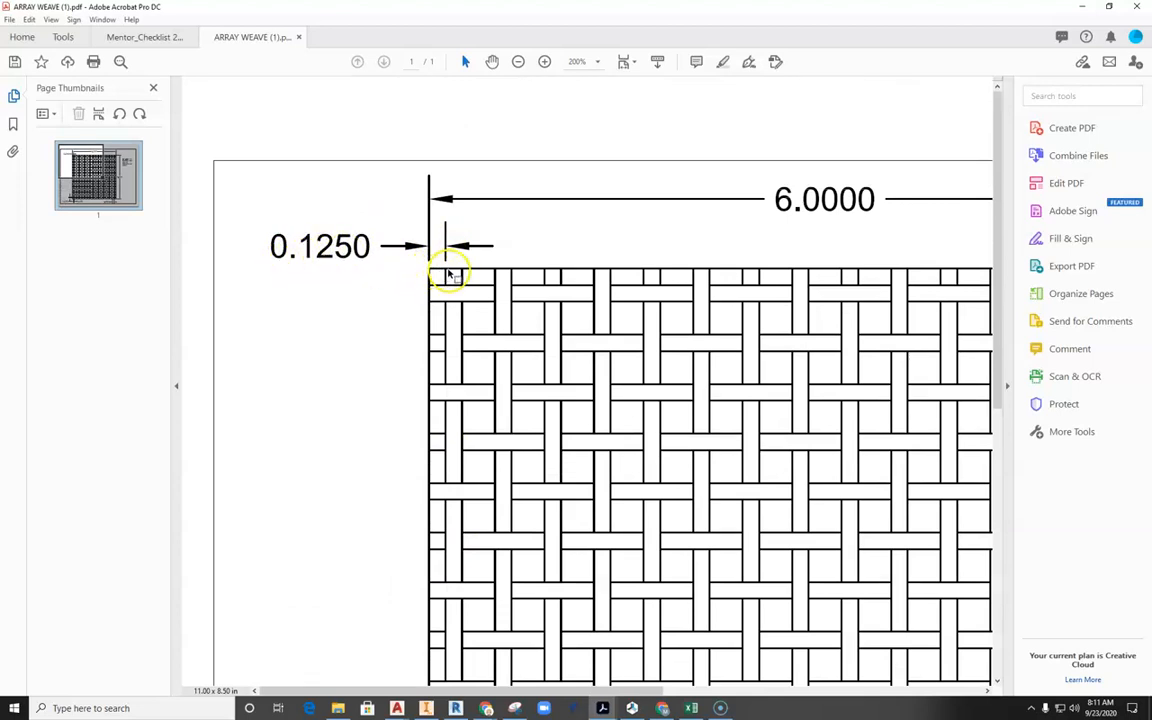
{"action": "scroll", "coordinate": [445, 477], "scroll_direction": "down", "scroll_amount": 10}
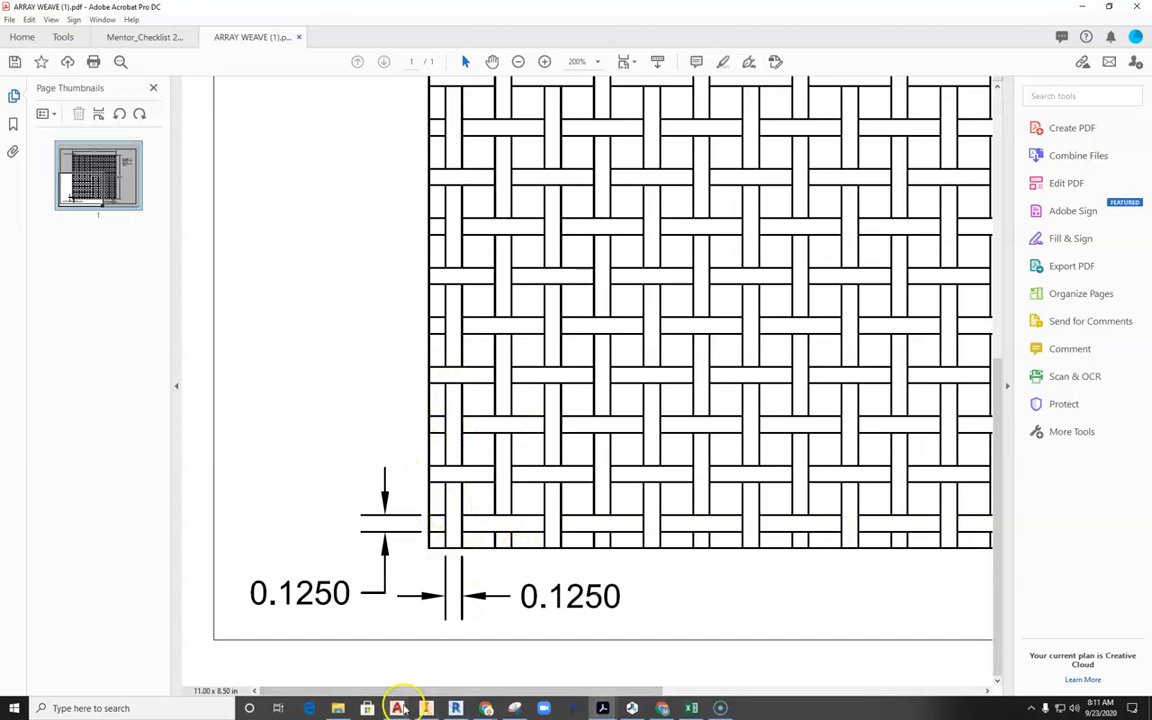
Return to the ARRAY WEAVE STEPS drawing in AutoCAD and draw guide lines 0.125 up and 0.125 right from the top line's left end above step 5
{"action": "mouse_move", "coordinate": [397, 706]}
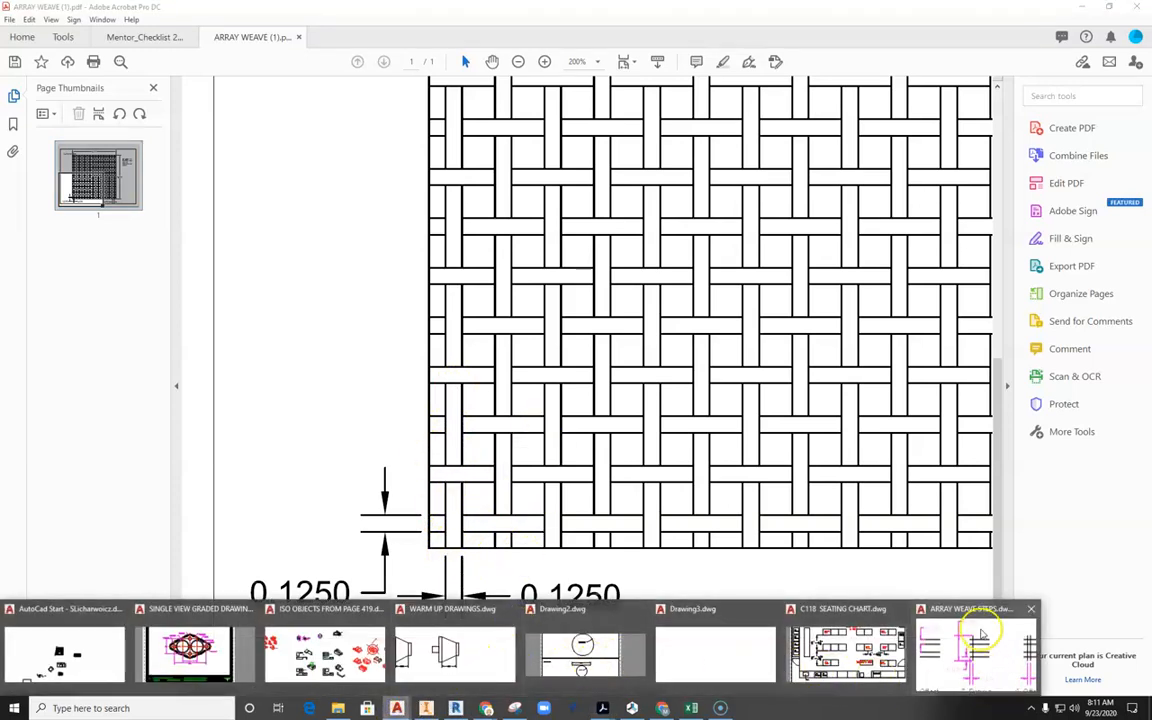
{"action": "left_click", "coordinate": [965, 655]}
{"action": "scroll", "coordinate": [631, 295], "scroll_direction": "down", "scroll_amount": 2}
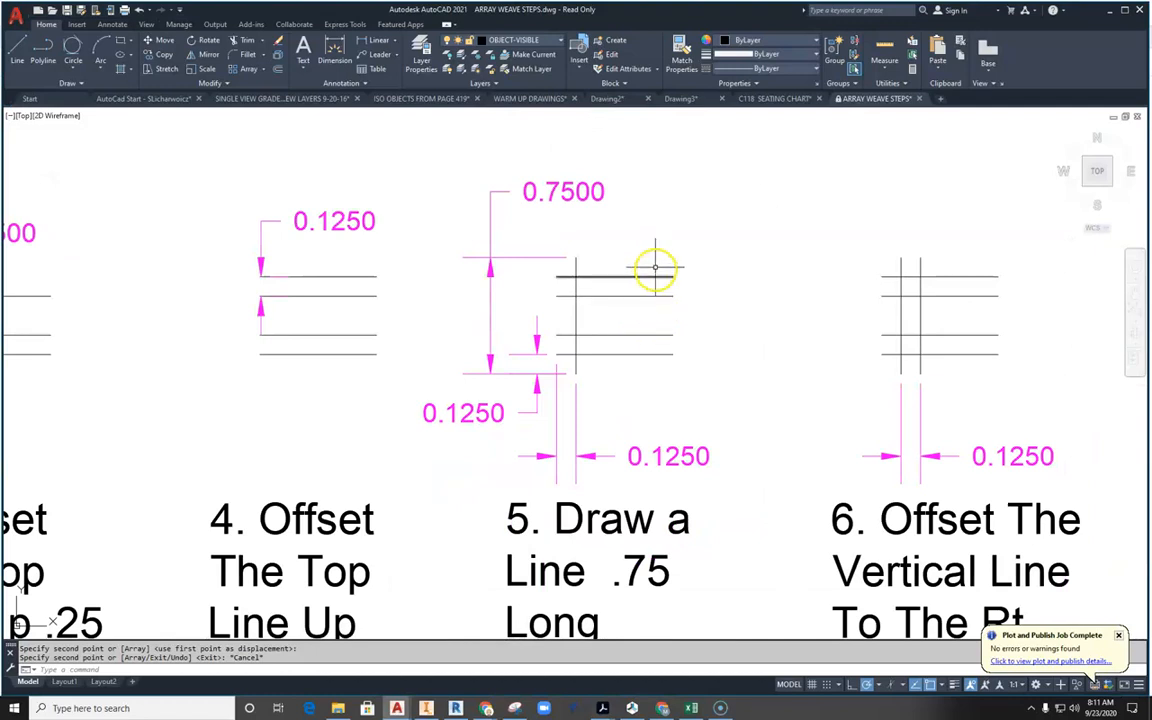
{"action": "middle_click_drag", "start_coordinate": [655, 267], "coordinate": [574, 478]}
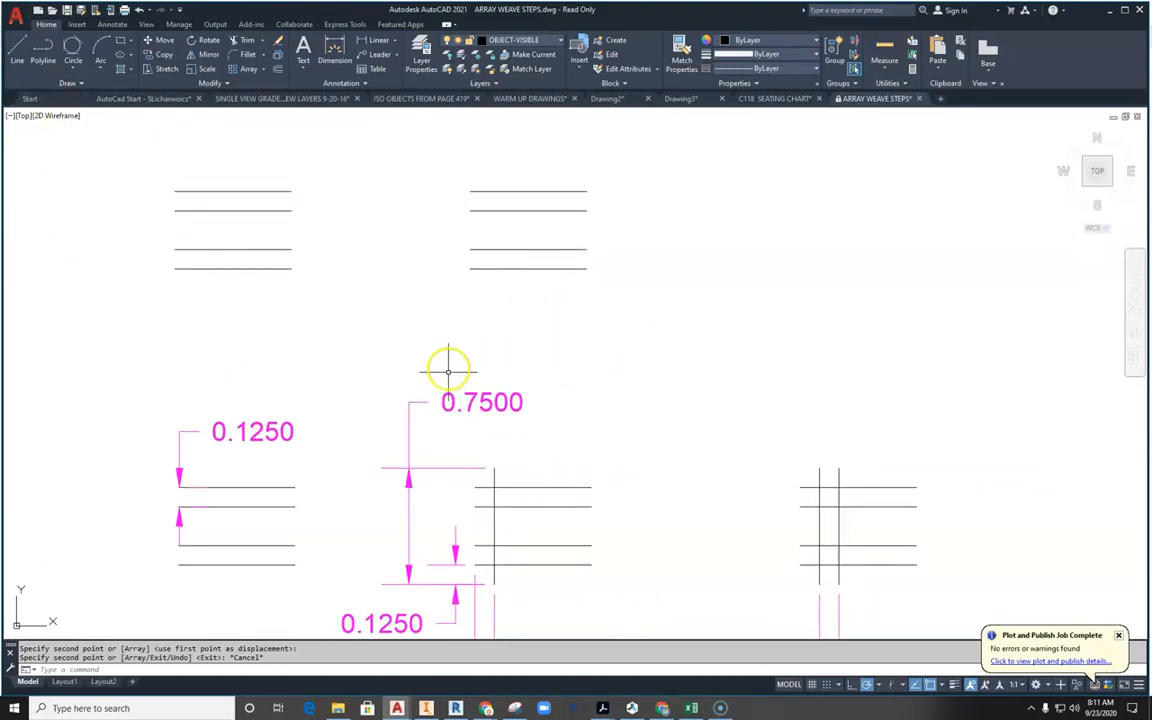
{"action": "middle_click_drag", "start_coordinate": [450, 368], "coordinate": [438, 322]}
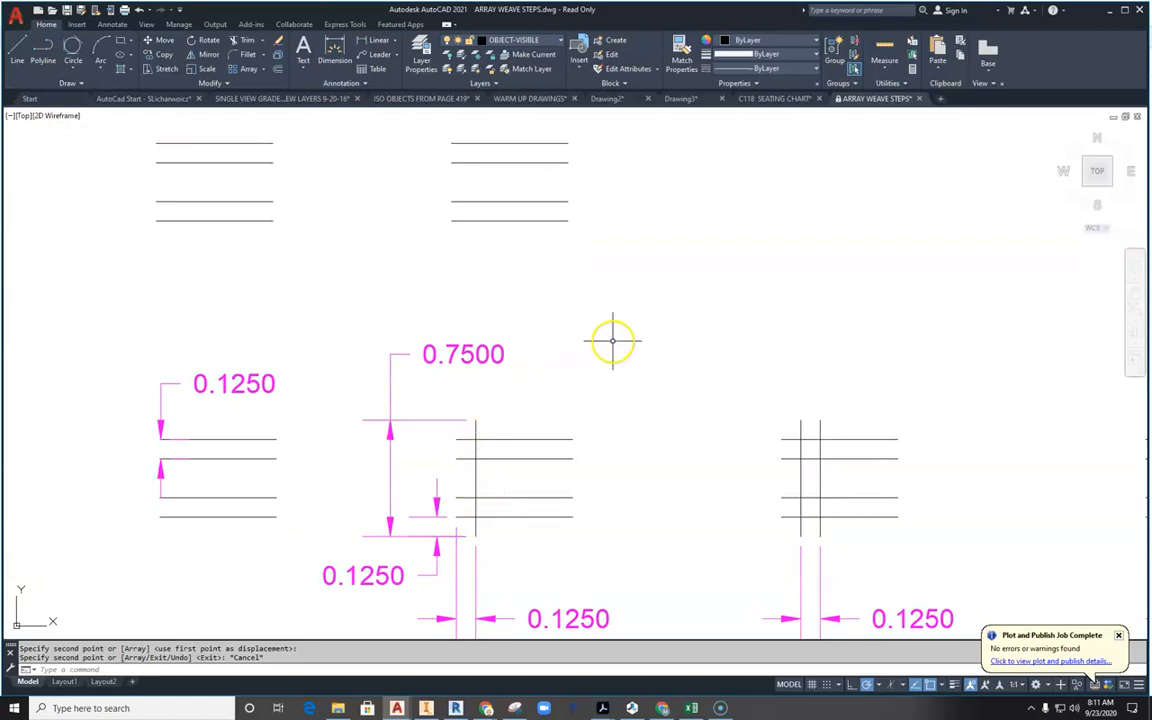
{"action": "middle_click_drag", "start_coordinate": [612, 322], "coordinate": [578, 346]}
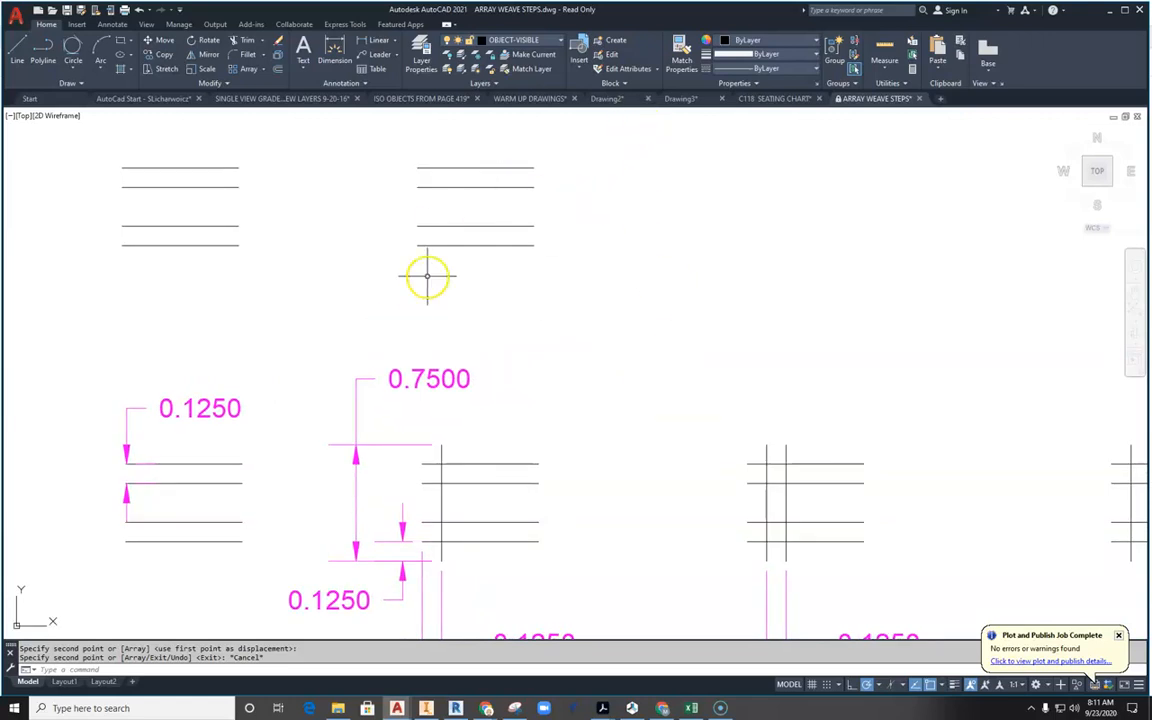
{"action": "left_click", "coordinate": [17, 50]}
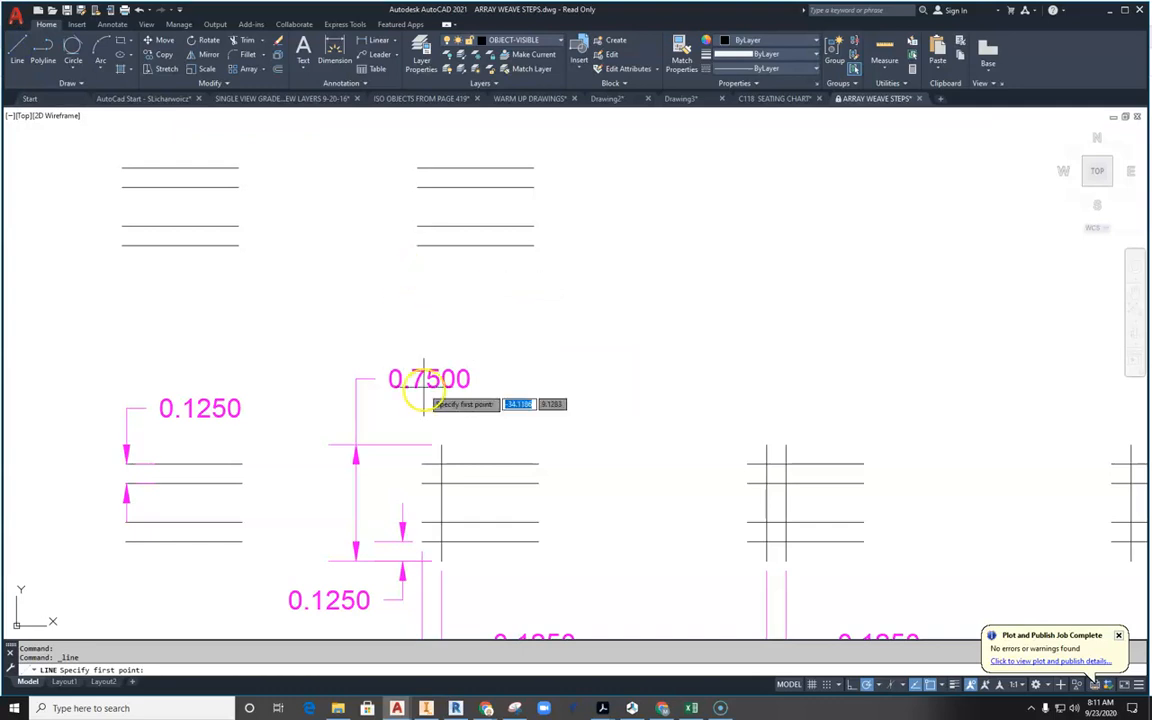
{"action": "left_click", "coordinate": [418, 168]}
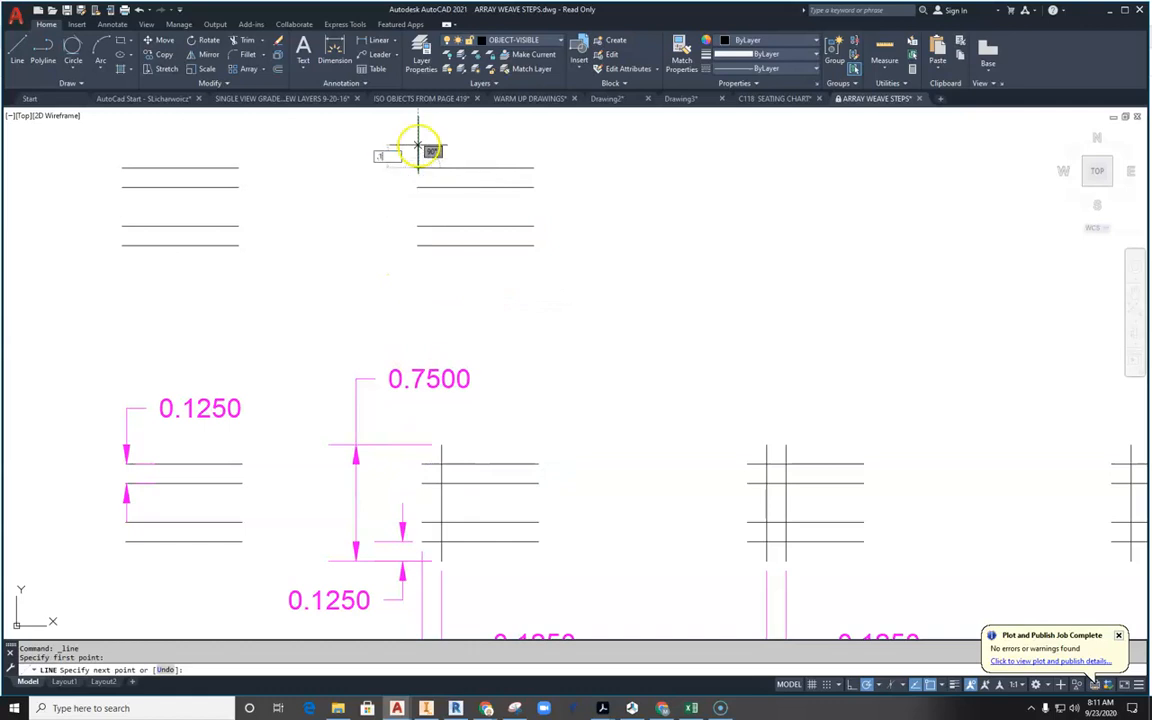
{"action": "key", "text": "Return"}
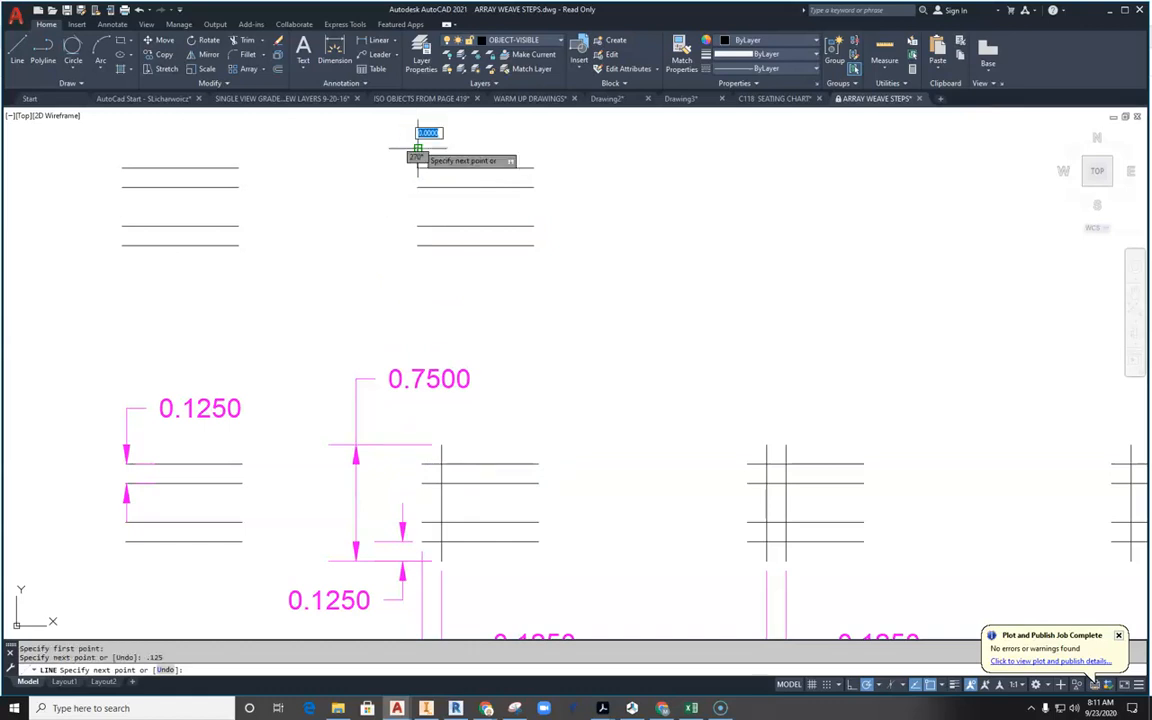
{"action": "scroll", "coordinate": [416, 150], "scroll_direction": "up", "scroll_amount": 2}
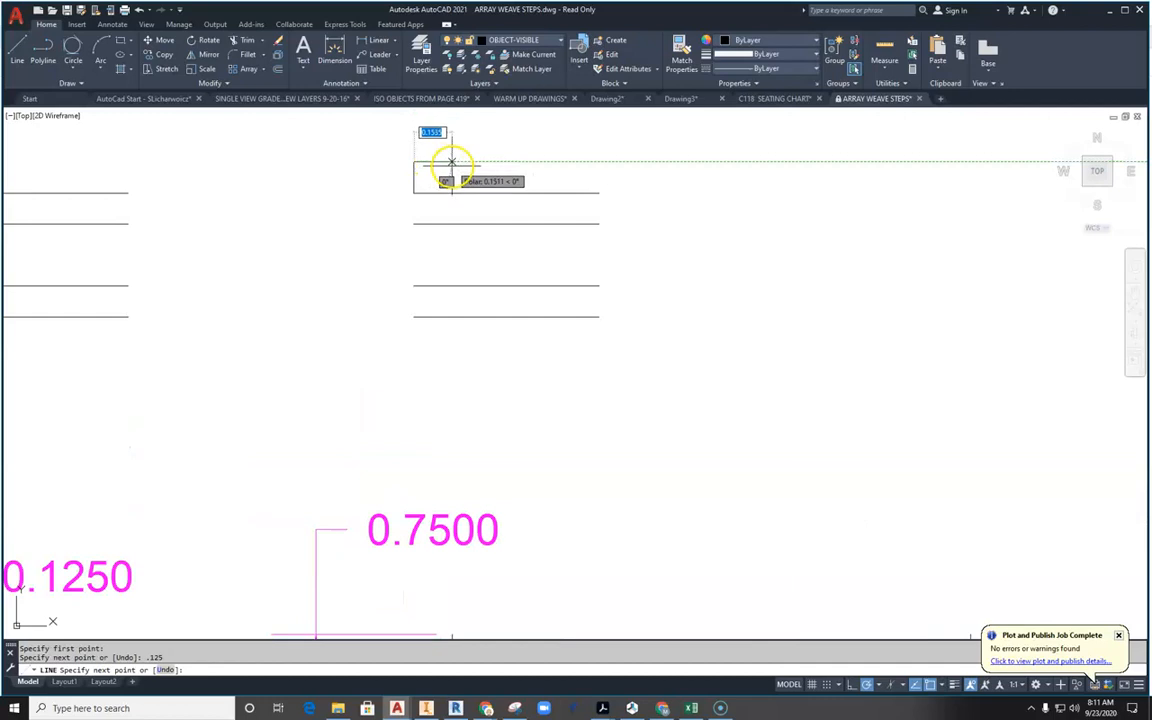
{"action": "key", "text": "Return"}
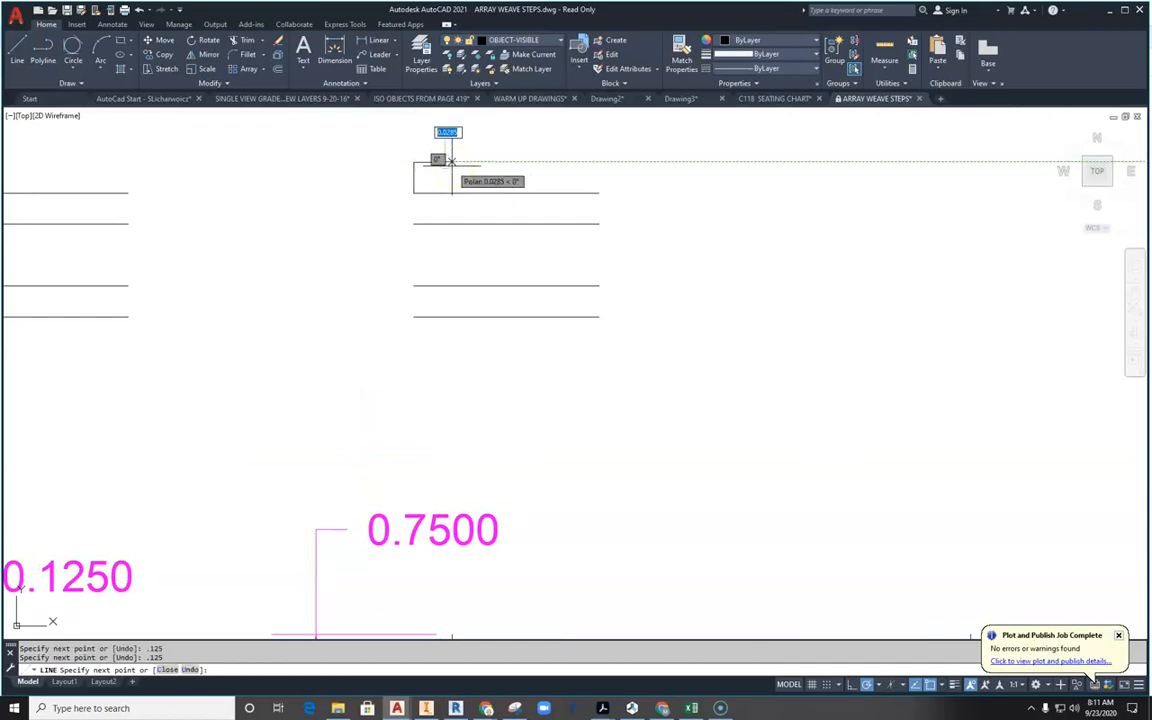
{"action": "key", "text": "Escape"}
Move the two short guide lines above step 5 to the DIM layer
{"action": "scroll", "coordinate": [419, 168], "scroll_direction": "up", "scroll_amount": 2}
{"action": "left_click_drag", "start_coordinate": [429, 136], "coordinate": [401, 176]}
{"action": "left_click", "coordinate": [529, 40]}
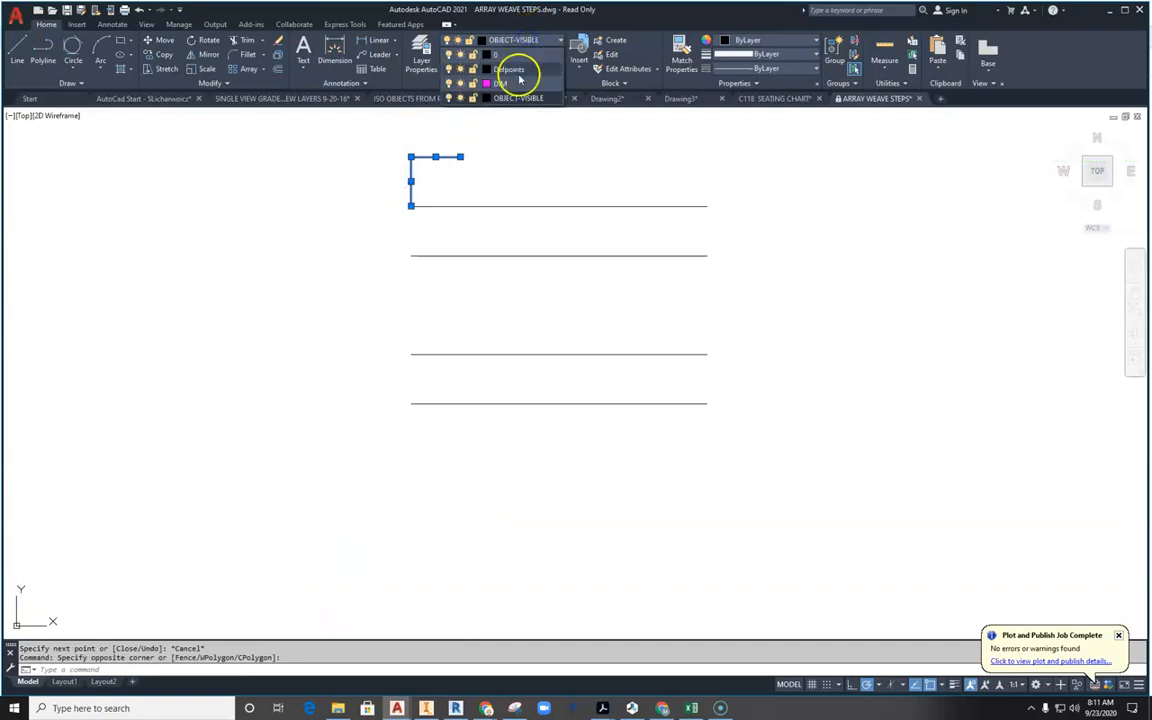
{"action": "left_click", "coordinate": [504, 87]}
{"action": "key", "text": "Escape"}
{"action": "key", "text": "Escape"}
{"action": "scroll", "coordinate": [481, 150], "scroll_direction": "down", "scroll_amount": 2}
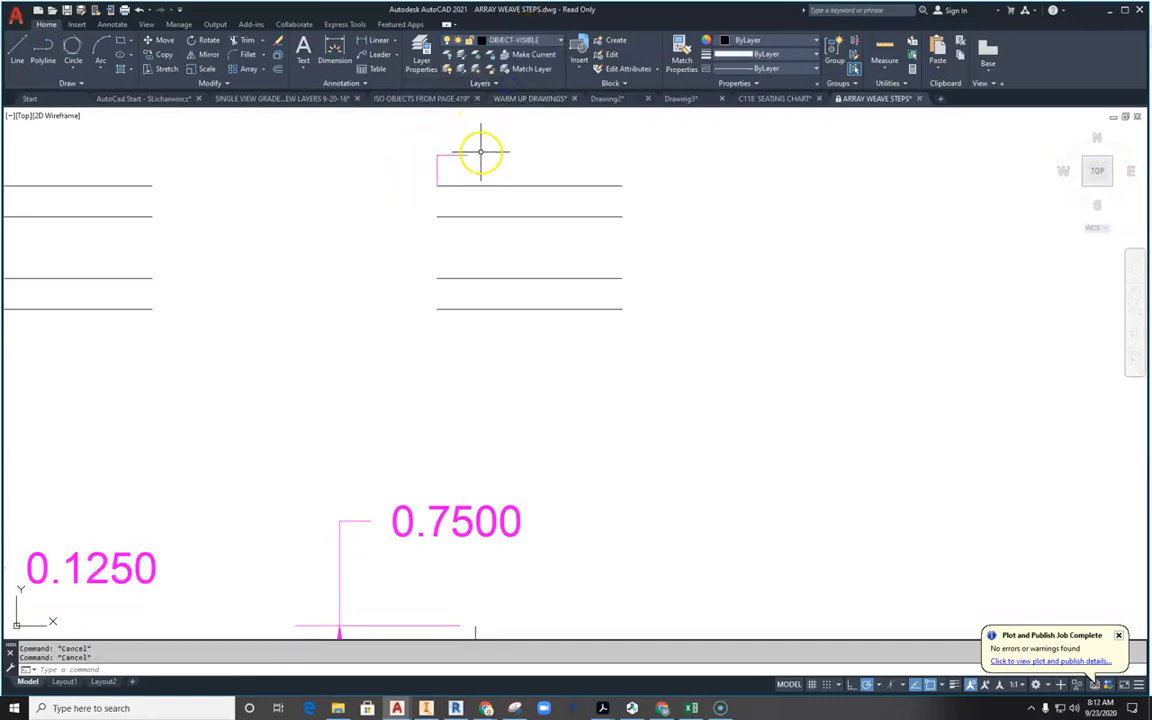
Draw a 0.75 line vertically downward from the right end of the horizontal guide line, crossing the four horizontal lines
{"action": "middle_click_drag", "start_coordinate": [498, 157], "coordinate": [454, 155]}
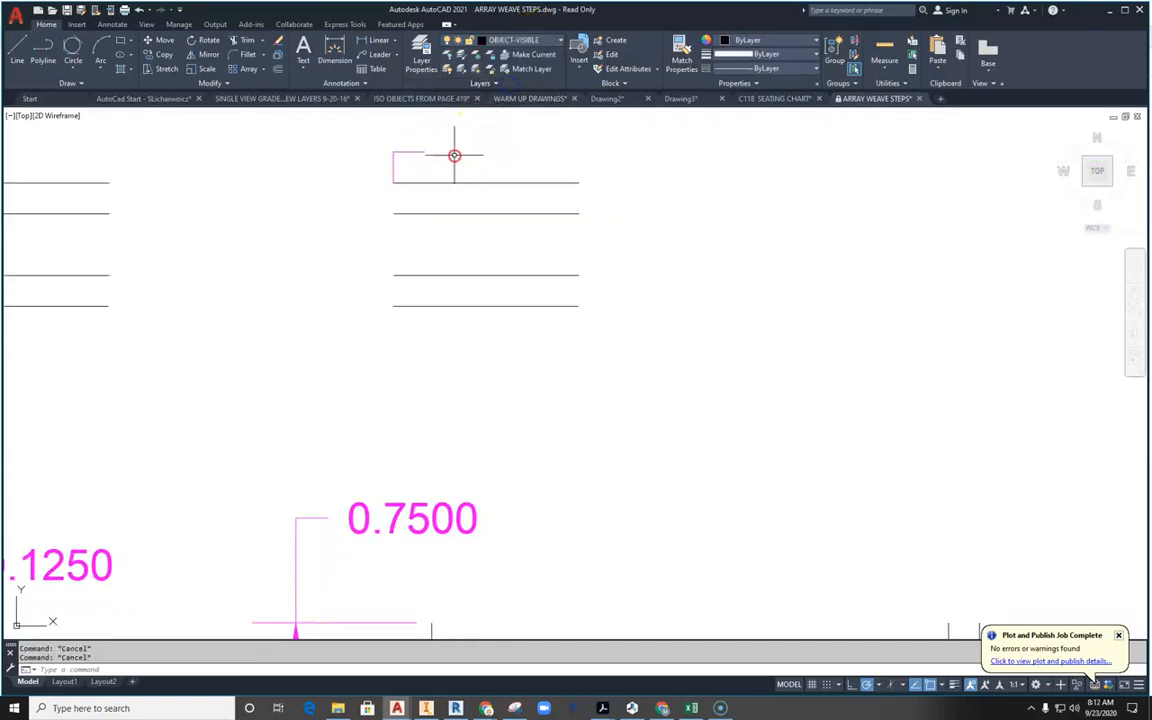
{"action": "left_click", "coordinate": [423, 152]}
{"action": "type", "text": ".75"}
{"action": "key", "text": "Return"}
{"action": "key", "text": "Escape"}
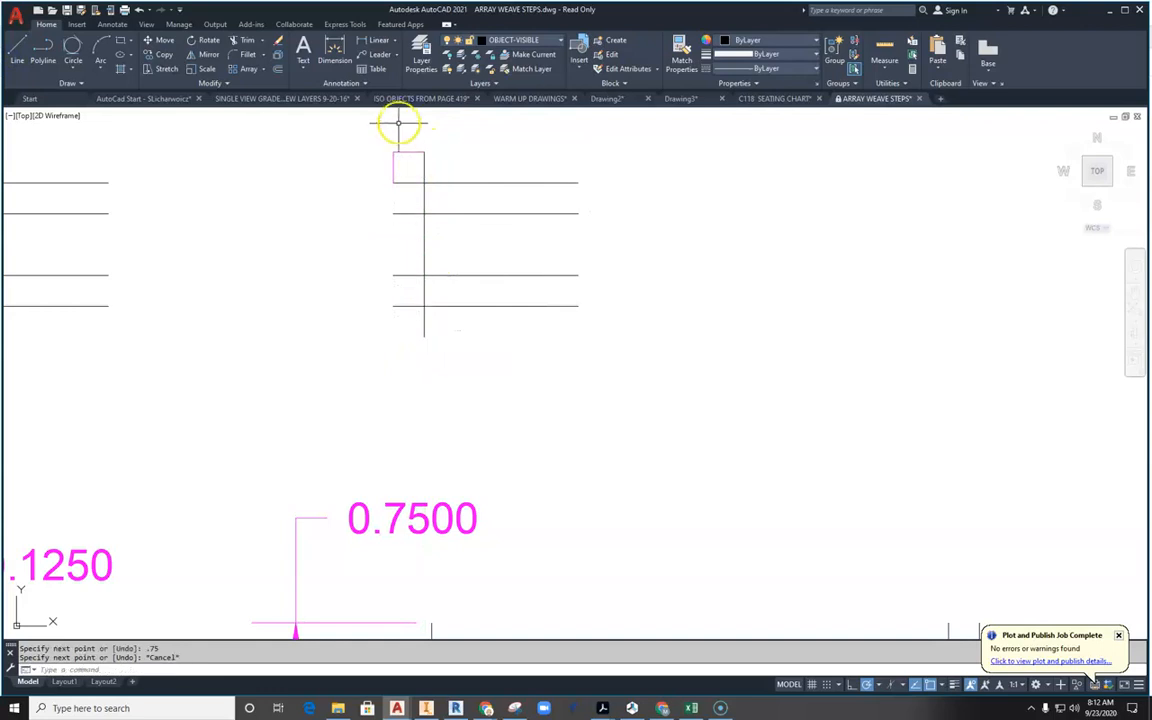
{"action": "left_click", "coordinate": [447, 358]}
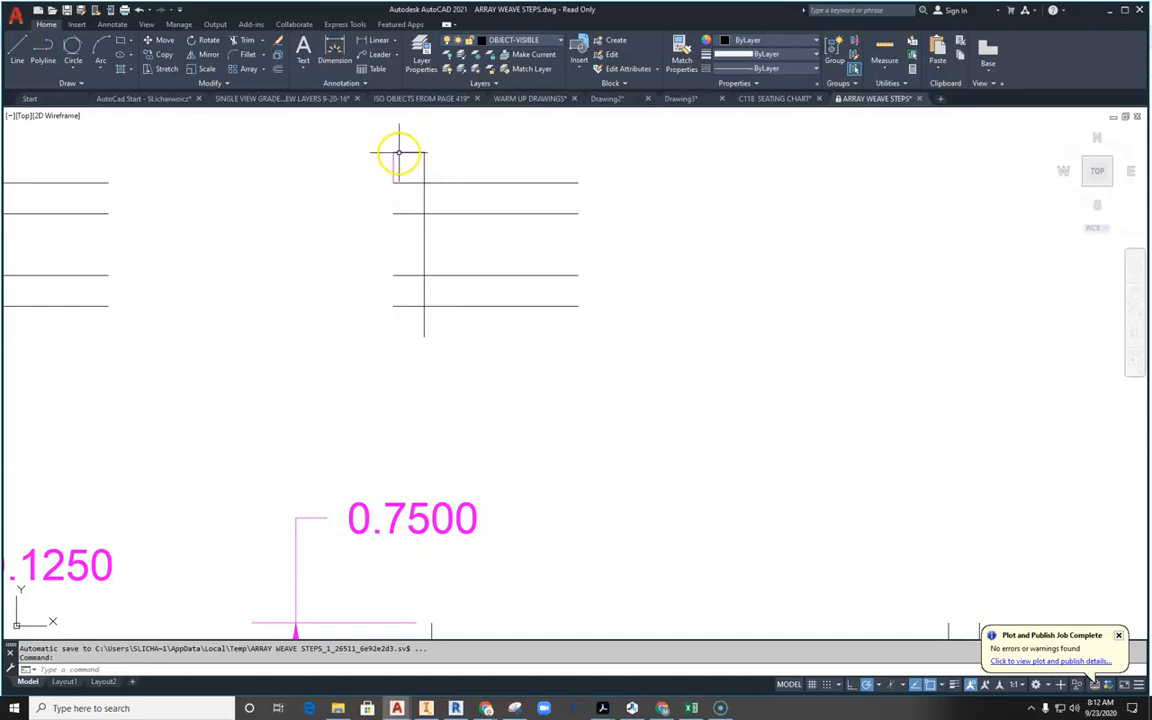
Erase the two magenta guide lines at the upper-left corner of the step 5 line set
{"action": "scroll", "coordinate": [457, 280], "scroll_direction": "down", "scroll_amount": 2}
{"action": "mouse_move", "coordinate": [509, 368]}
{"action": "middle_mouse_down"}
{"action": "mouse_move", "coordinate": [478, 317]}
{"action": "mouse_move", "coordinate": [442, 406]}
{"action": "middle_mouse_up"}
{"action": "scroll", "coordinate": [375, 221], "scroll_direction": "up", "scroll_amount": 5}
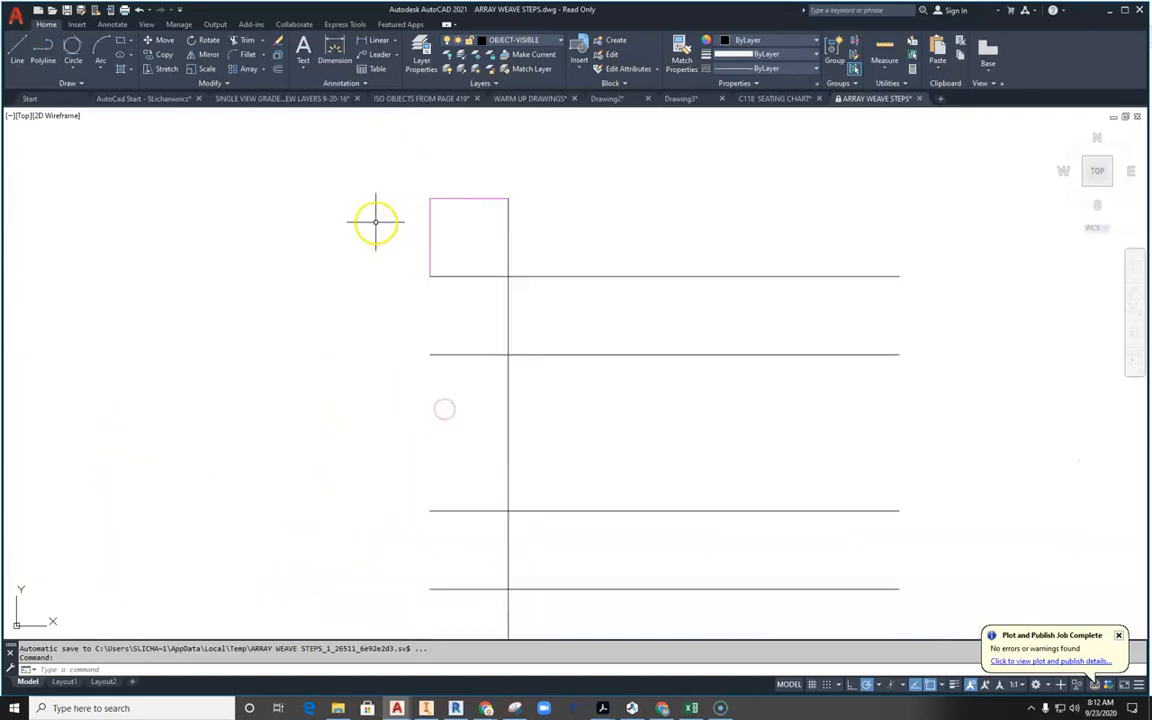
{"action": "left_click", "coordinate": [452, 178]}
{"action": "left_click", "coordinate": [438, 215]}
{"action": "left_click", "coordinate": [456, 183]}
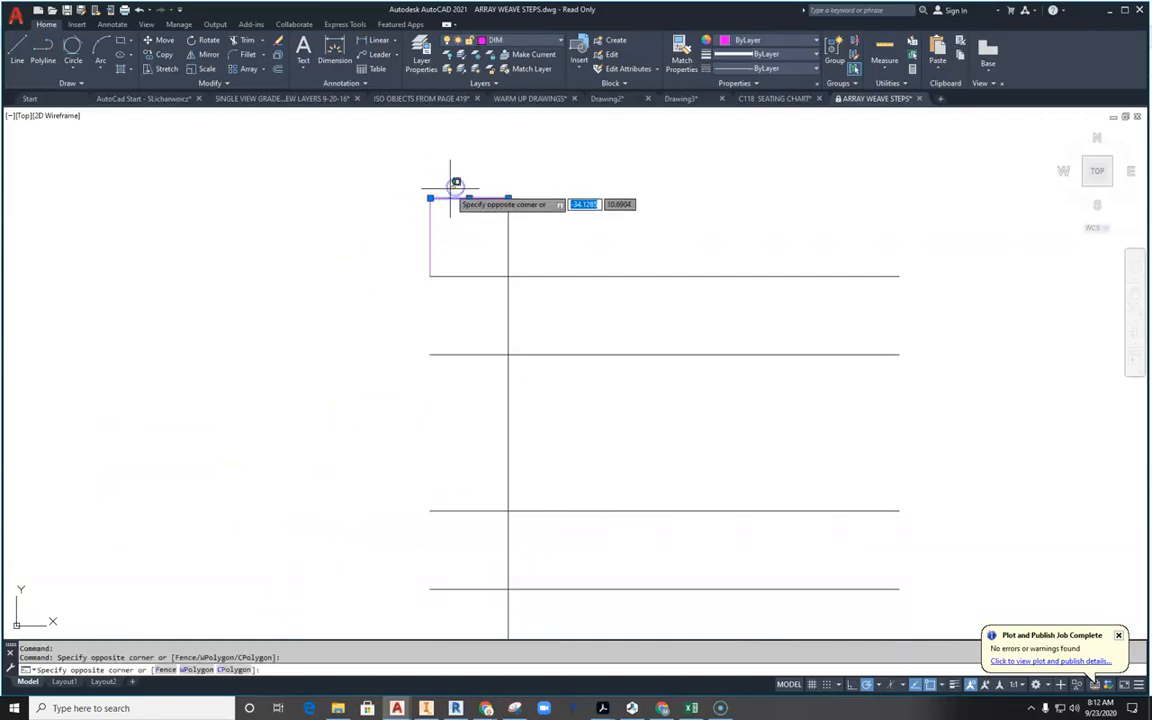
{"action": "key", "text": "Escape"}
{"action": "left_click", "coordinate": [457, 183]}
{"action": "left_click", "coordinate": [415, 220]}
{"action": "key", "text": "Delete"}
{"action": "scroll", "coordinate": [442, 188], "scroll_direction": "down", "scroll_amount": 3}
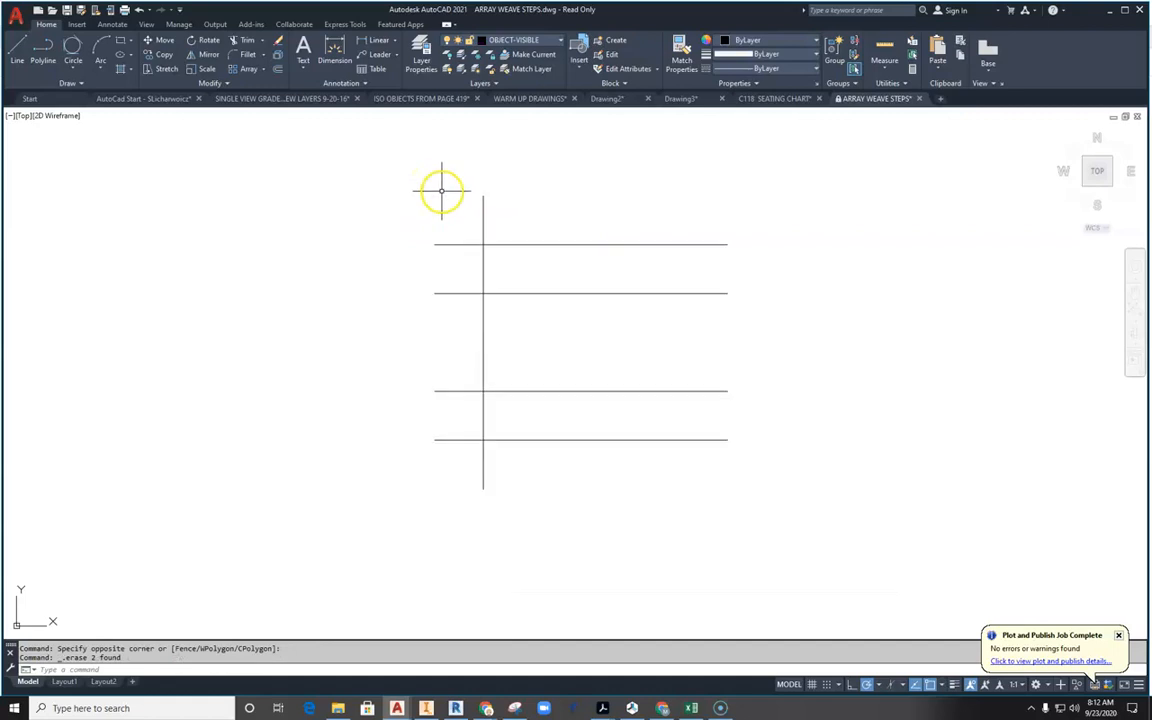
Copy the four horizontal lines and the vertical line above step 5 straight across to above the step 6 example
{"action": "scroll", "coordinate": [483, 340], "scroll_direction": "down", "scroll_amount": 4}
{"action": "middle_click_drag", "start_coordinate": [561, 455], "coordinate": [517, 342]}
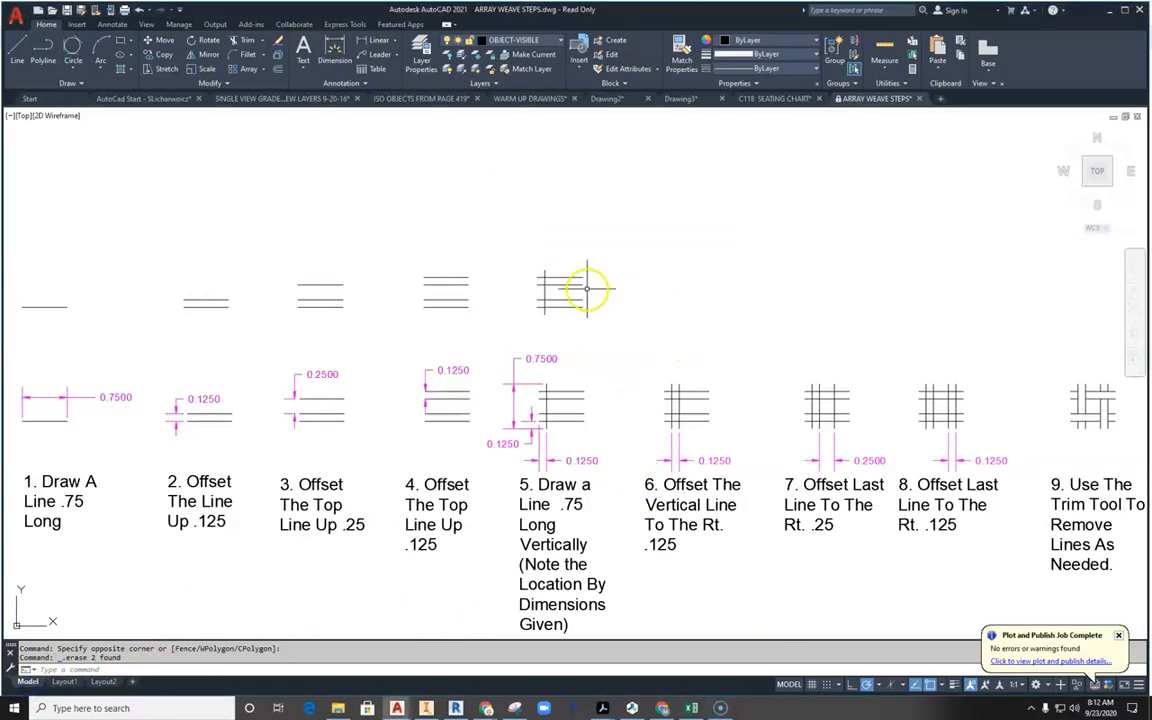
{"action": "middle_click_drag", "start_coordinate": [587, 289], "coordinate": [462, 314]}
{"action": "left_click", "coordinate": [463, 288]}
{"action": "left_click", "coordinate": [380, 238]}
{"action": "left_click", "coordinate": [159, 54]}
{"action": "left_click", "coordinate": [449, 323]}
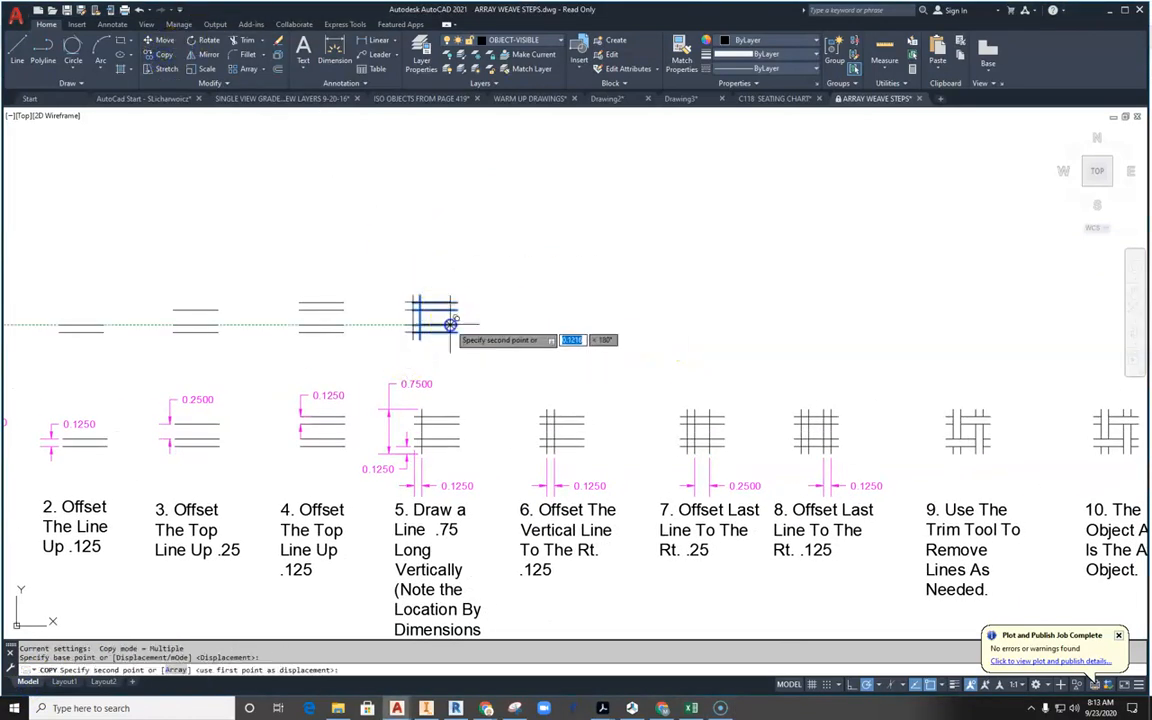
{"action": "left_click", "coordinate": [575, 320]}
{"action": "key", "text": "Escape"}
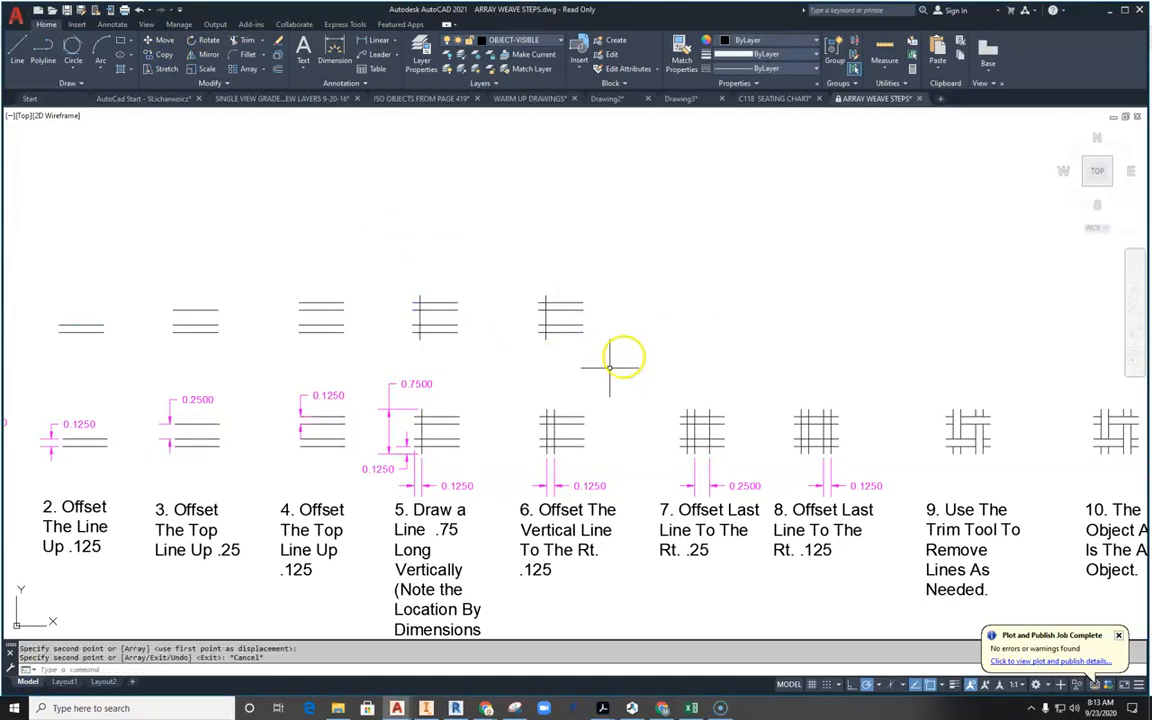
Offset the vertical line of the set above step 6 to the right by 0.125
{"action": "scroll", "coordinate": [553, 476], "scroll_direction": "up", "scroll_amount": 4}
{"action": "scroll", "coordinate": [650, 540], "scroll_direction": "down", "scroll_amount": 2}
{"action": "scroll", "coordinate": [607, 419], "scroll_direction": "down", "scroll_amount": 1}
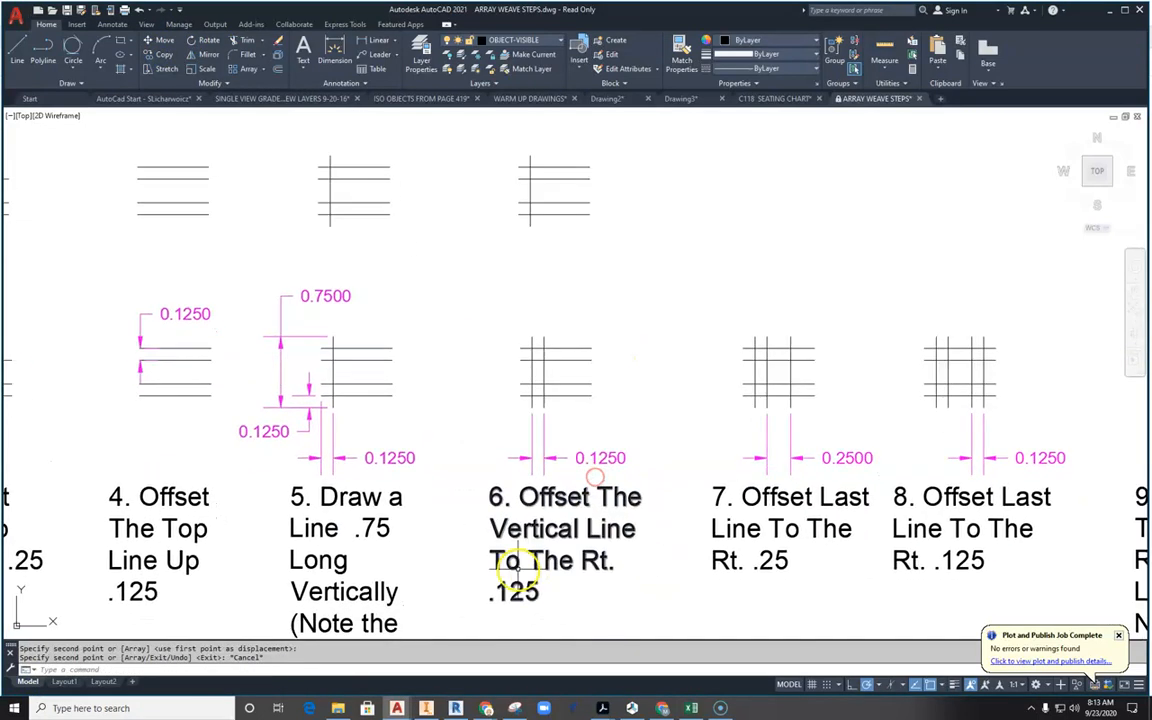
{"action": "scroll", "coordinate": [519, 352], "scroll_direction": "up", "scroll_amount": 5}
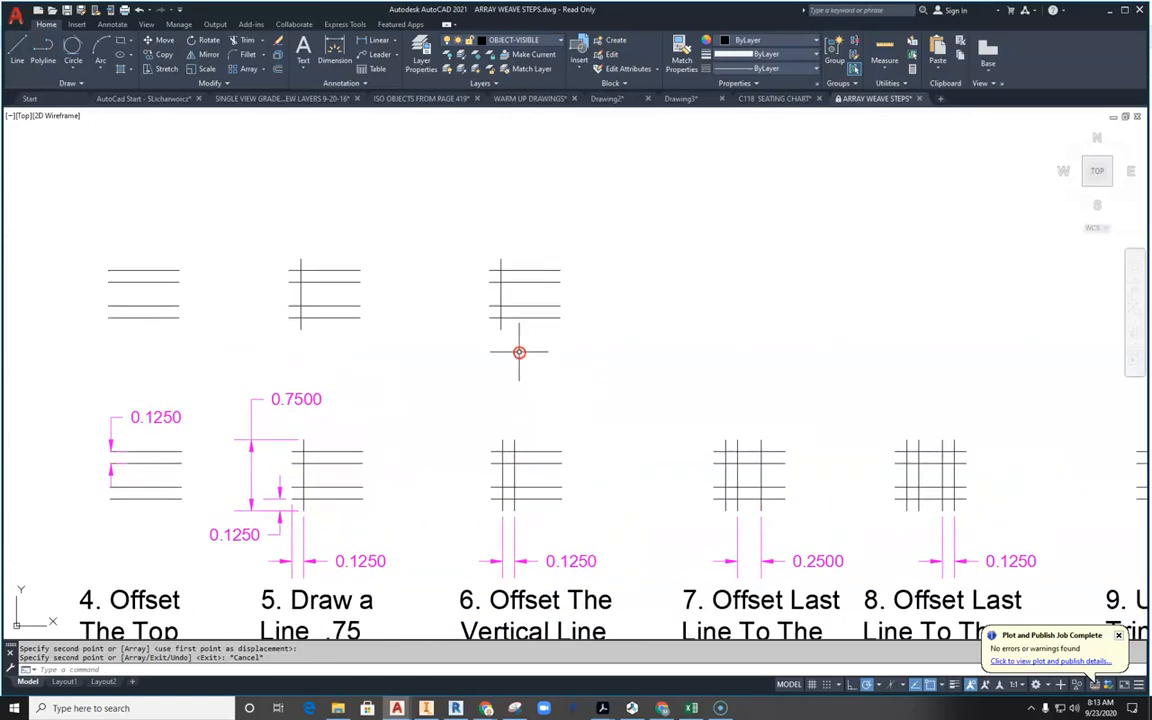
{"action": "left_click", "coordinate": [277, 69]}
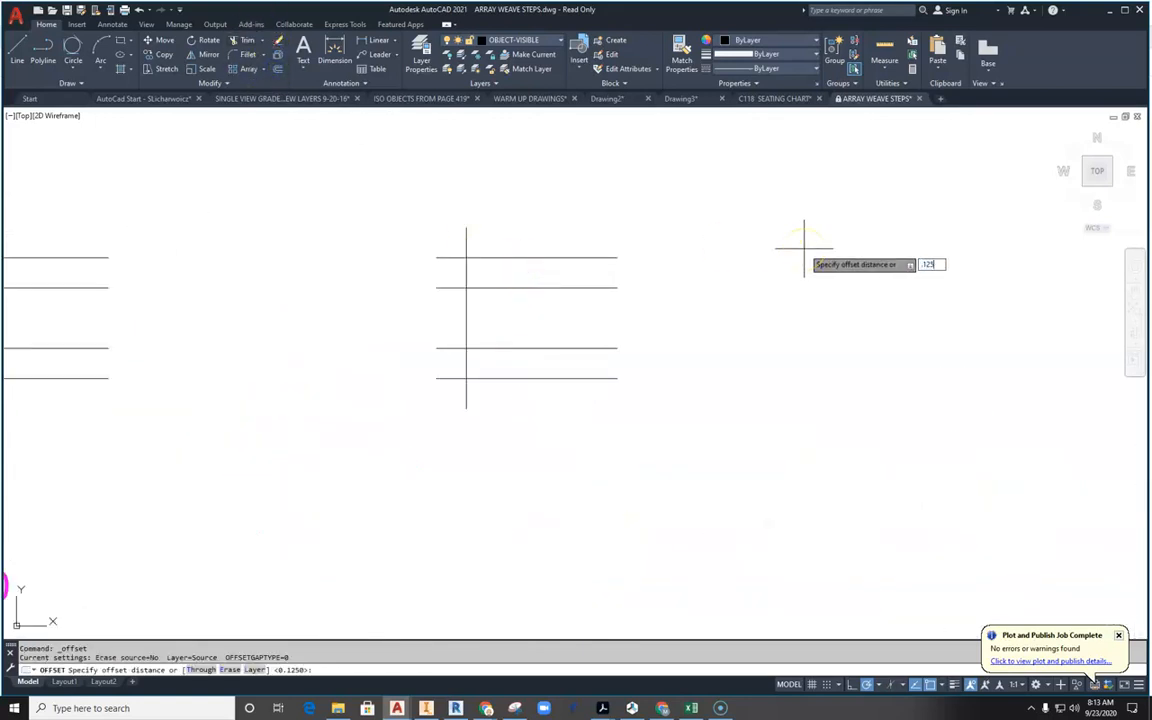
{"action": "type", "text": ".125"}
{"action": "key", "text": "Return"}
{"action": "left_click", "coordinate": [465, 326]}
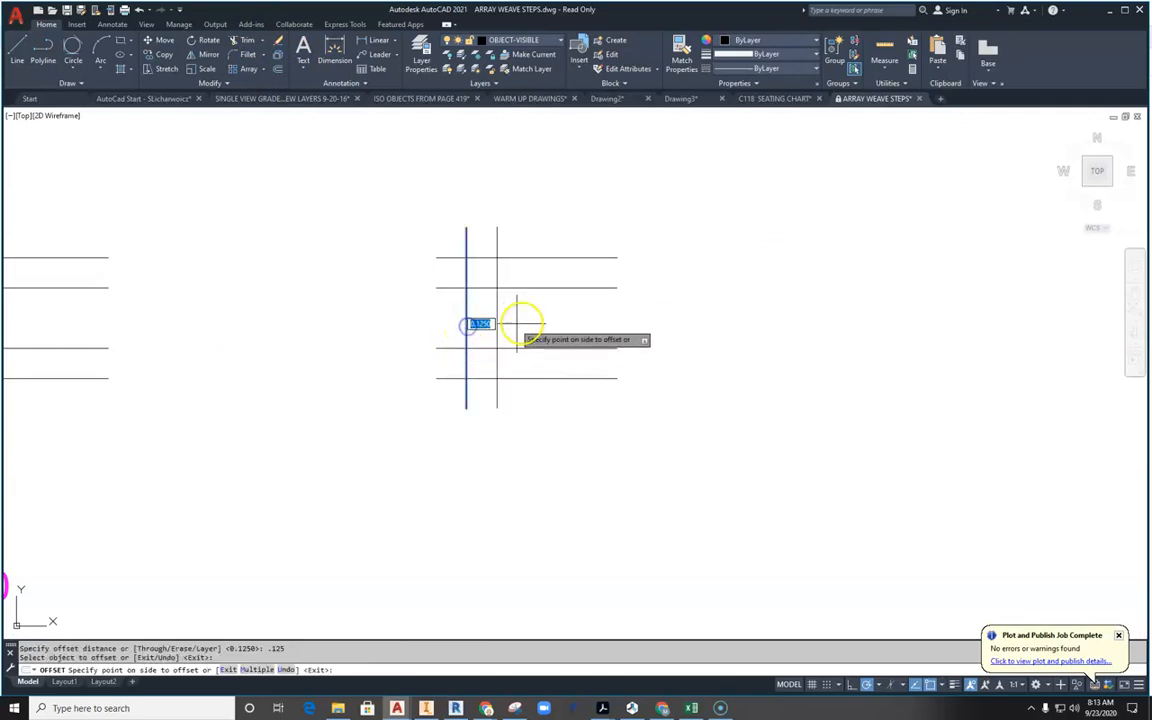
{"action": "left_click", "coordinate": [675, 347]}
{"action": "key", "text": "Escape"}
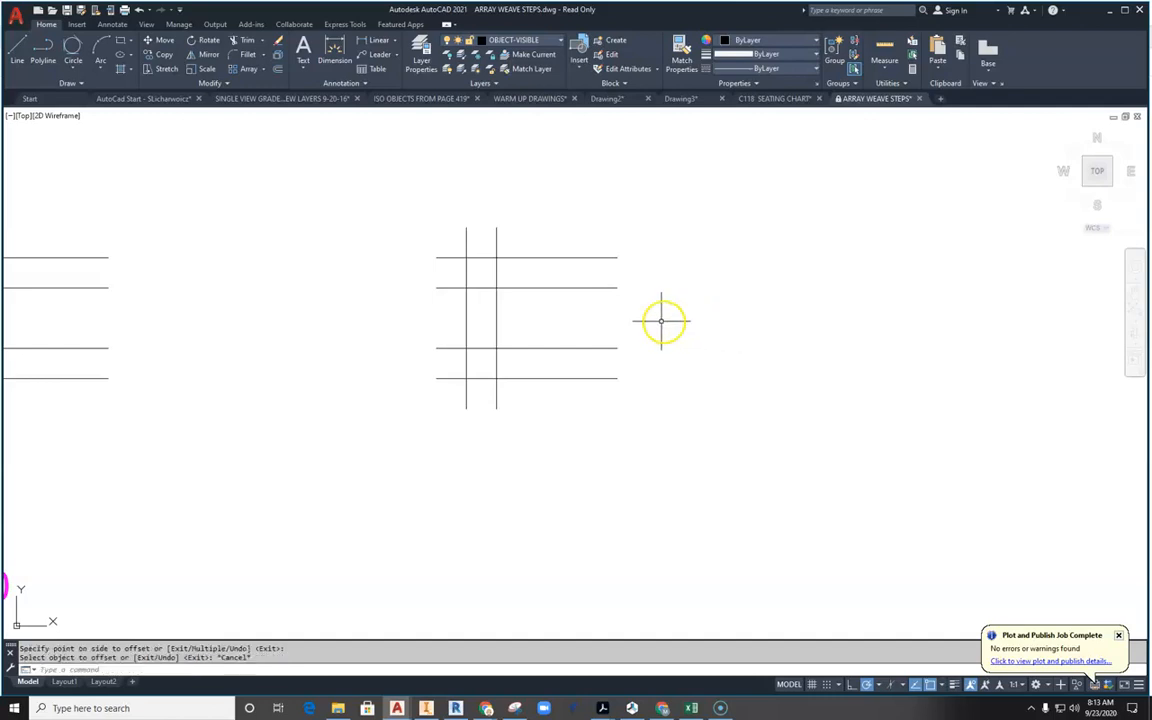
{"action": "scroll", "coordinate": [470, 260], "scroll_direction": "down", "scroll_amount": 3}
{"action": "scroll", "coordinate": [540, 410], "scroll_direction": "down", "scroll_amount": 2}
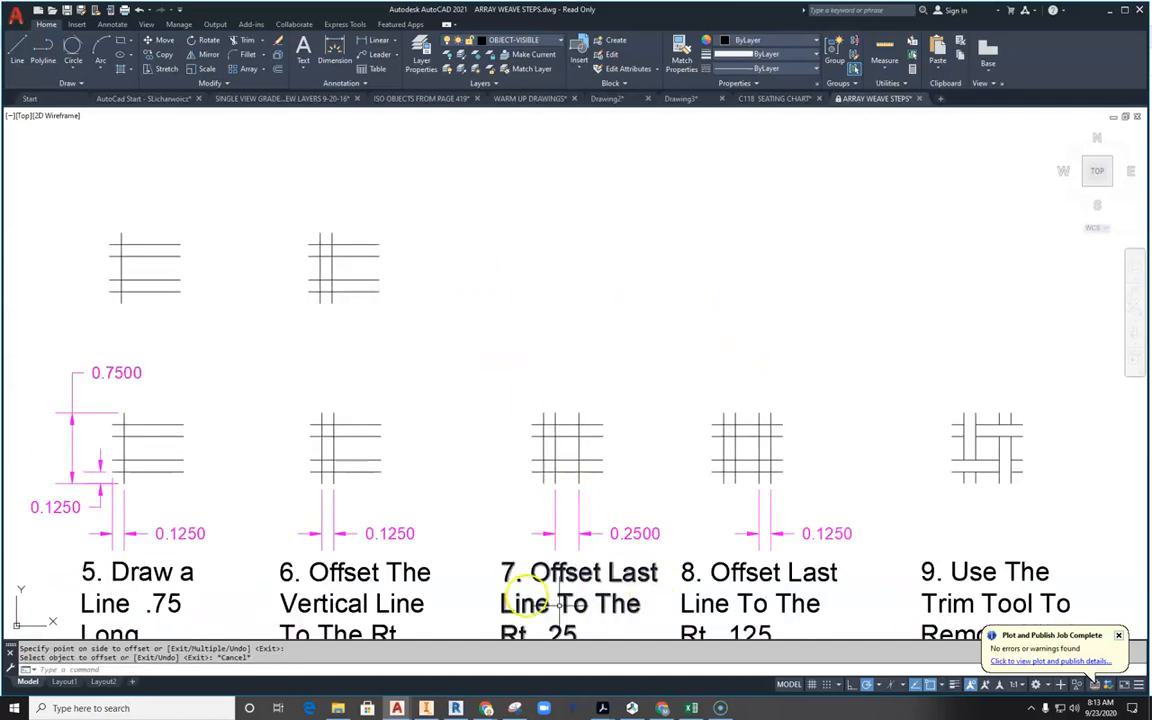
Copy the line set above the step 6 example straight across to above the step 7 example
{"action": "middle_click_drag", "start_coordinate": [527, 591], "coordinate": [555, 504]}
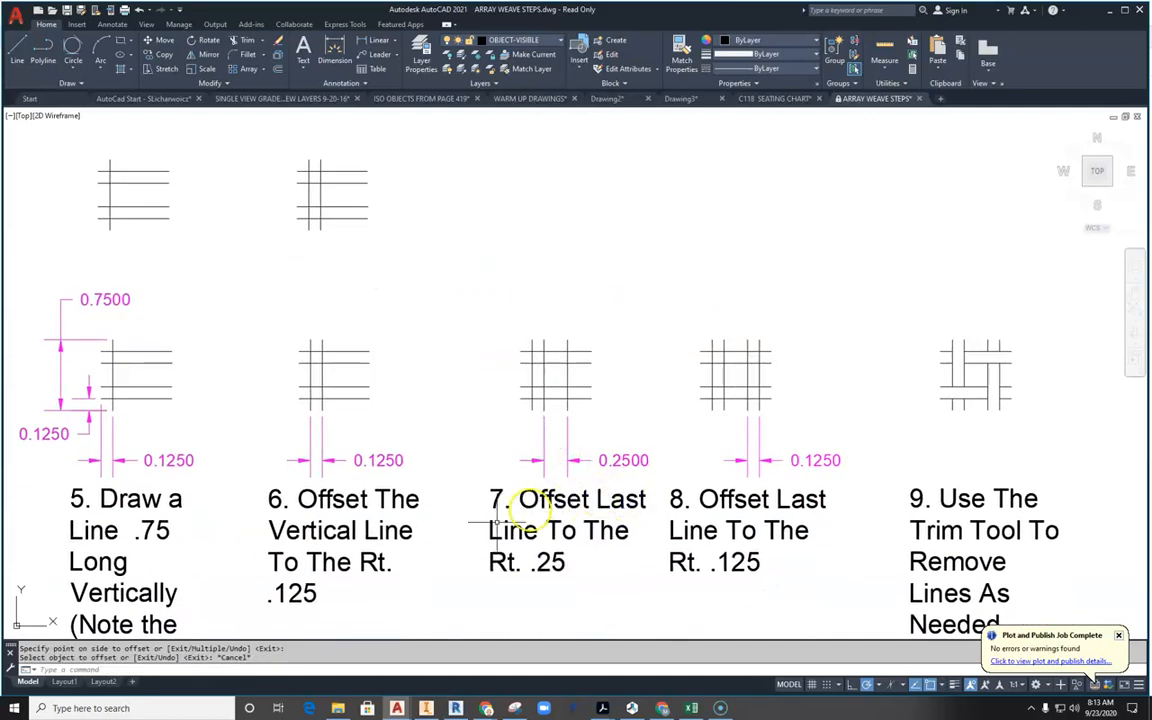
{"action": "middle_click_drag", "start_coordinate": [364, 255], "coordinate": [370, 347]}
{"action": "left_click", "coordinate": [393, 231]}
{"action": "left_click", "coordinate": [269, 368]}
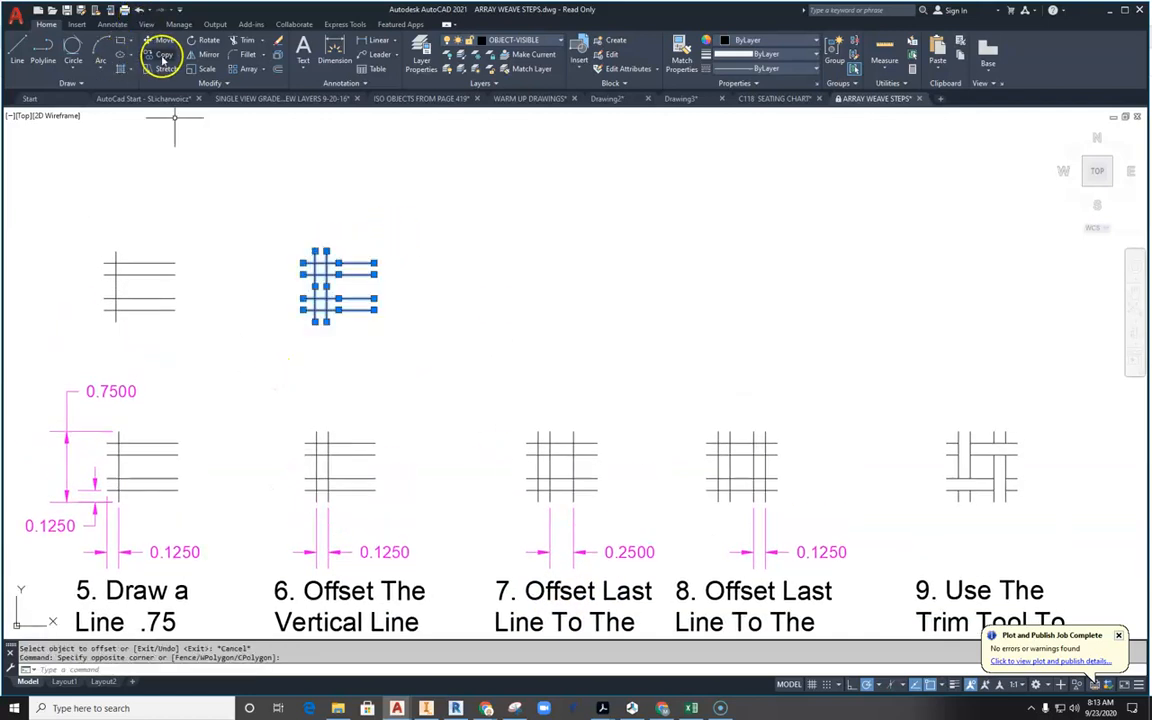
{"action": "left_click", "coordinate": [162, 55]}
{"action": "left_click", "coordinate": [327, 287]}
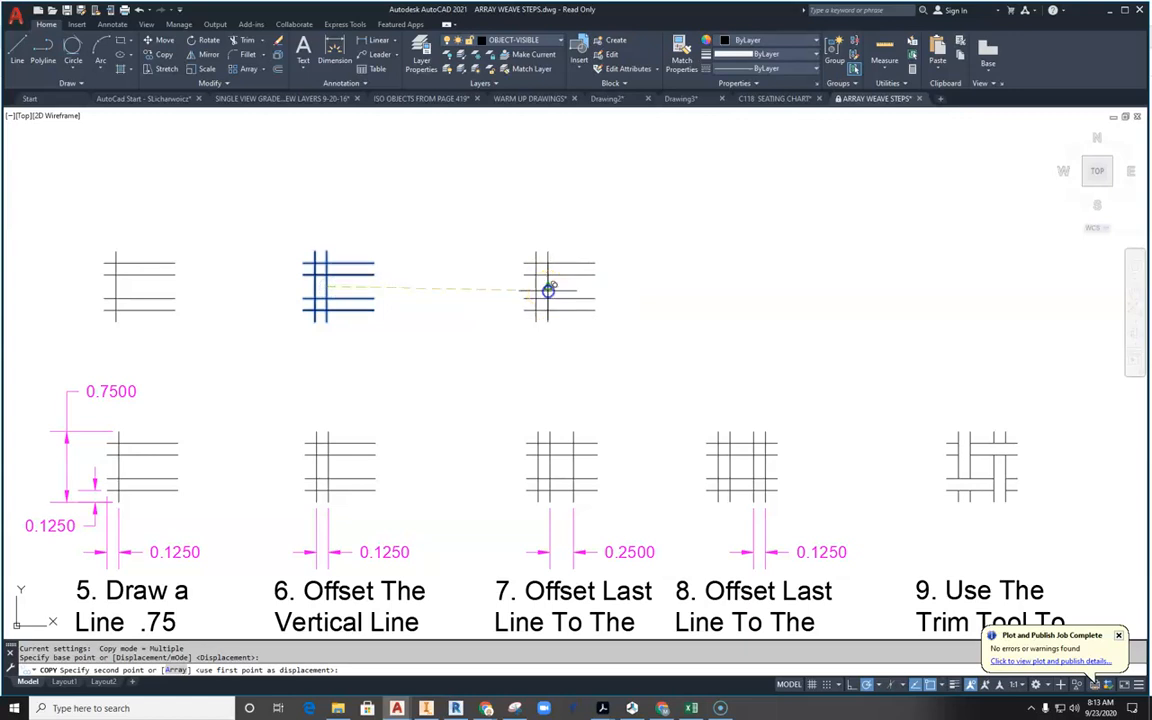
{"action": "left_click", "coordinate": [549, 287]}
Offset the rightmost vertical line of the set above step 7 to the right by 0.25
{"action": "left_click", "coordinate": [278, 68]}
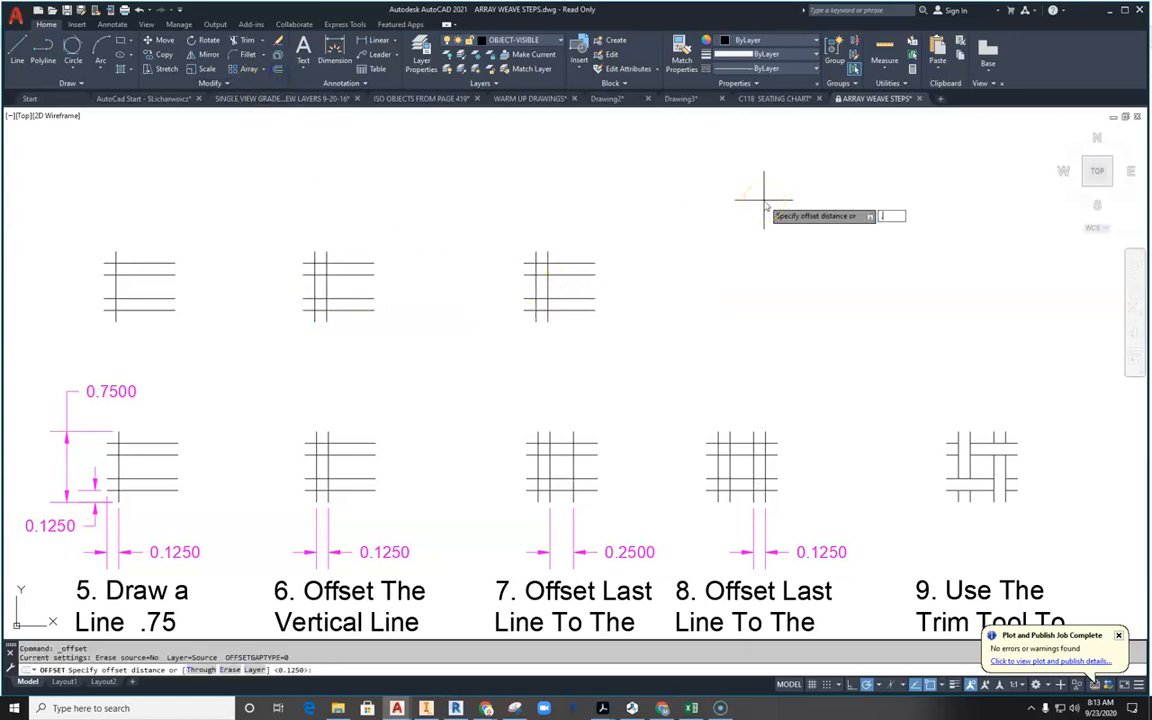
{"action": "type", "text": ".25"}
{"action": "key", "text": "Return"}
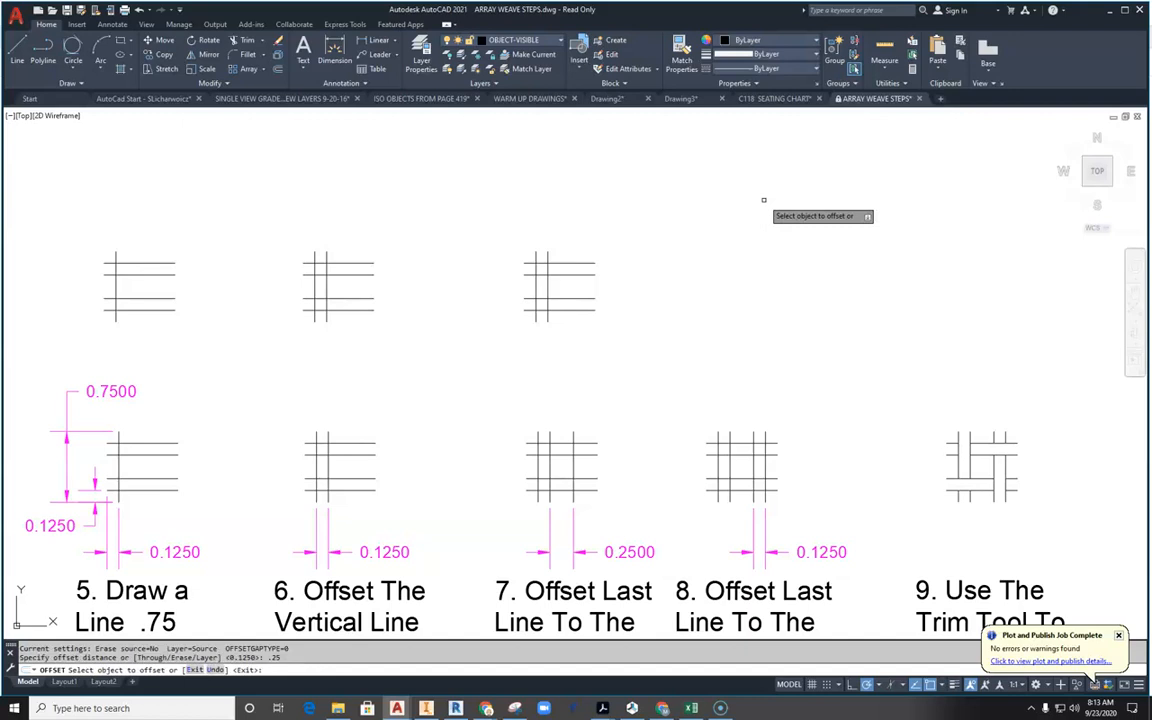
{"action": "left_click", "coordinate": [548, 287]}
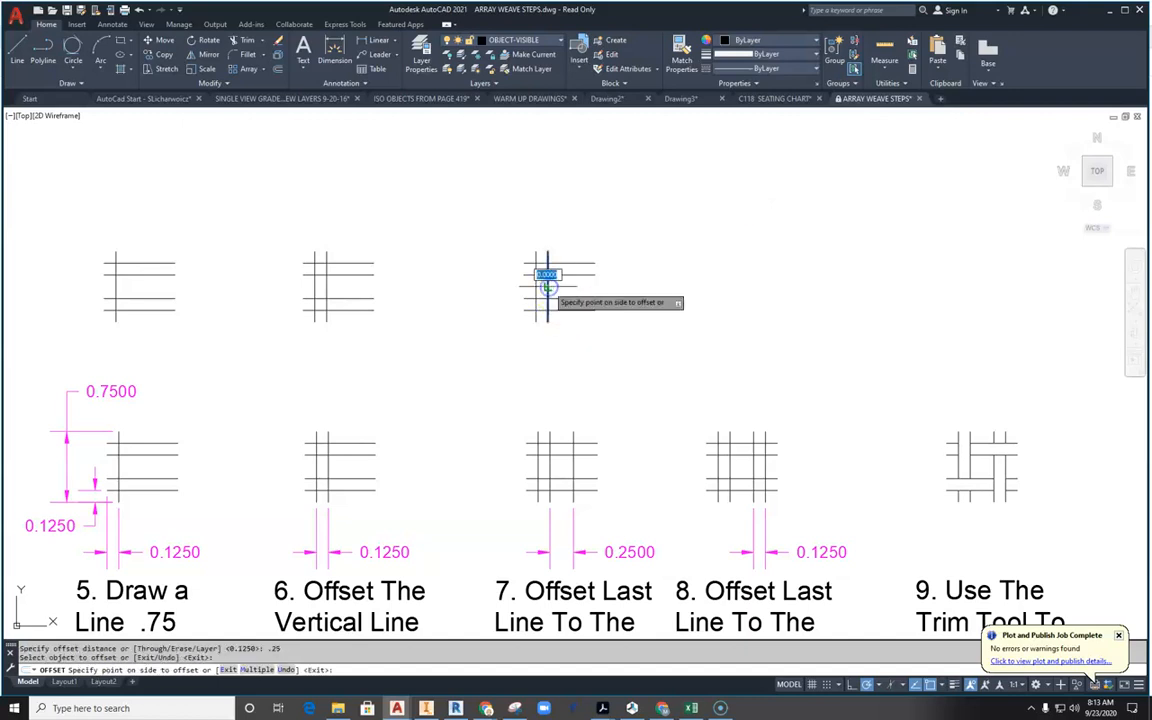
{"action": "left_click", "coordinate": [662, 289]}
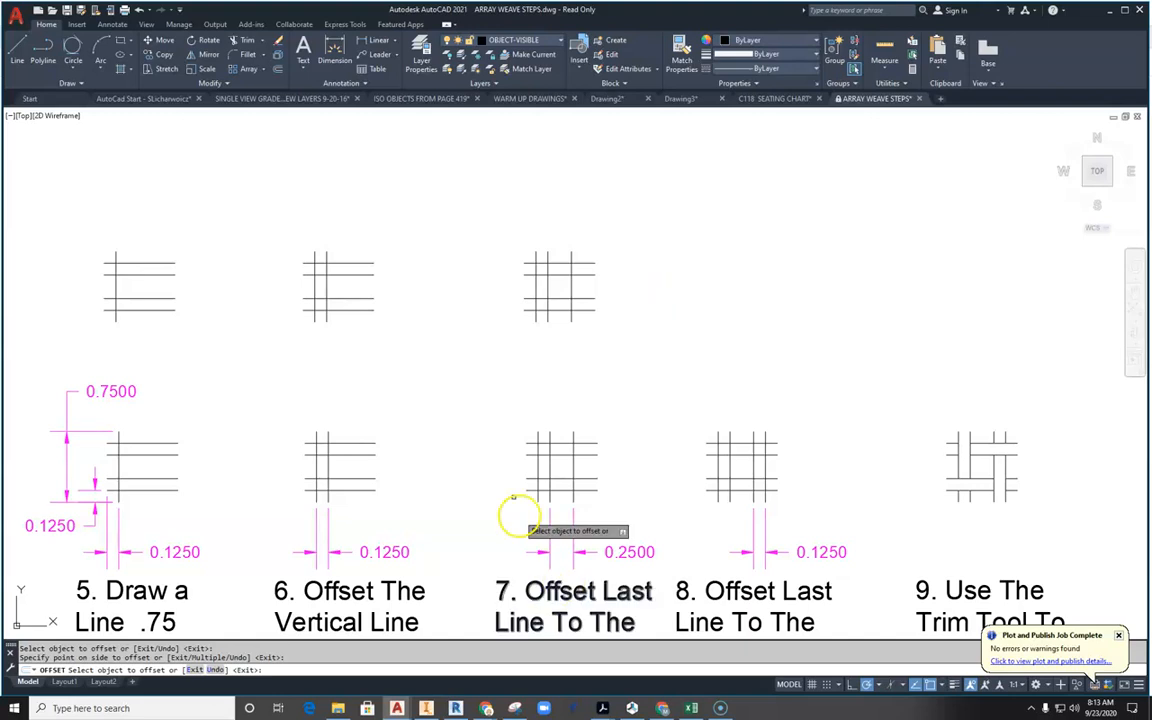
{"action": "key", "text": "Escape"}
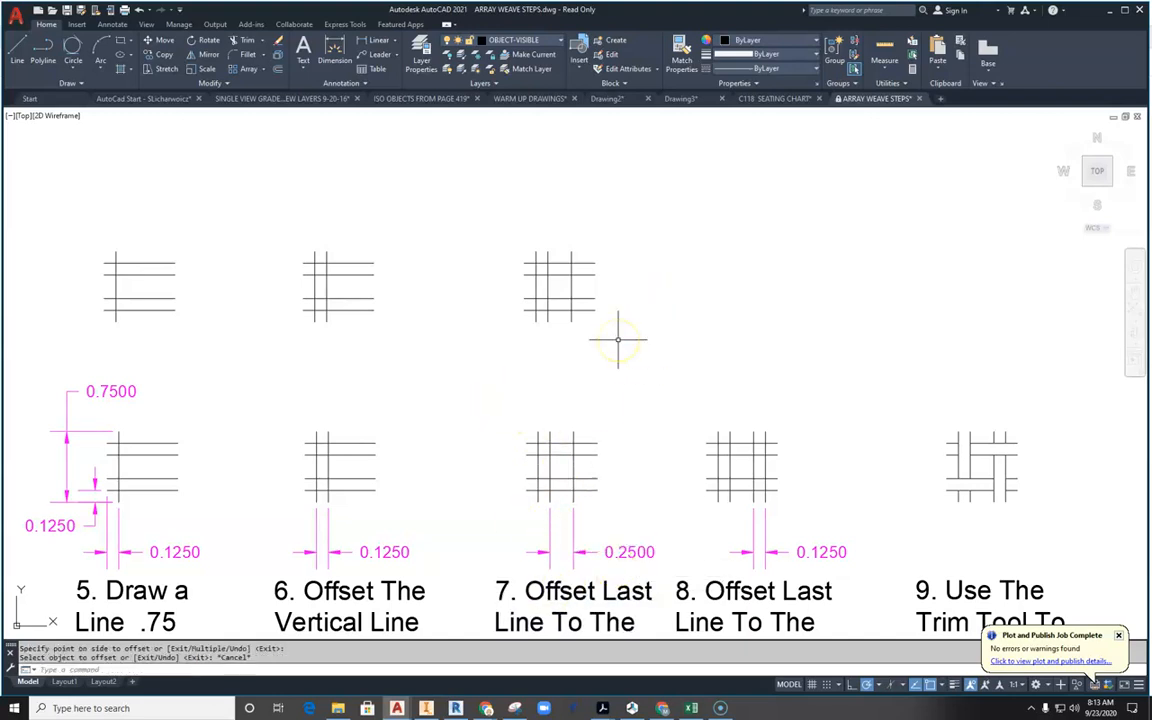
Copy the line set above the step 7 example horizontally to above the step 8 example
{"action": "middle_click_drag", "start_coordinate": [646, 342], "coordinate": [391, 334]}
{"action": "left_click", "coordinate": [388, 205]}
{"action": "left_click", "coordinate": [246, 357]}
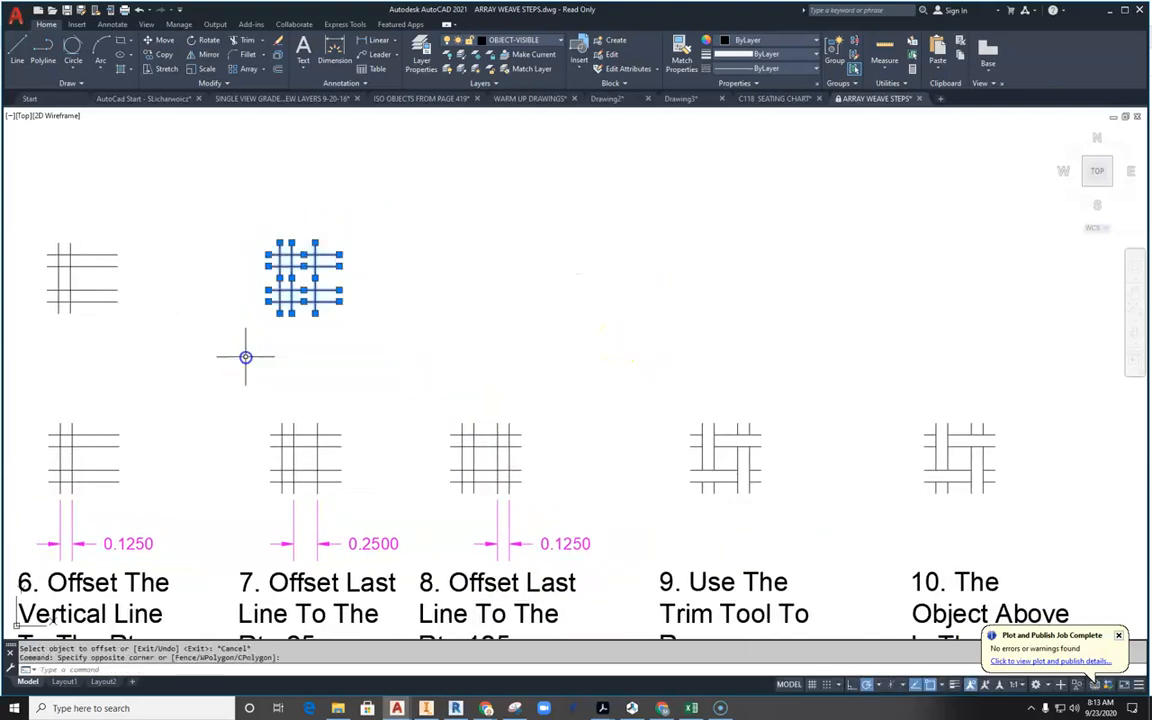
{"action": "left_click", "coordinate": [160, 56]}
{"action": "left_click", "coordinate": [303, 290]}
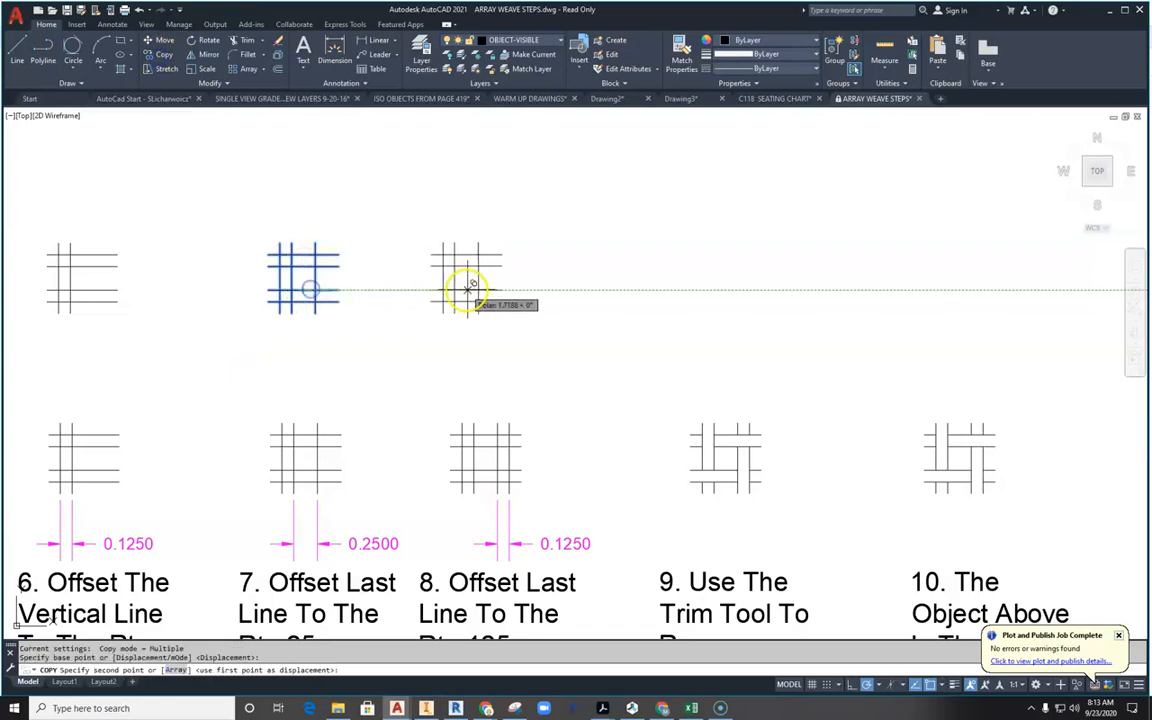
{"action": "left_click", "coordinate": [490, 290]}
{"action": "key", "text": "Escape"}
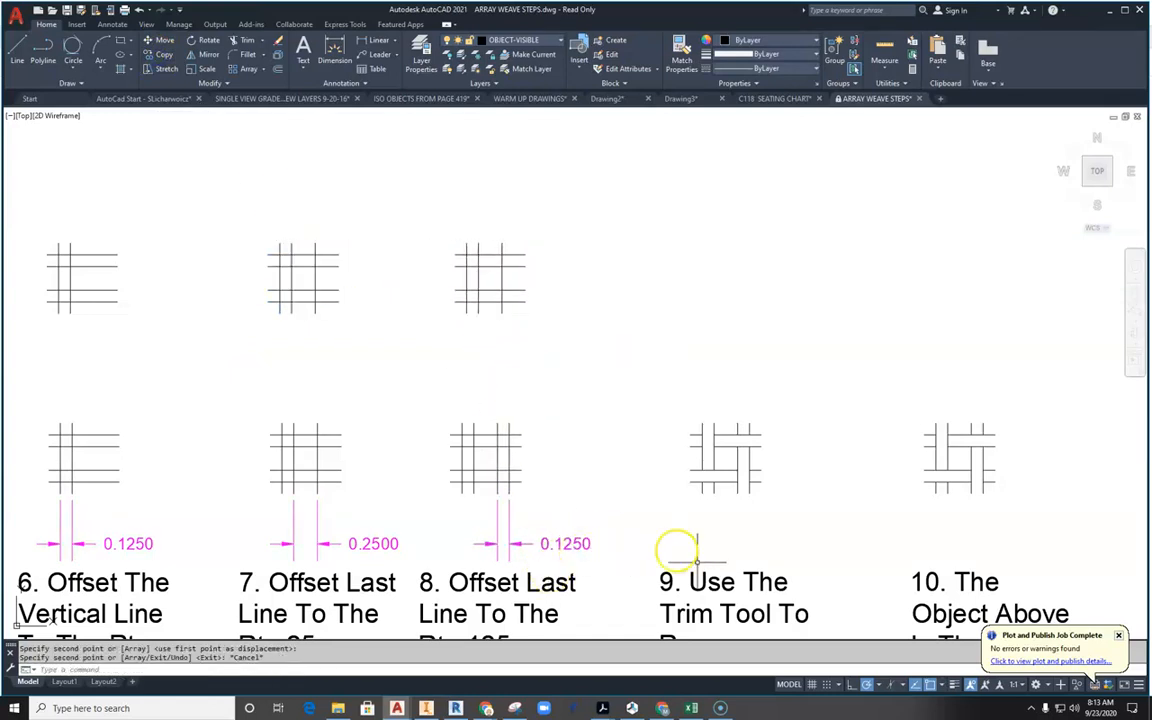
Offset the rightmost vertical line of the set above step 8 to the right by 0.125
{"action": "left_click", "coordinate": [279, 71]}
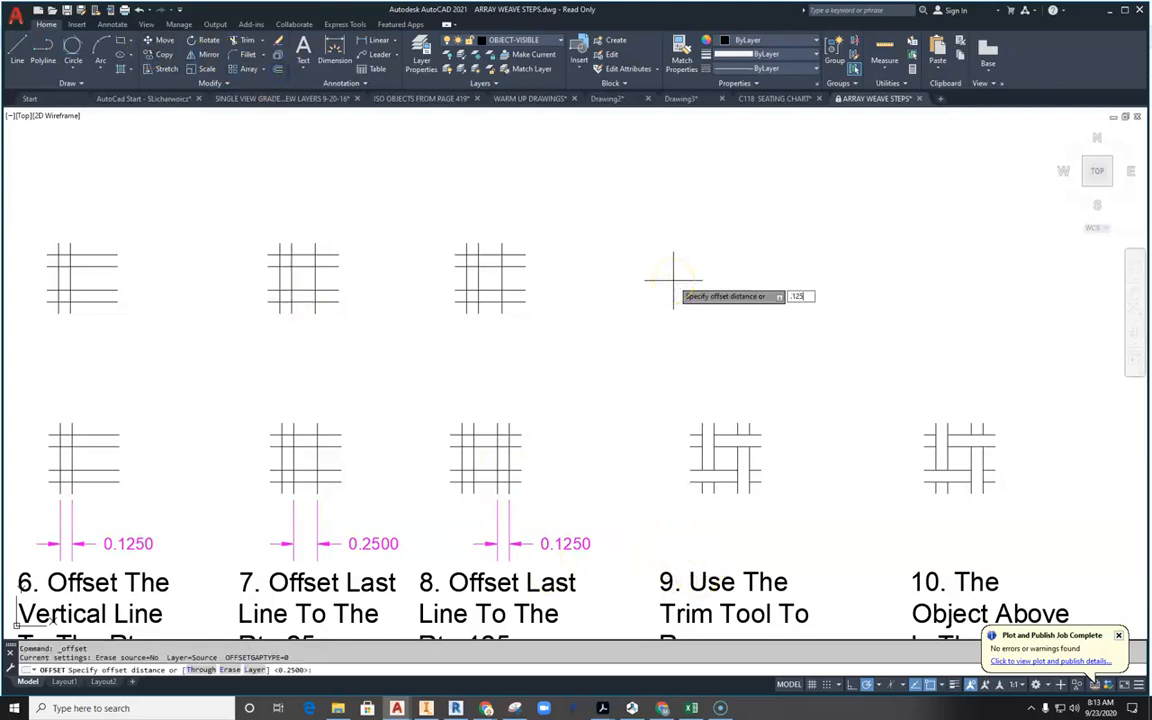
{"action": "key", "text": "Return"}
{"action": "left_click", "coordinate": [502, 283]}
{"action": "left_click", "coordinate": [565, 279]}
{"action": "key", "text": "Escape"}
{"action": "left_click", "coordinate": [463, 321]}
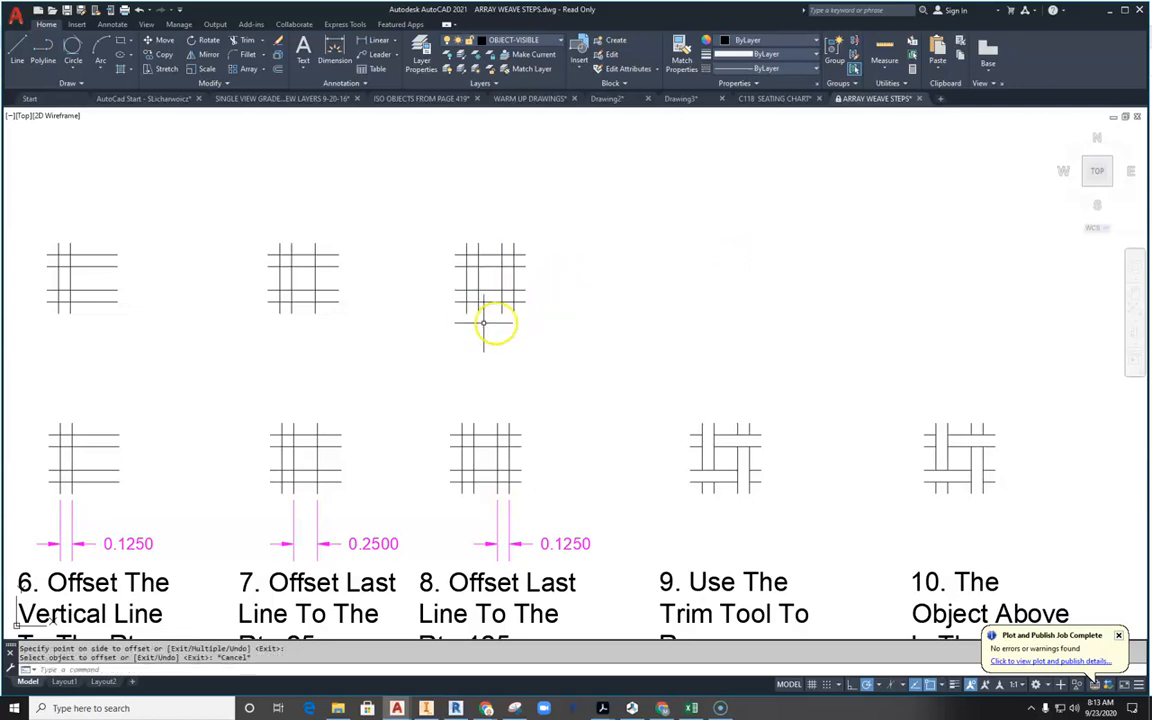
Copy the completed grid above the step 8 example across to above the step 9 example
{"action": "middle_click_drag", "start_coordinate": [635, 393], "coordinate": [635, 344]}
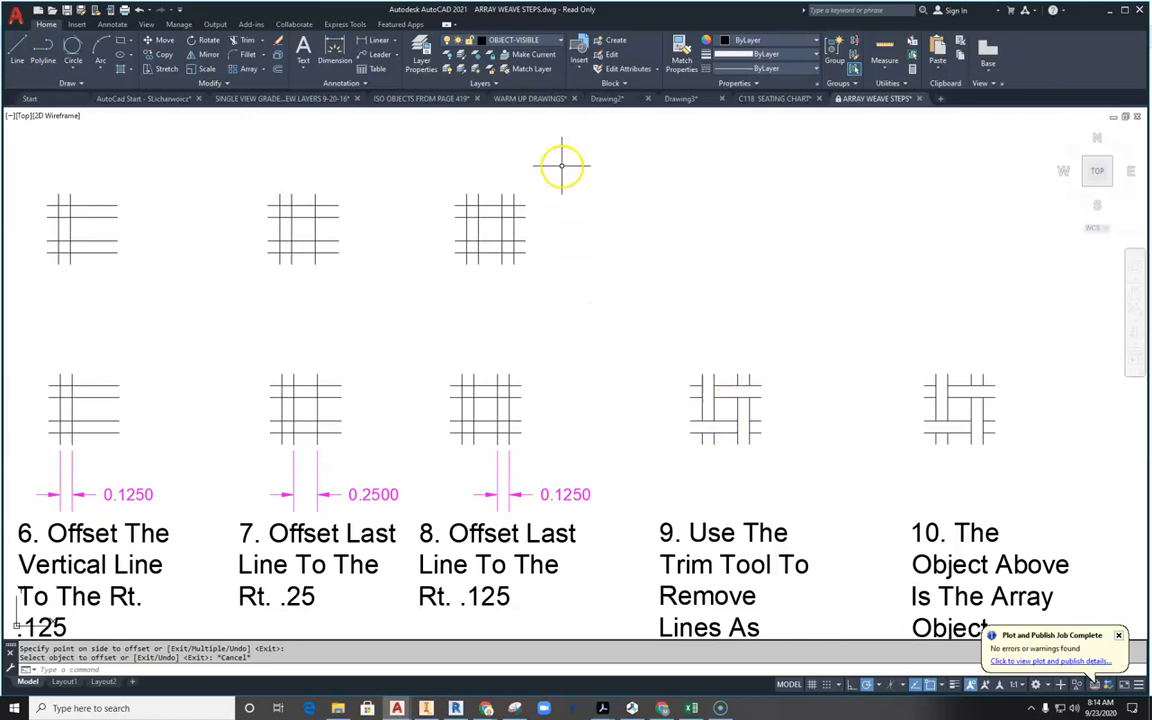
{"action": "left_click", "coordinate": [479, 256]}
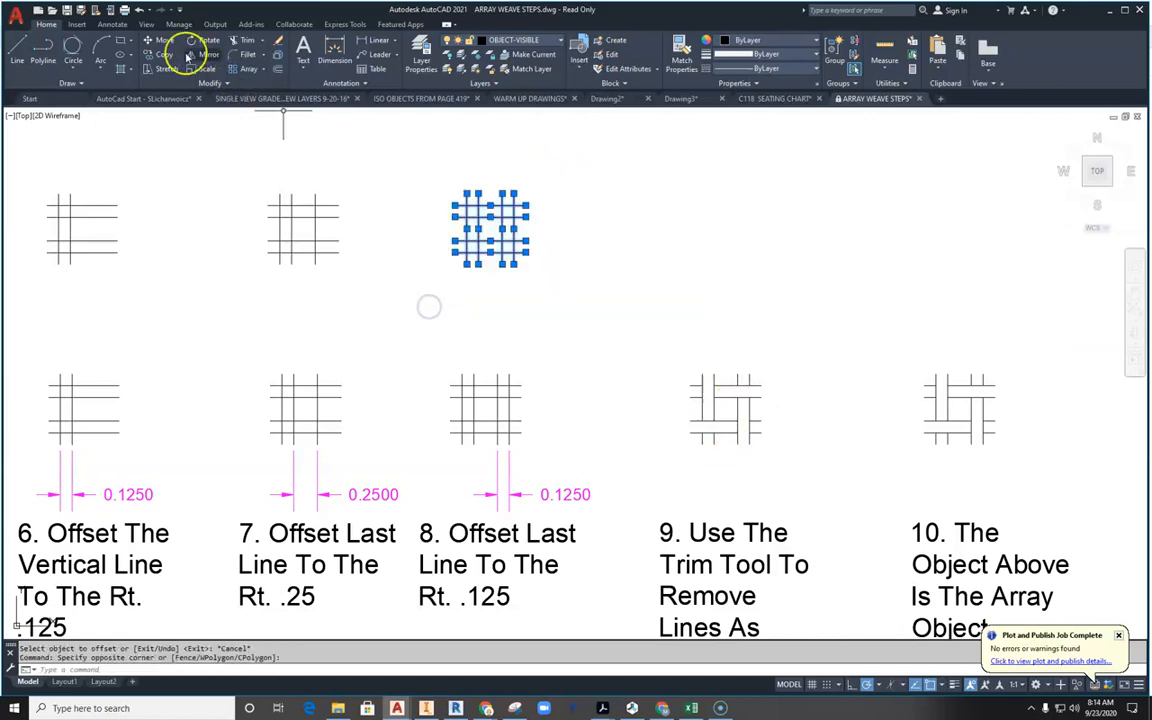
{"action": "left_click", "coordinate": [165, 57]}
{"action": "left_click", "coordinate": [491, 240]}
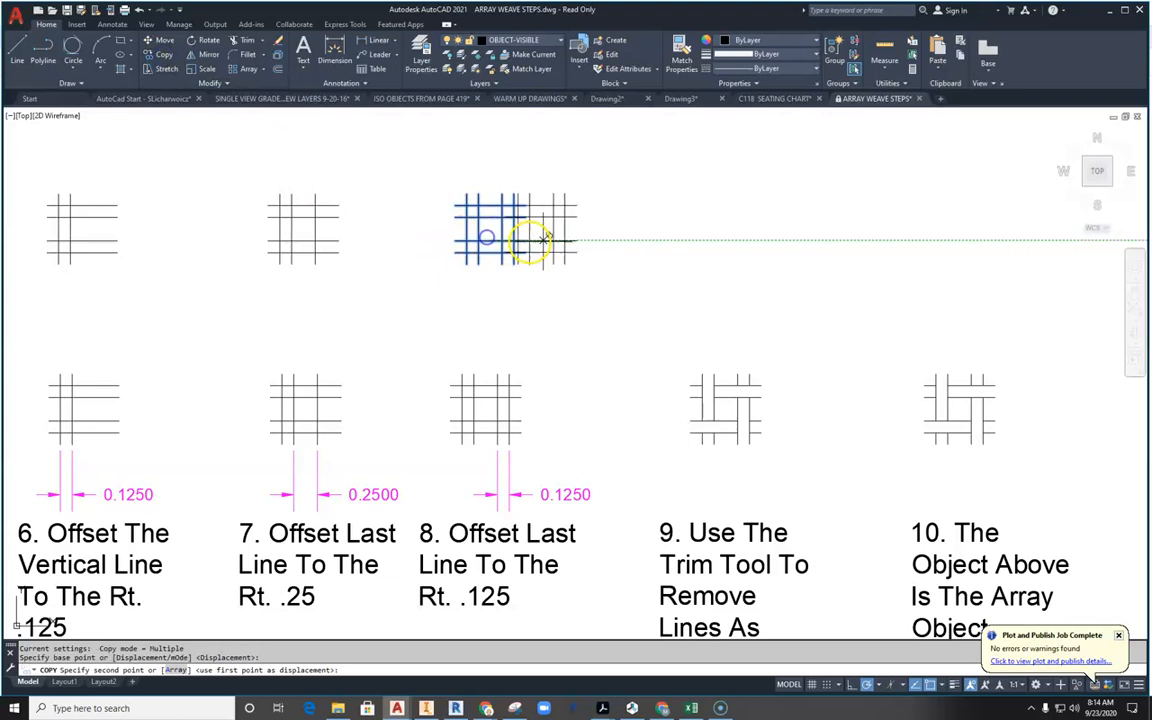
{"action": "left_click", "coordinate": [725, 247]}
{"action": "key", "text": "Escape"}
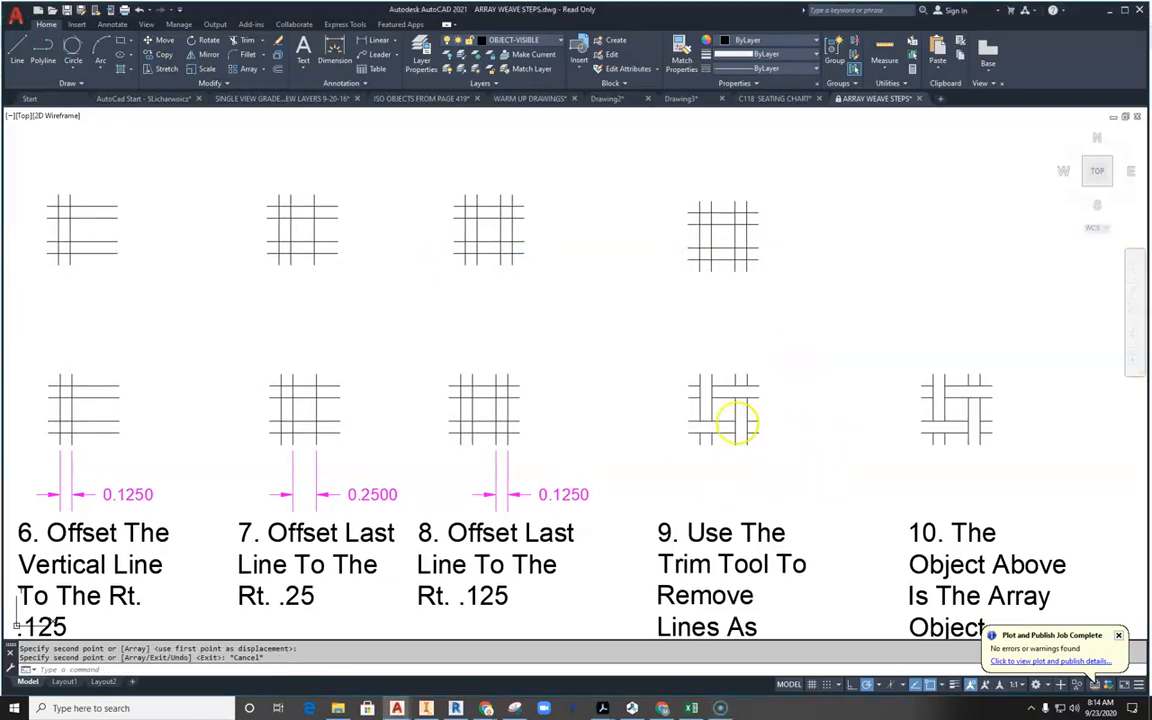
Trim the grid above step 9 so its upper strip passes over the right vertical strip and under the left one
{"action": "scroll", "coordinate": [778, 460], "scroll_direction": "down", "scroll_amount": 2}
{"action": "scroll", "coordinate": [738, 428], "scroll_direction": "up", "scroll_amount": 4}
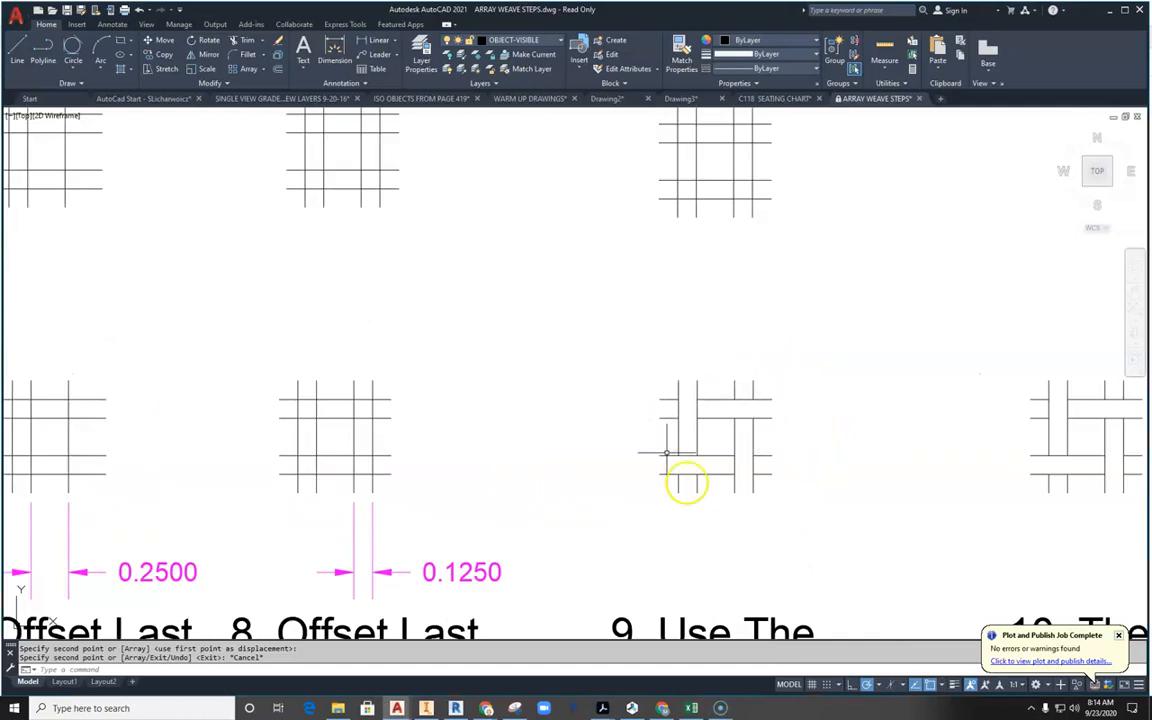
{"action": "scroll", "coordinate": [687, 309], "scroll_direction": "down", "scroll_amount": 4}
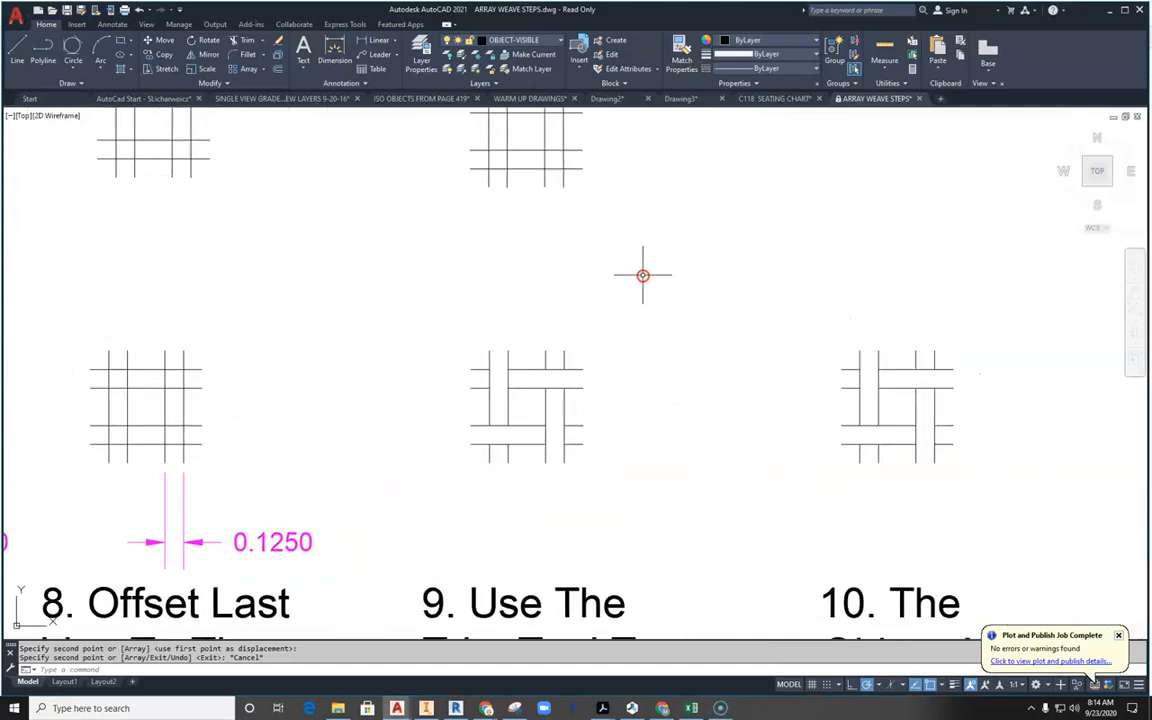
{"action": "middle_click_drag", "start_coordinate": [630, 283], "coordinate": [698, 290]}
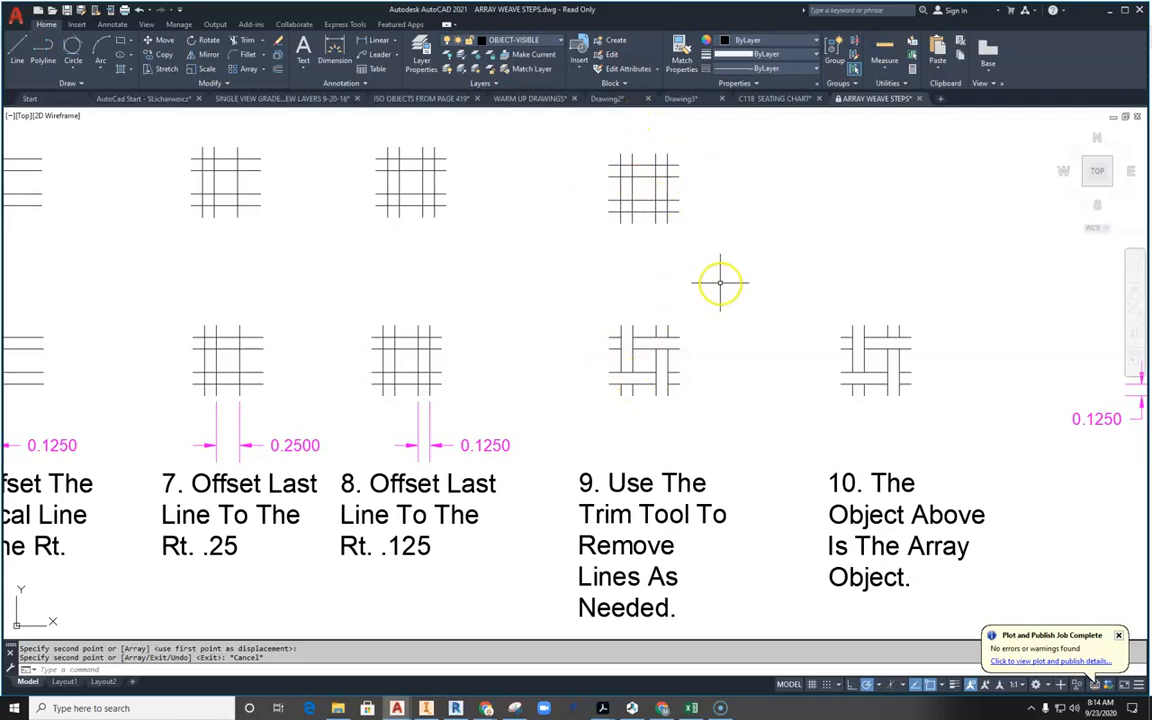
{"action": "left_click", "coordinate": [240, 40]}
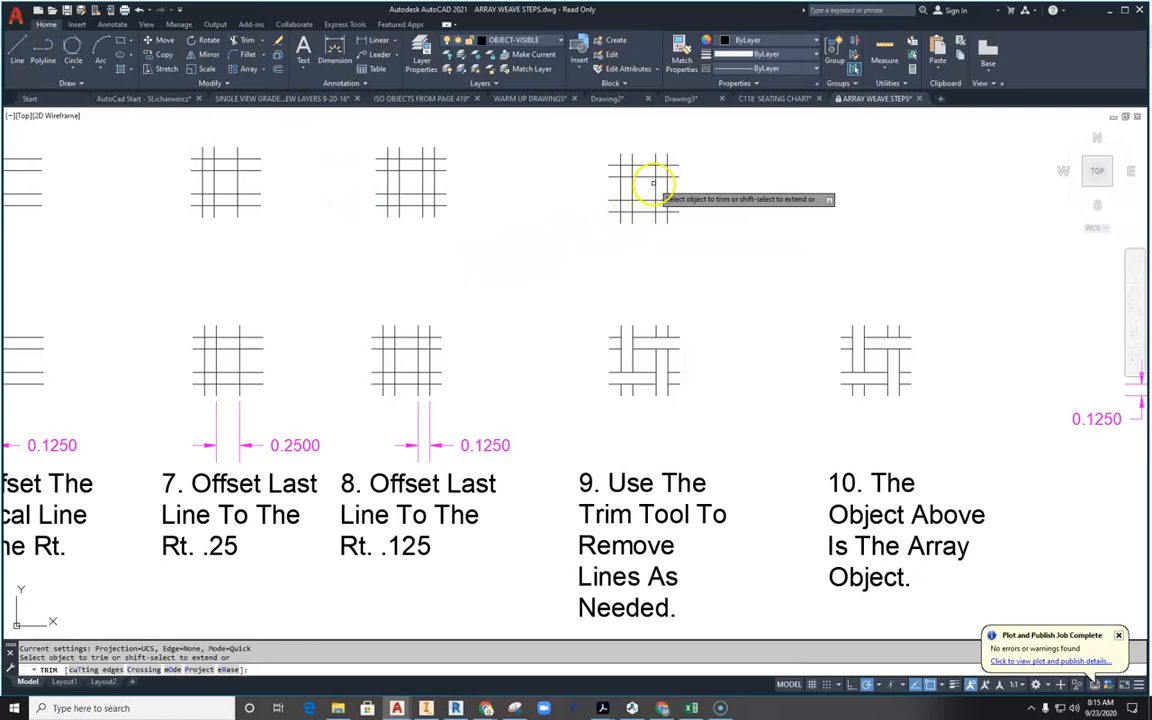
{"action": "scroll", "coordinate": [655, 172], "scroll_direction": "up", "scroll_amount": 3}
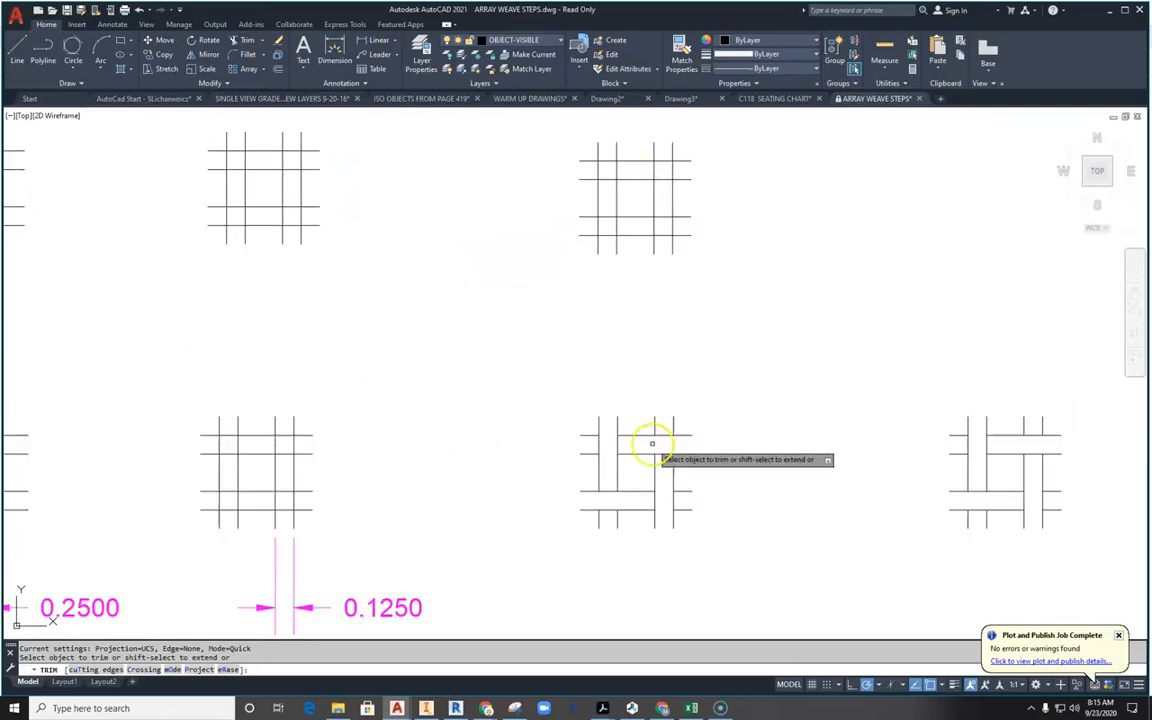
{"action": "left_click", "coordinate": [673, 172]}
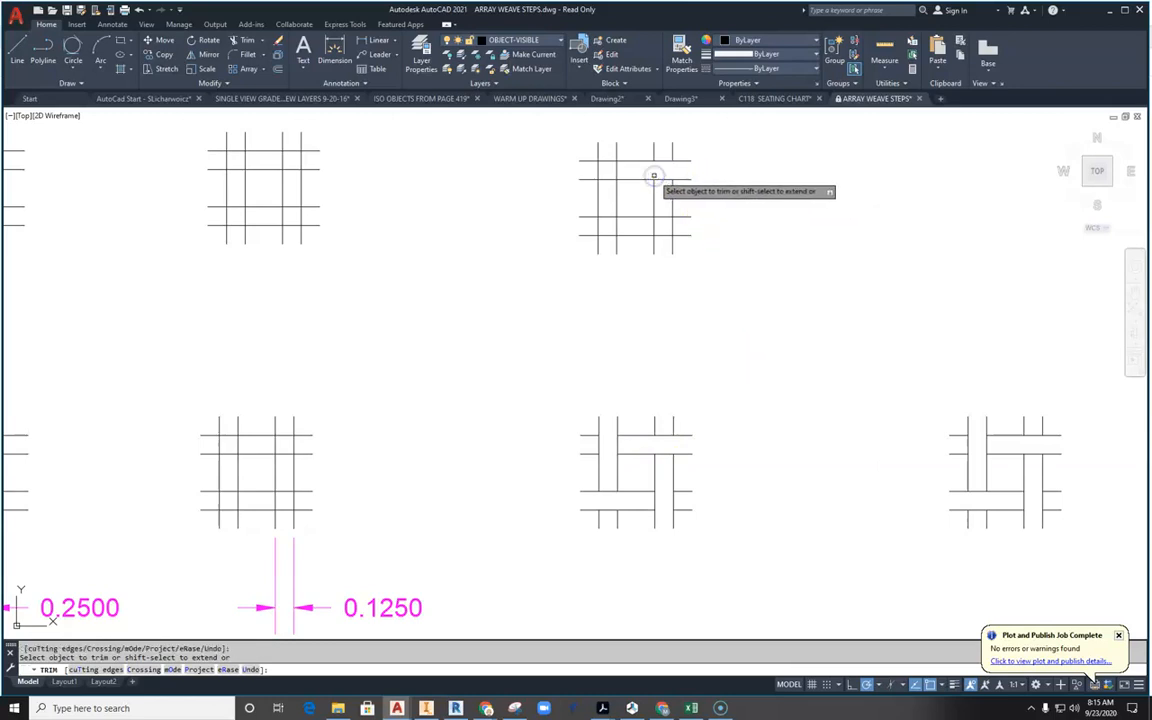
{"action": "left_click", "coordinate": [608, 159]}
{"action": "left_click", "coordinate": [604, 181]}
Trim the same grid's lower crossings so the lower strip passes over the left vertical strip and under the right one
{"action": "left_click", "coordinate": [595, 221]}
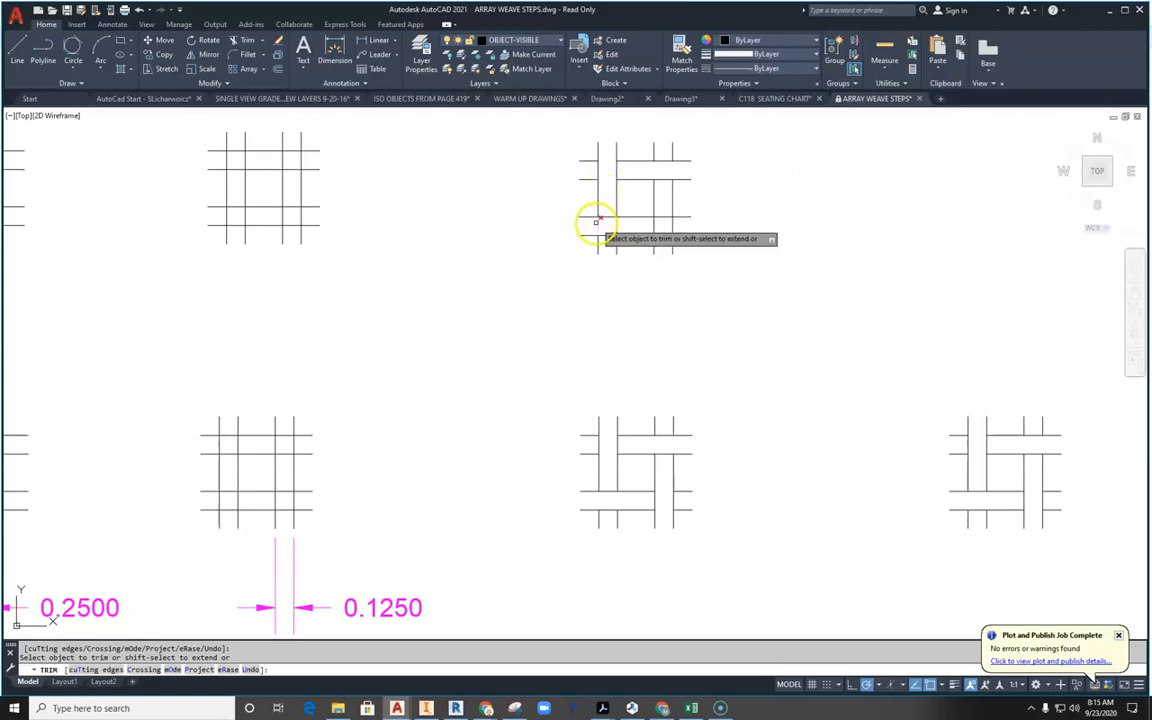
{"action": "left_click", "coordinate": [598, 224]}
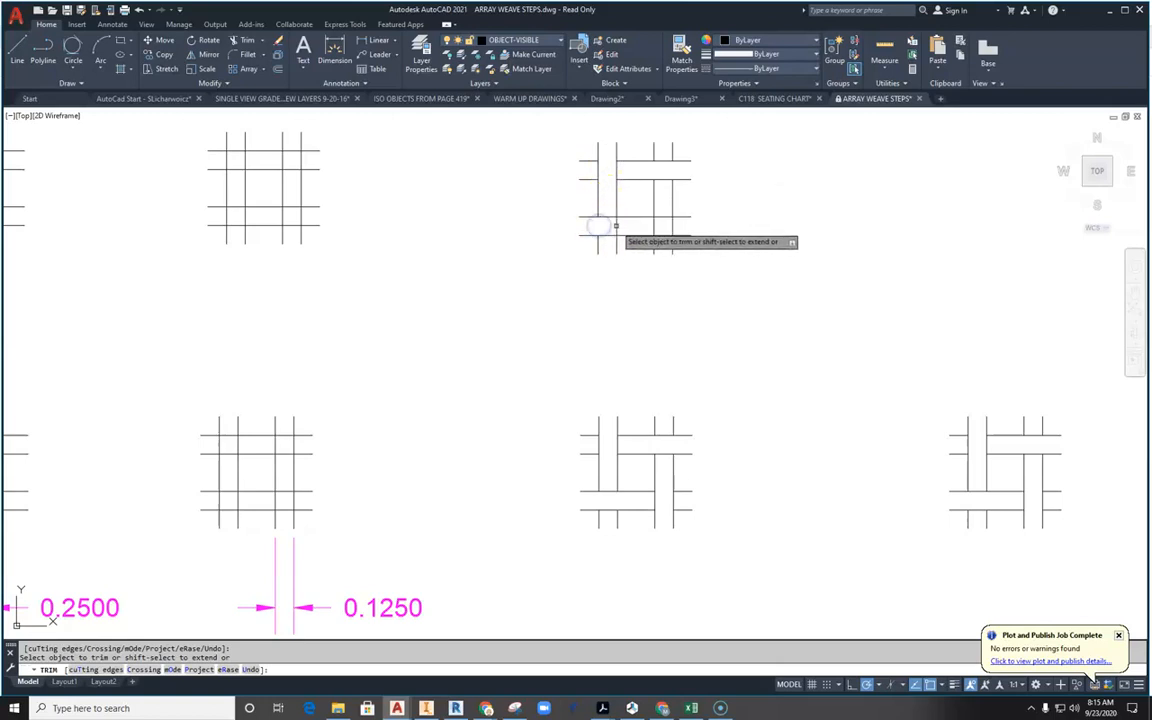
{"action": "left_click_drag", "start_coordinate": [664, 209], "coordinate": [661, 249]}
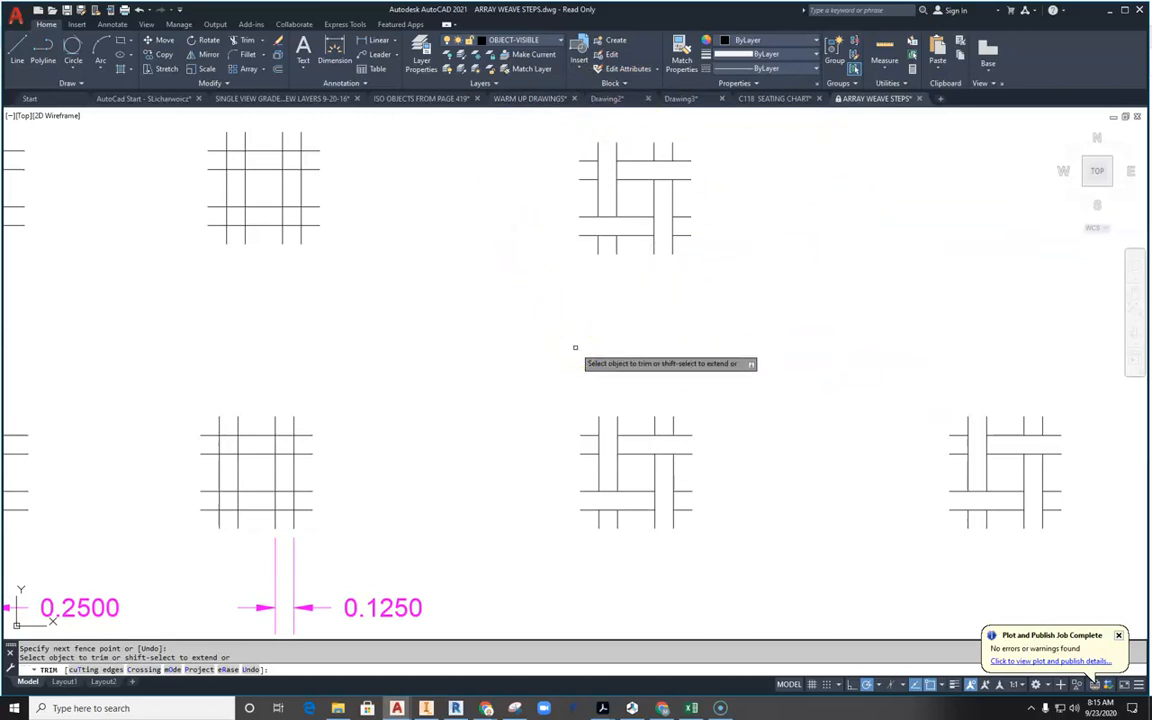
{"action": "key", "text": "Escape"}
Examine the step 10 and 11 examples and their notes on the array object and the 6" x 6" square
{"action": "mouse_move", "coordinate": [614, 342]}
{"action": "middle_mouse_down"}
{"action": "mouse_move", "coordinate": [589, 375]}
{"action": "mouse_move", "coordinate": [562, 334]}
{"action": "middle_mouse_up"}
{"action": "scroll", "coordinate": [680, 369], "scroll_direction": "down", "scroll_amount": 3}
{"action": "scroll", "coordinate": [540, 330], "scroll_direction": "down", "scroll_amount": 3}
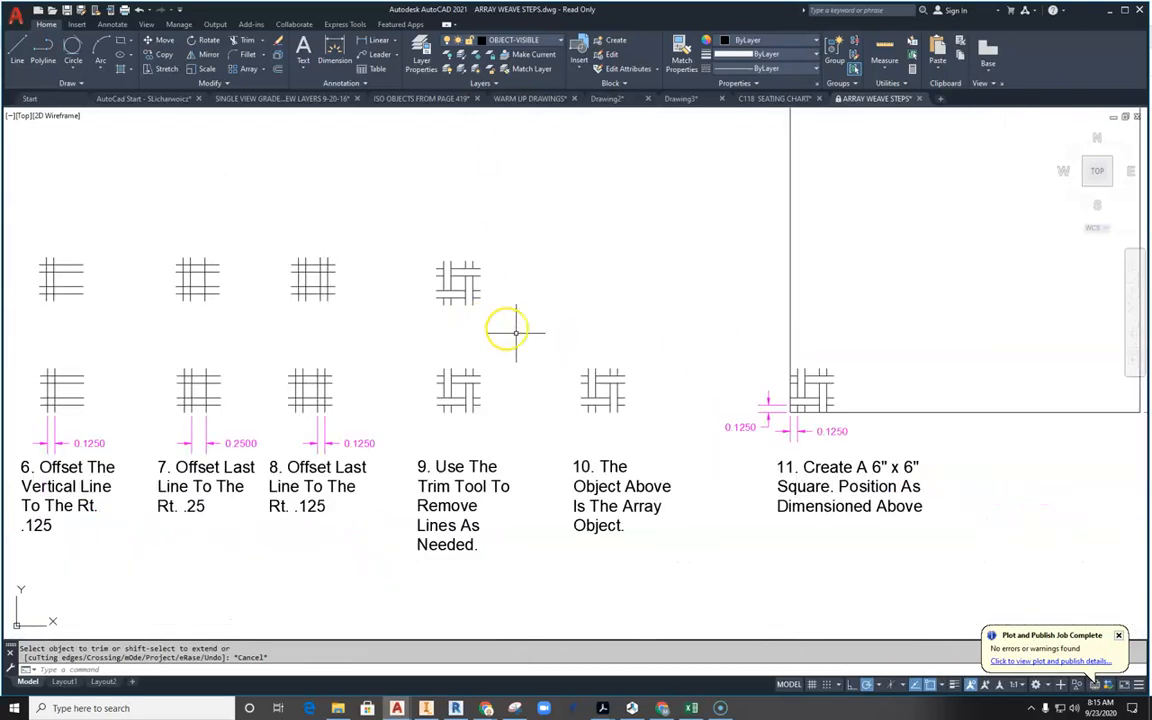
{"action": "scroll", "coordinate": [560, 327], "scroll_direction": "up", "scroll_amount": 1}
{"action": "left_click", "coordinate": [30, 697]}
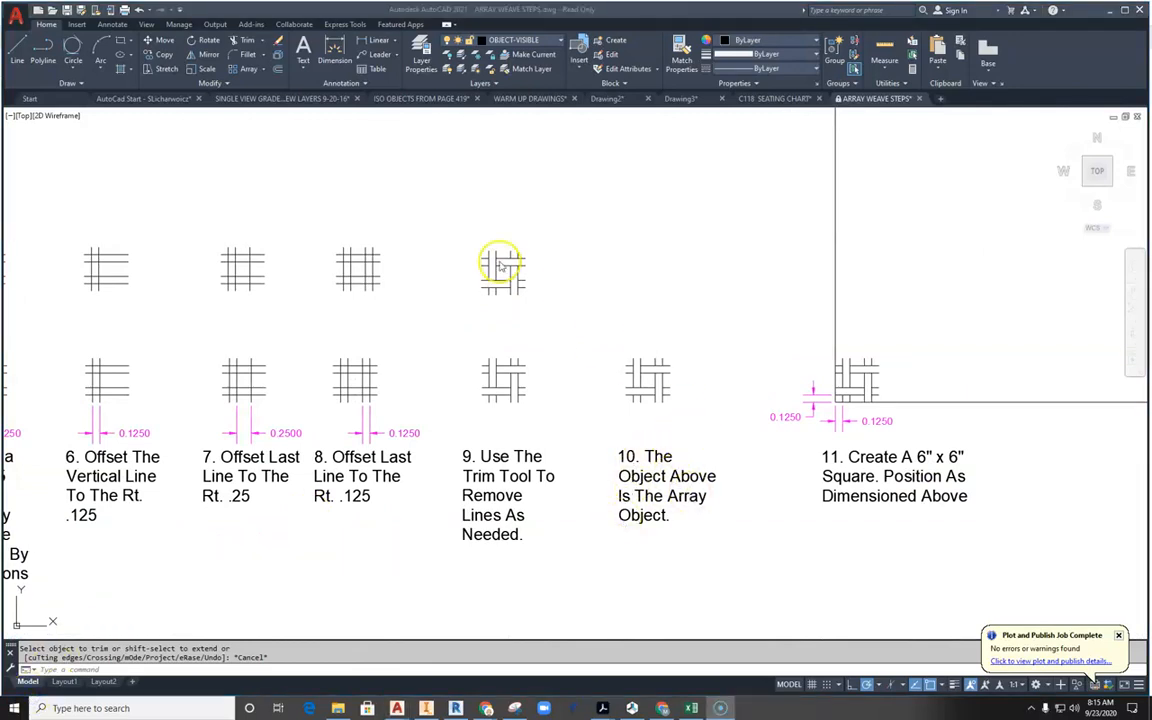
{"action": "scroll", "coordinate": [629, 307], "scroll_direction": "down", "scroll_amount": 3}
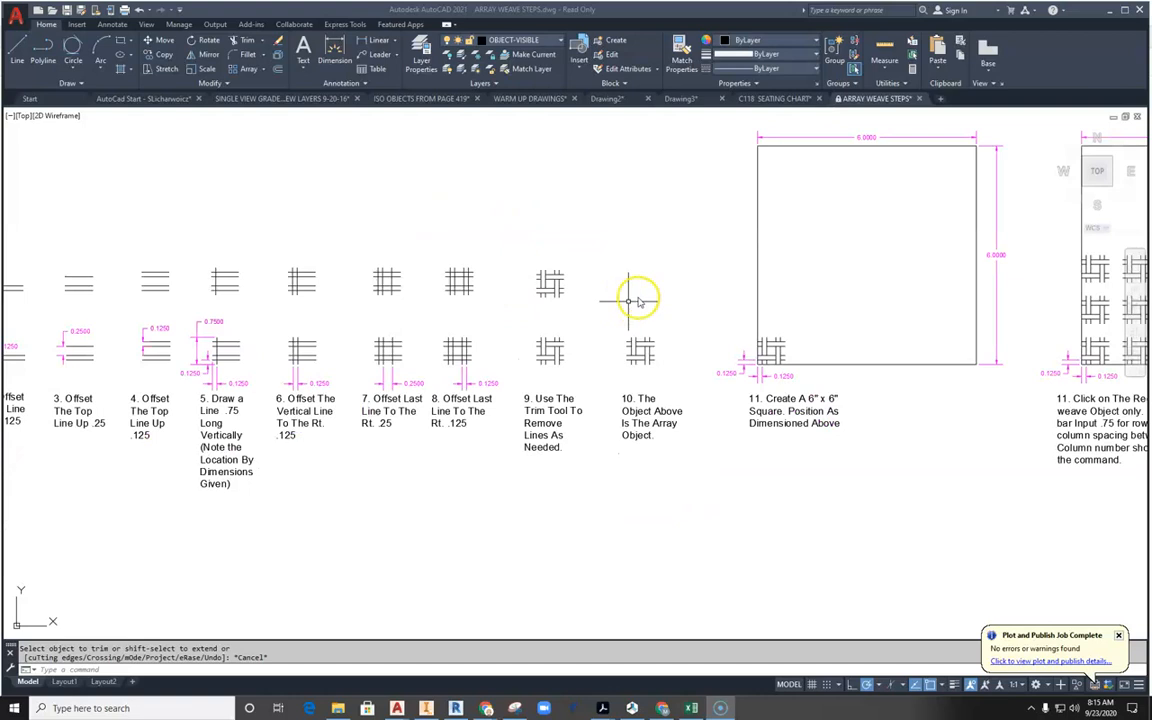
{"action": "scroll", "coordinate": [638, 301], "scroll_direction": "up", "scroll_amount": 1}
{"action": "middle_click_drag", "start_coordinate": [626, 295], "coordinate": [369, 334]}
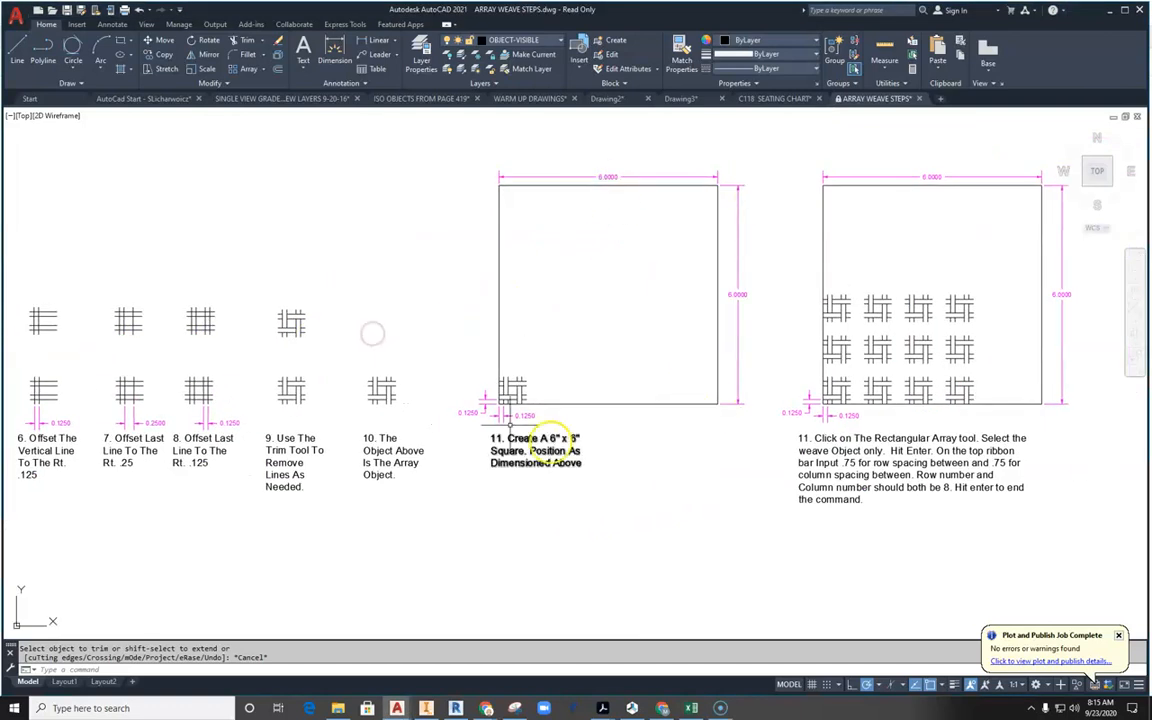
Draw a 6 by 6 square with the Rectangle command in the empty area above the step 7 to 9 grids
{"action": "scroll", "coordinate": [623, 311], "scroll_direction": "down", "scroll_amount": 2}
{"action": "mouse_move", "coordinate": [618, 288]}
{"action": "middle_mouse_down"}
{"action": "mouse_move", "coordinate": [651, 468]}
{"action": "mouse_move", "coordinate": [704, 408]}
{"action": "middle_mouse_up"}
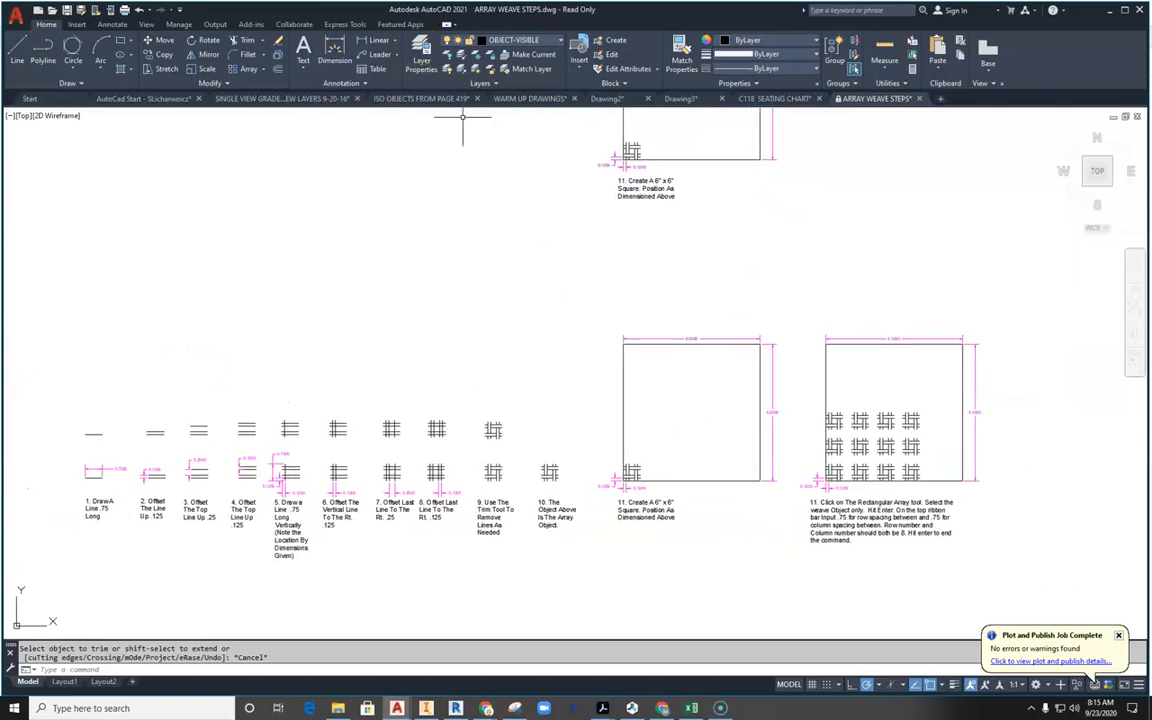
{"action": "left_click", "coordinate": [121, 42]}
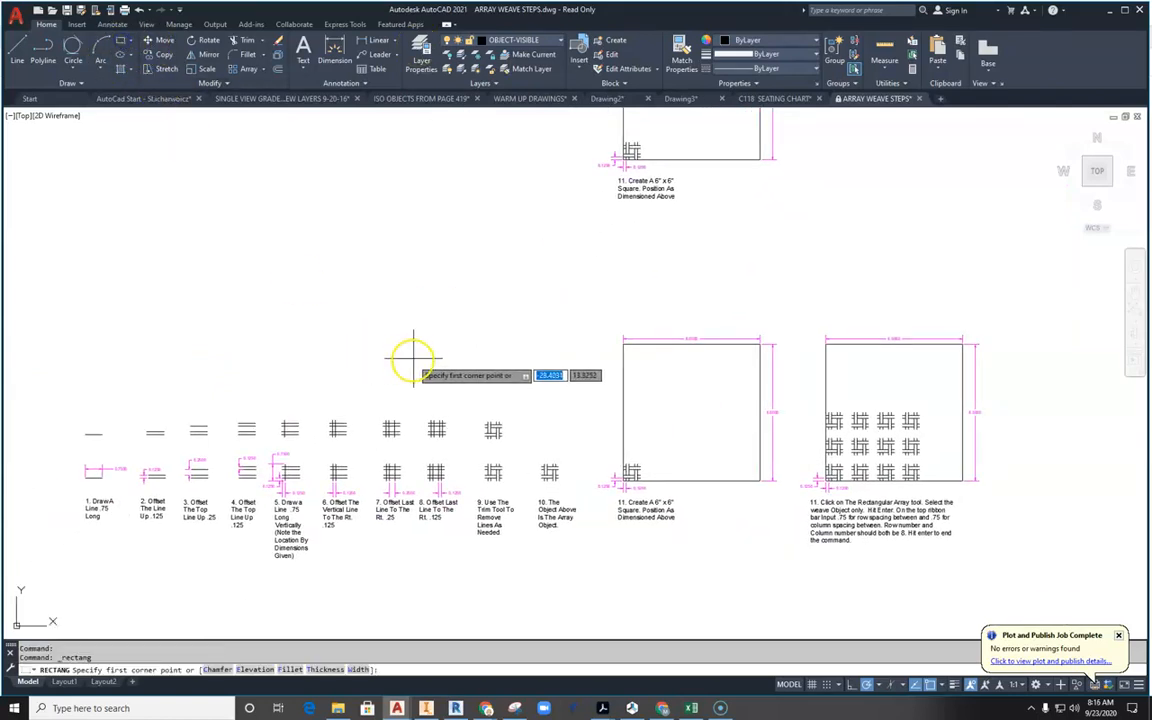
{"action": "left_click", "coordinate": [400, 365]}
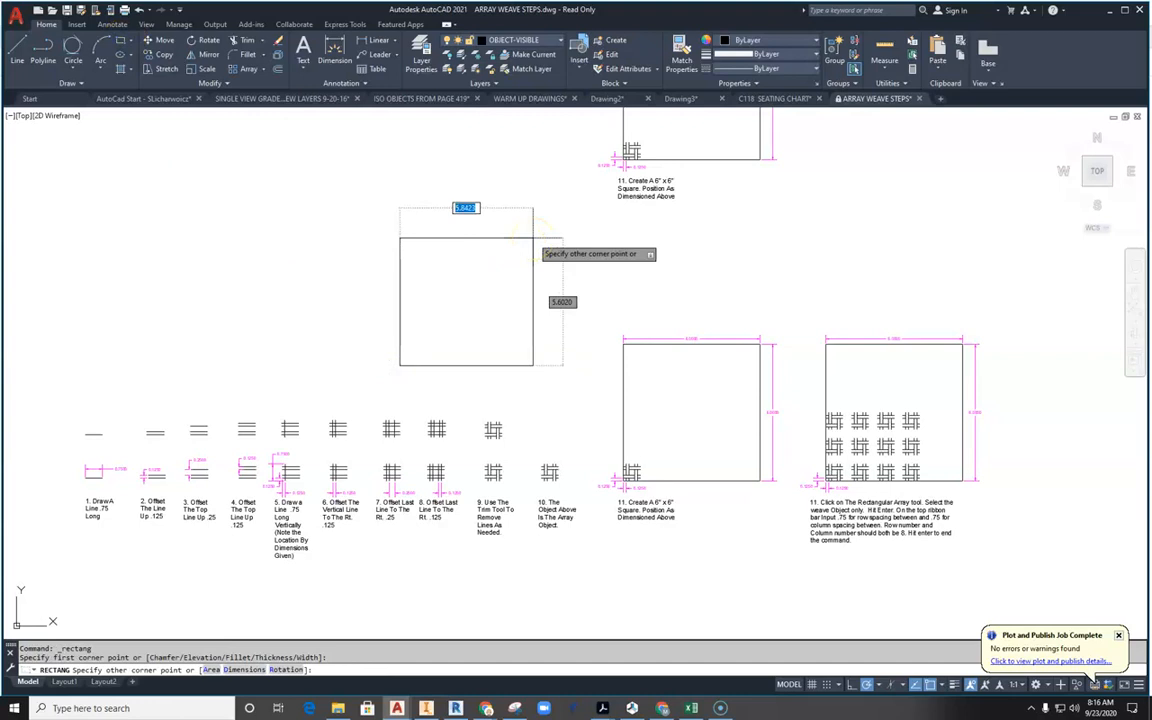
{"action": "key", "text": "Tab"}
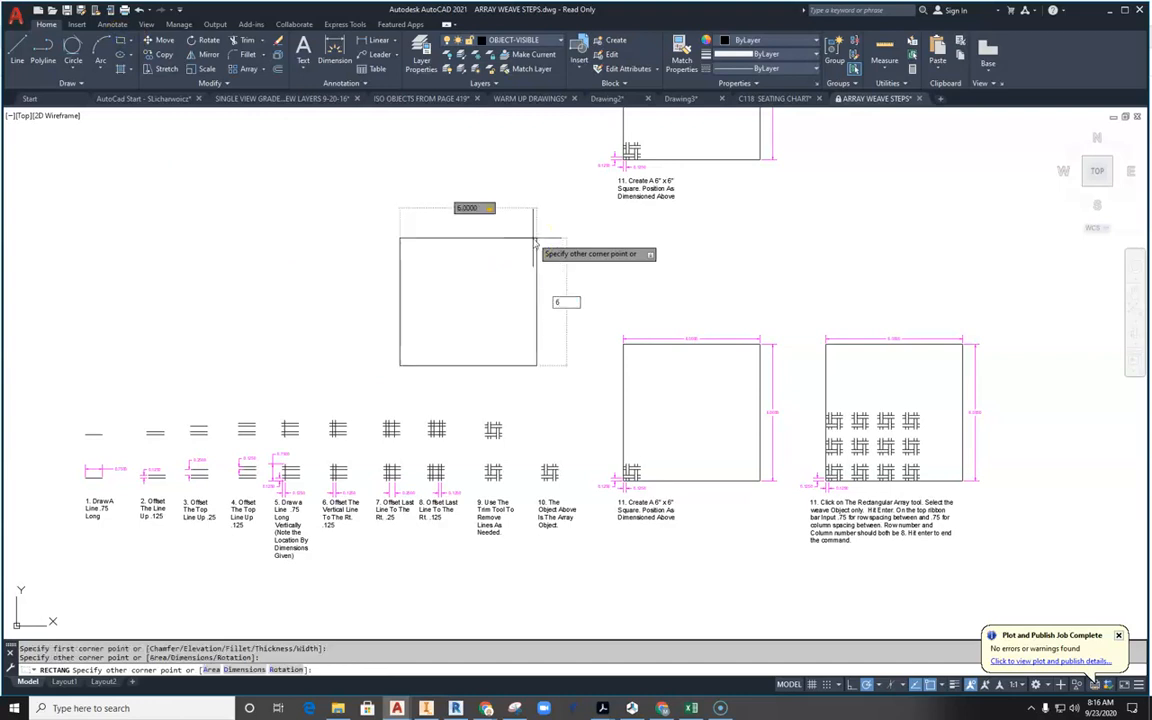
{"action": "type", "text": "6"}
{"action": "key", "text": "Return"}
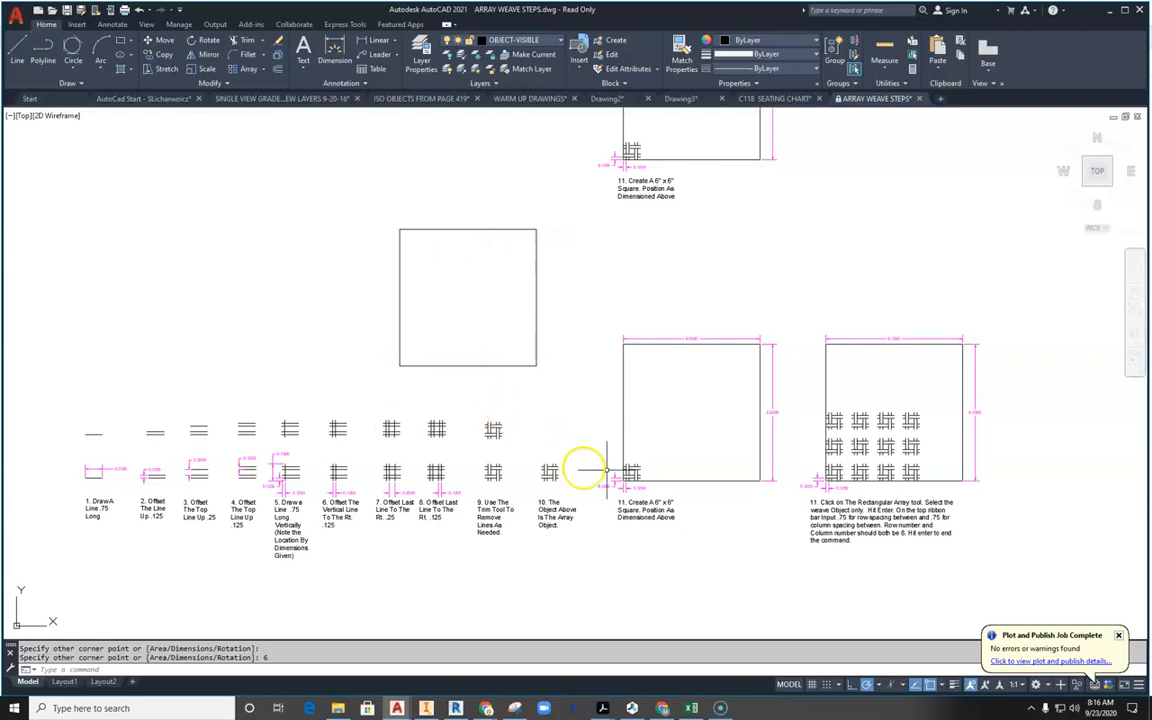
Move the trimmed weave unit above step 9 to a free spot just inside the empty 6 by 6 square's lower-left corner
{"action": "scroll", "coordinate": [587, 468], "scroll_direction": "up", "scroll_amount": 2}
{"action": "scroll", "coordinate": [540, 385], "scroll_direction": "up", "scroll_amount": 2}
{"action": "left_click", "coordinate": [483, 292]}
{"action": "left_click", "coordinate": [360, 408]}
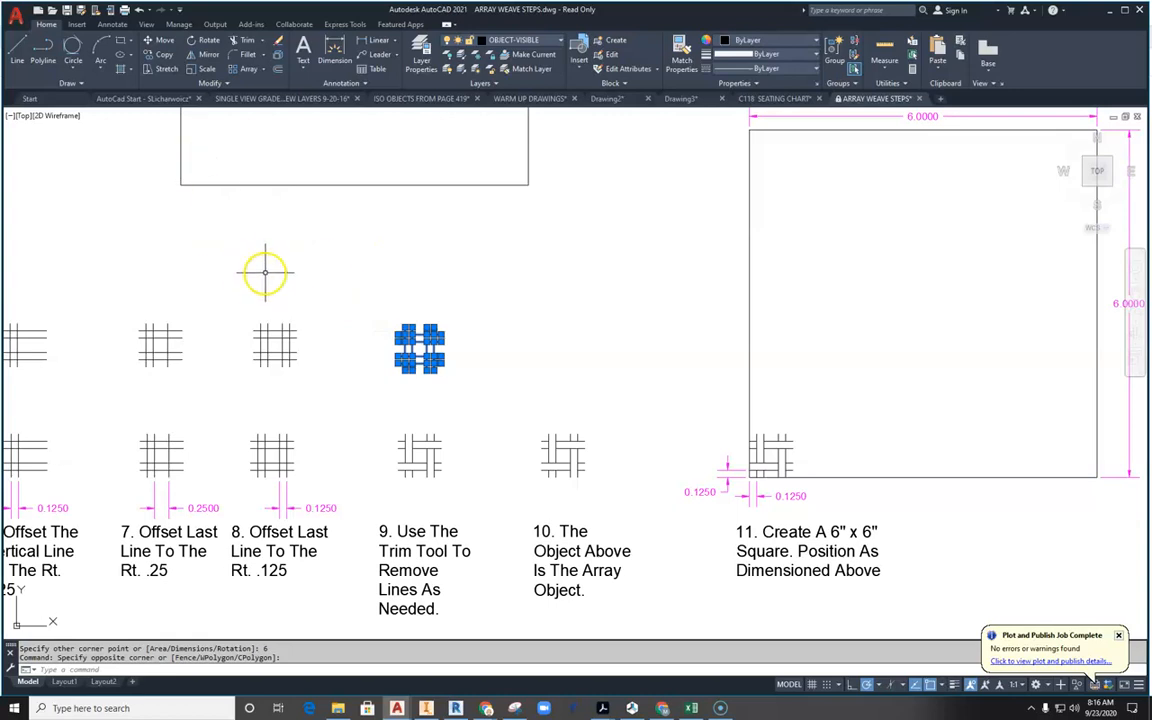
{"action": "left_click", "coordinate": [159, 41]}
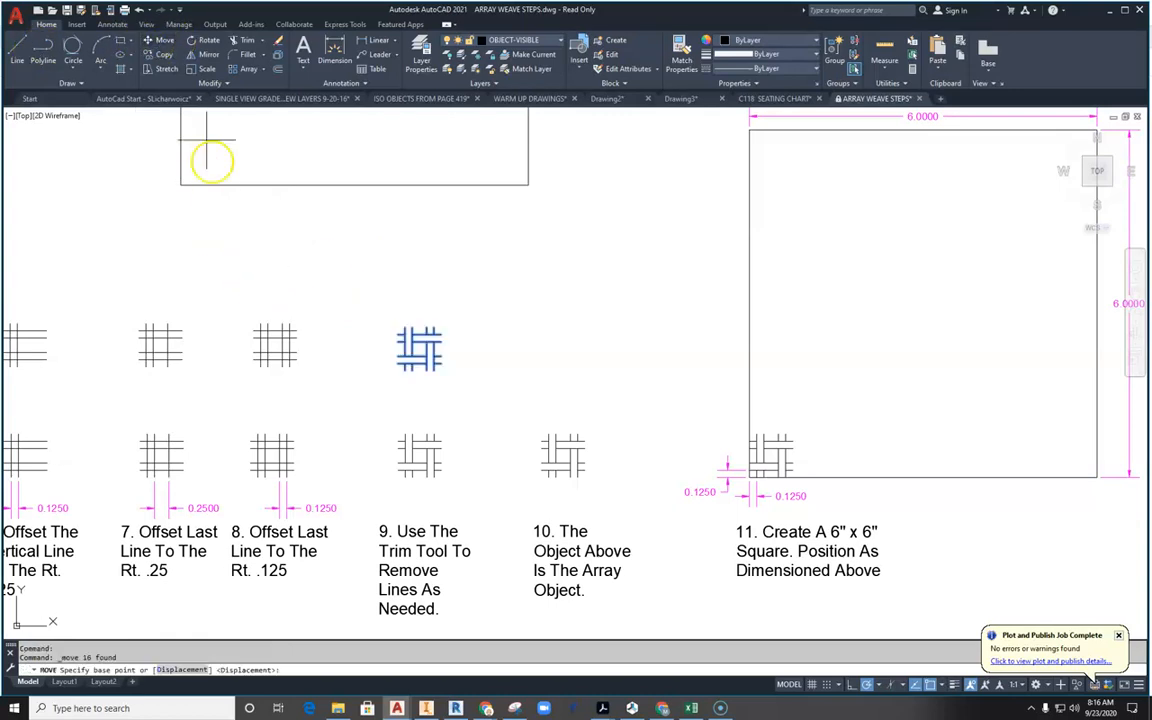
{"action": "scroll", "coordinate": [376, 384], "scroll_direction": "up", "scroll_amount": 4}
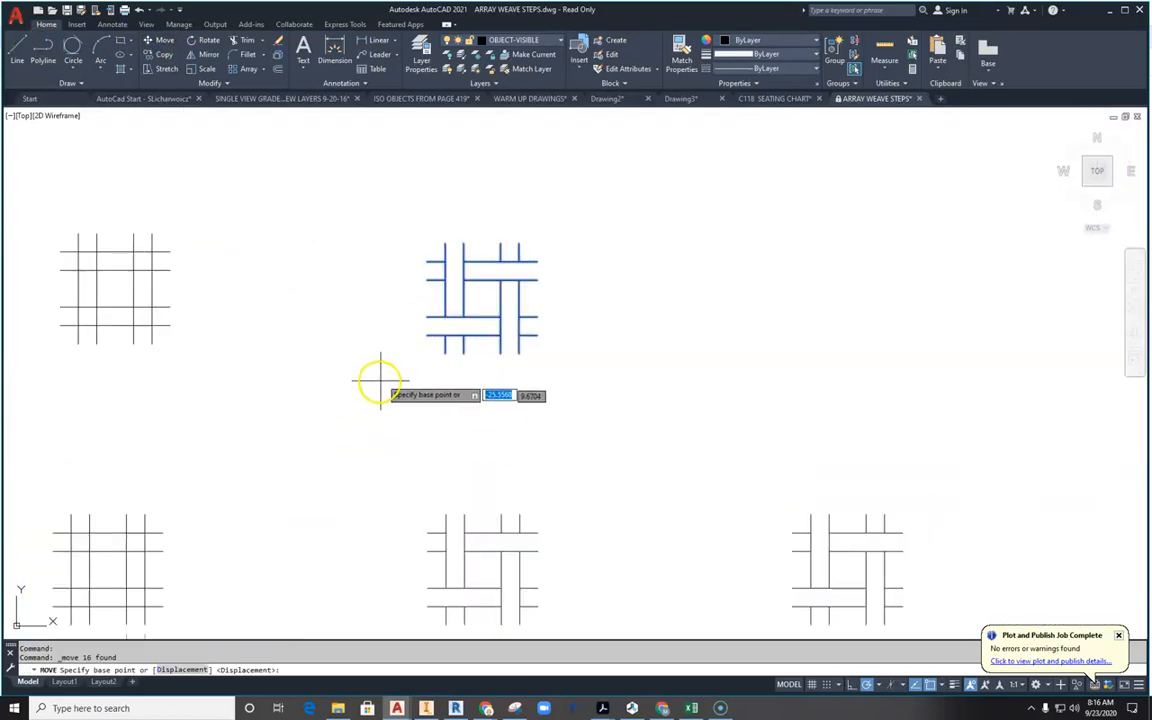
{"action": "scroll", "coordinate": [440, 360], "scroll_direction": "up", "scroll_amount": 4}
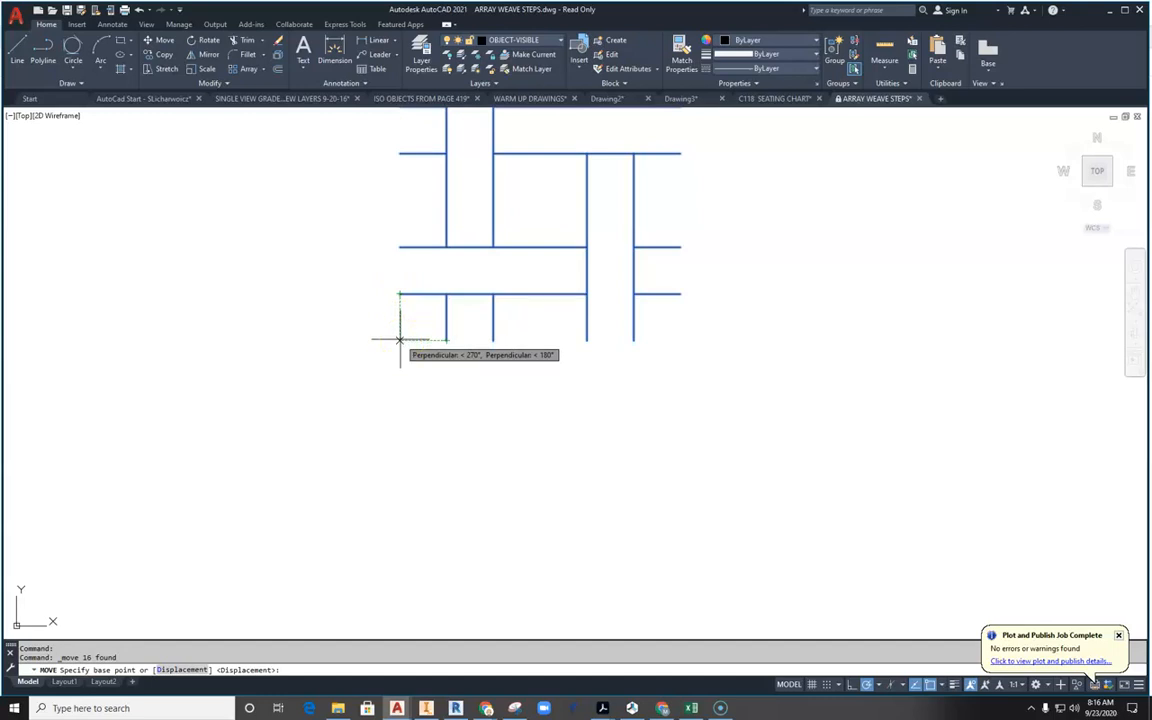
{"action": "left_click", "coordinate": [399, 339]}
{"action": "scroll", "coordinate": [399, 339], "scroll_direction": "down", "scroll_amount": 5}
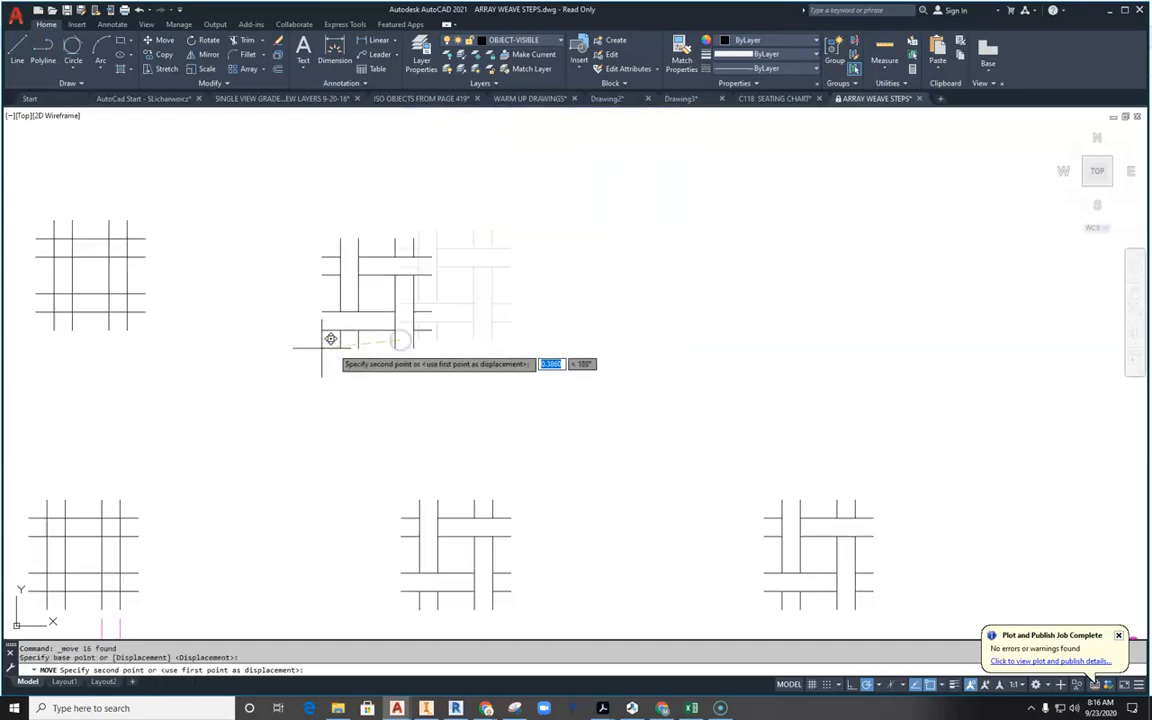
{"action": "scroll", "coordinate": [437, 381], "scroll_direction": "up", "scroll_amount": 6}
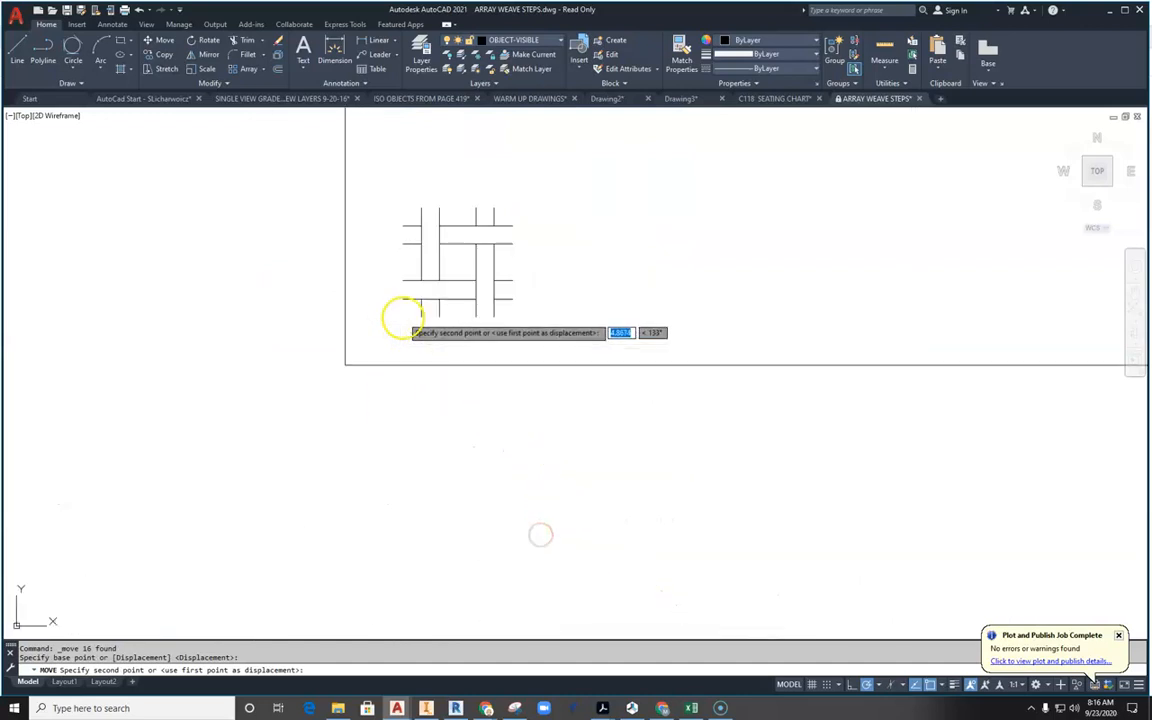
{"action": "left_click", "coordinate": [393, 323]}
On the DIM layer, draw two 0.125 helper lines that close the open lower-left corner of the weave unit
{"action": "scroll", "coordinate": [480, 400], "scroll_direction": "down", "scroll_amount": 2}
{"action": "scroll", "coordinate": [532, 468], "scroll_direction": "up", "scroll_amount": 3}
{"action": "scroll", "coordinate": [527, 464], "scroll_direction": "up", "scroll_amount": 2}
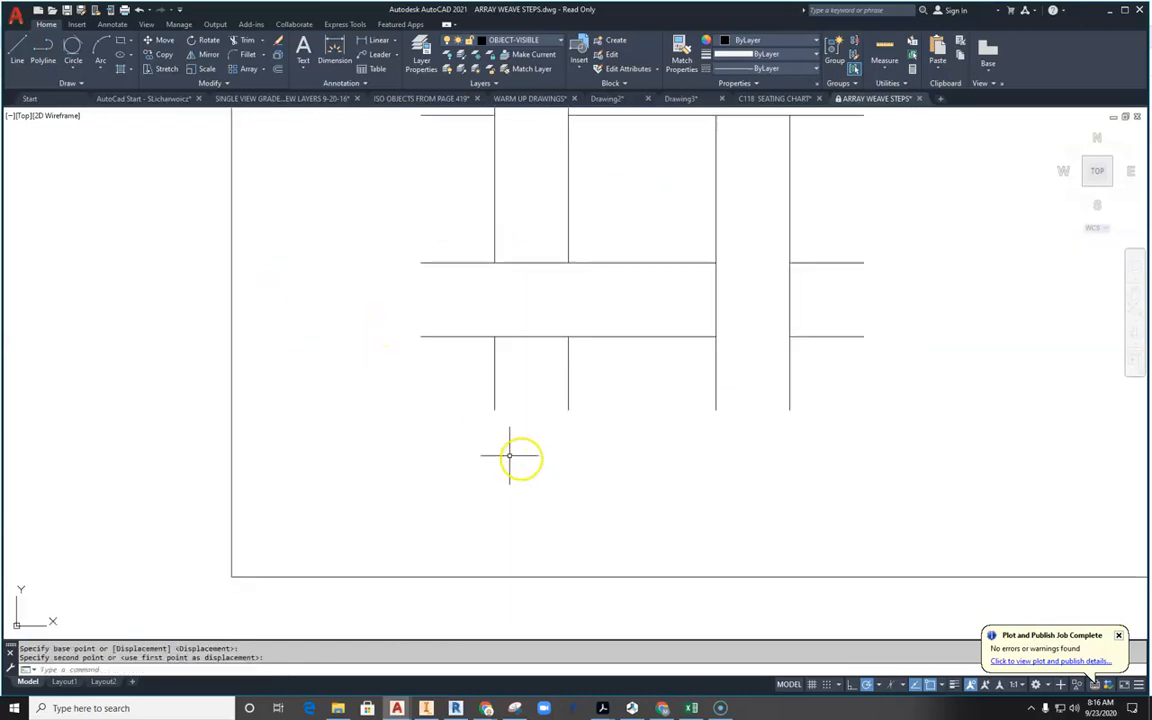
{"action": "left_click", "coordinate": [520, 41]}
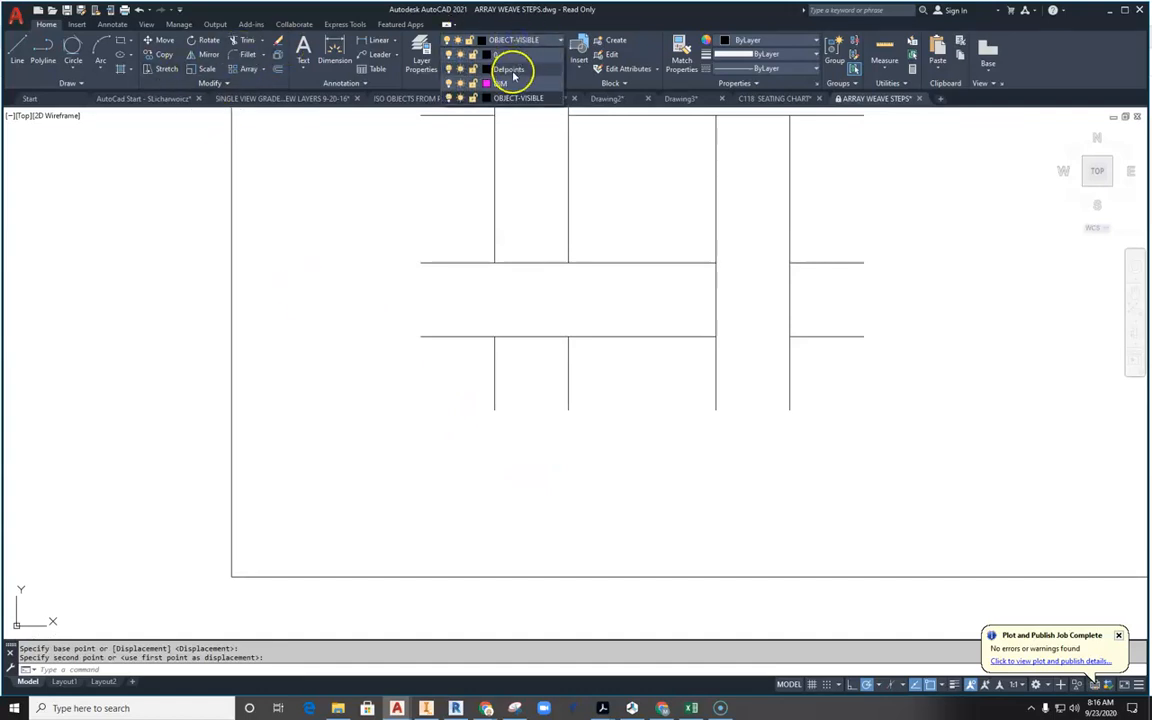
{"action": "left_click", "coordinate": [500, 88]}
{"action": "left_click", "coordinate": [17, 50]}
{"action": "left_click", "coordinate": [496, 409]}
{"action": "key", "text": "Return"}
{"action": "key", "text": "Escape"}
{"action": "right_click", "coordinate": [334, 342]}
{"action": "left_click", "coordinate": [365, 347]}
{"action": "left_click", "coordinate": [418, 337]}
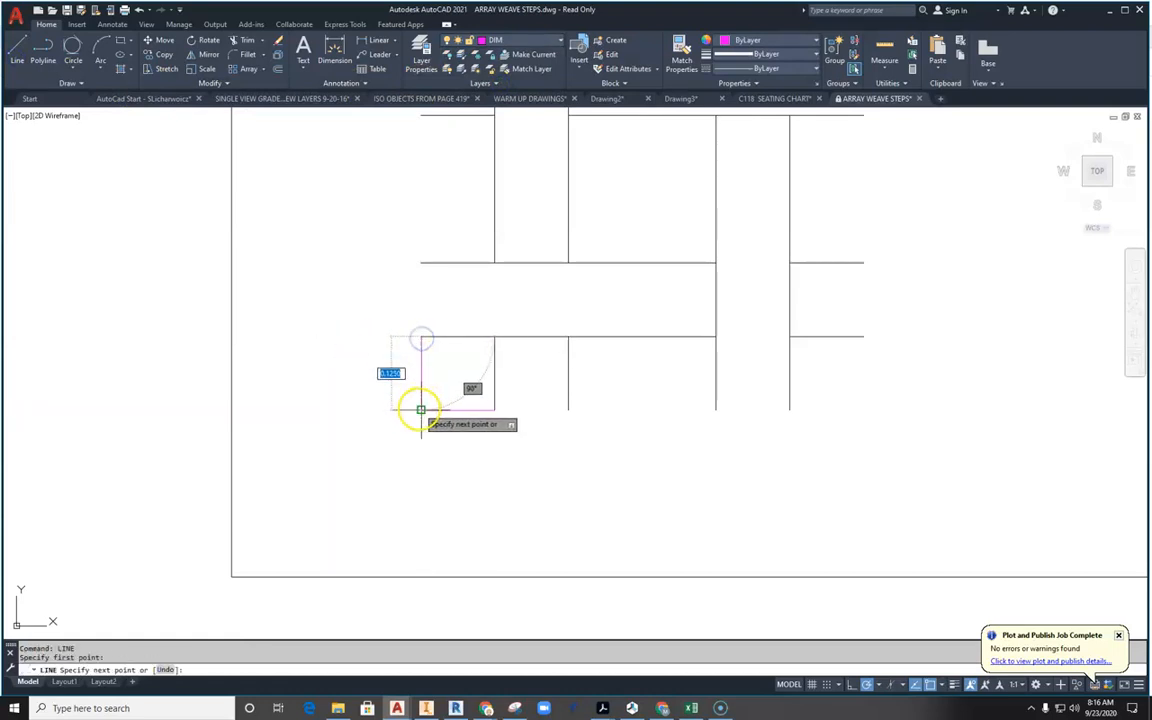
{"action": "left_click", "coordinate": [420, 409]}
{"action": "key", "text": "Escape"}
{"action": "scroll", "coordinate": [420, 408], "scroll_direction": "down", "scroll_amount": 2}
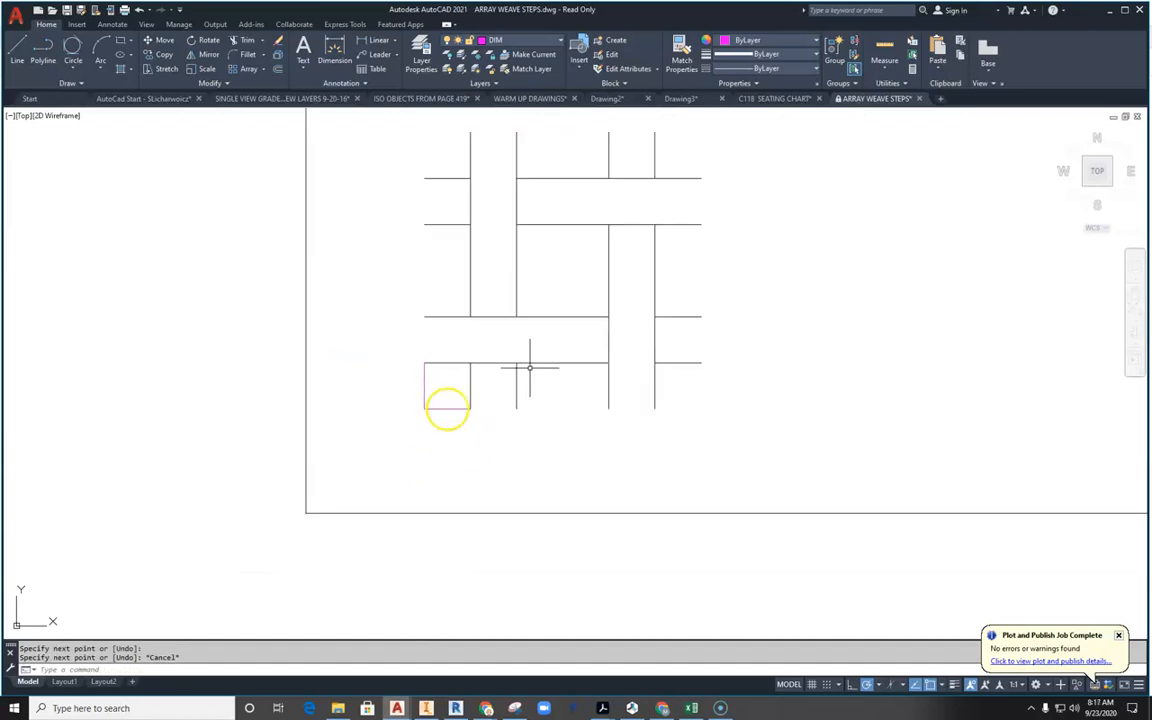
Move the weave unit and helper lines by their shared corner onto the square's lower-left corner, and erase the helper lines
{"action": "left_click", "coordinate": [756, 130]}
{"action": "left_click", "coordinate": [380, 457]}
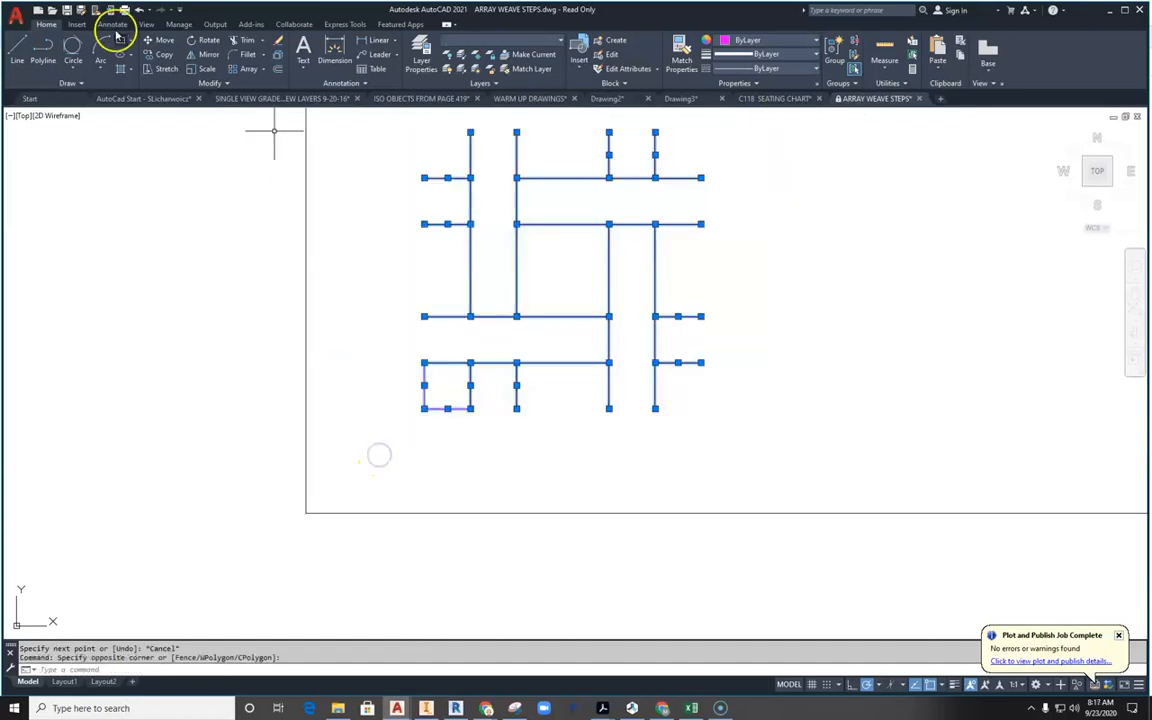
{"action": "left_click", "coordinate": [152, 40]}
{"action": "left_click", "coordinate": [425, 409]}
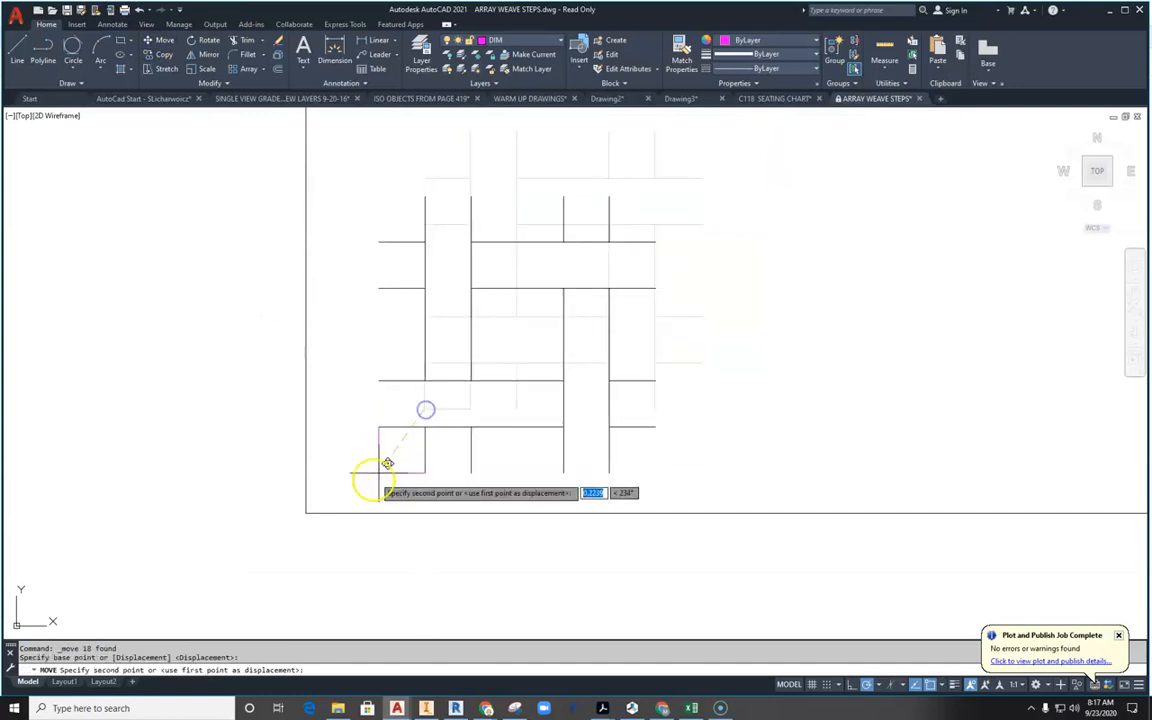
{"action": "left_click", "coordinate": [306, 513]}
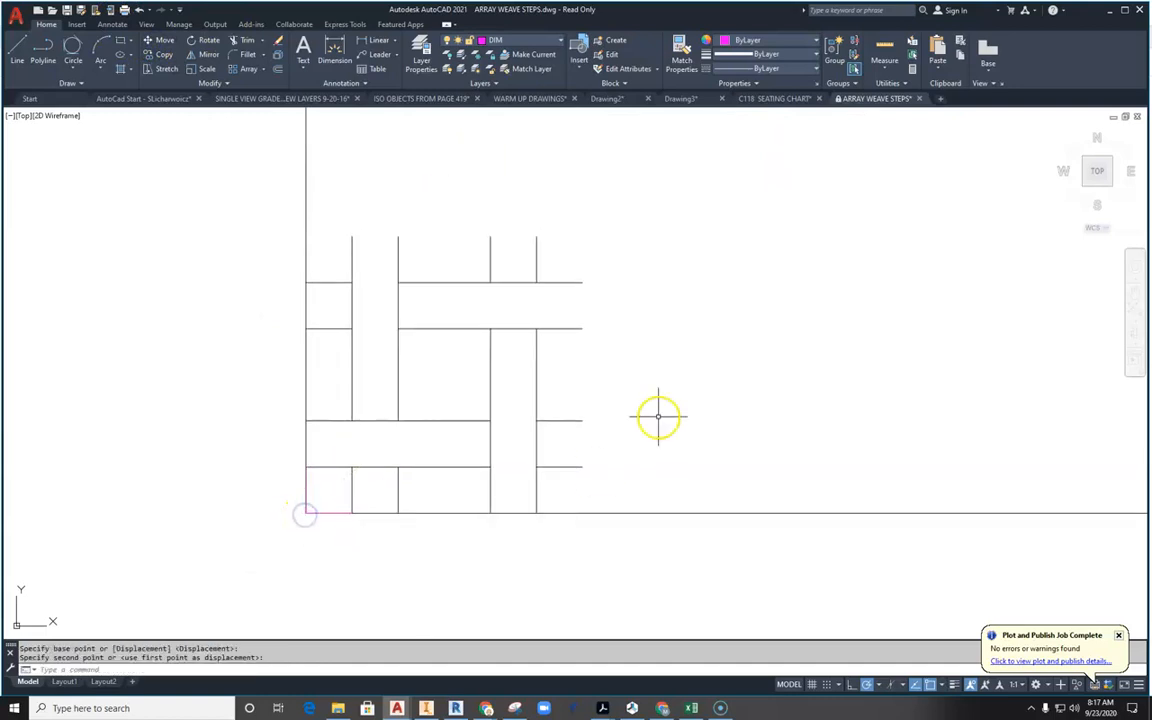
{"action": "left_click", "coordinate": [309, 494]}
{"action": "key", "text": "Delete"}
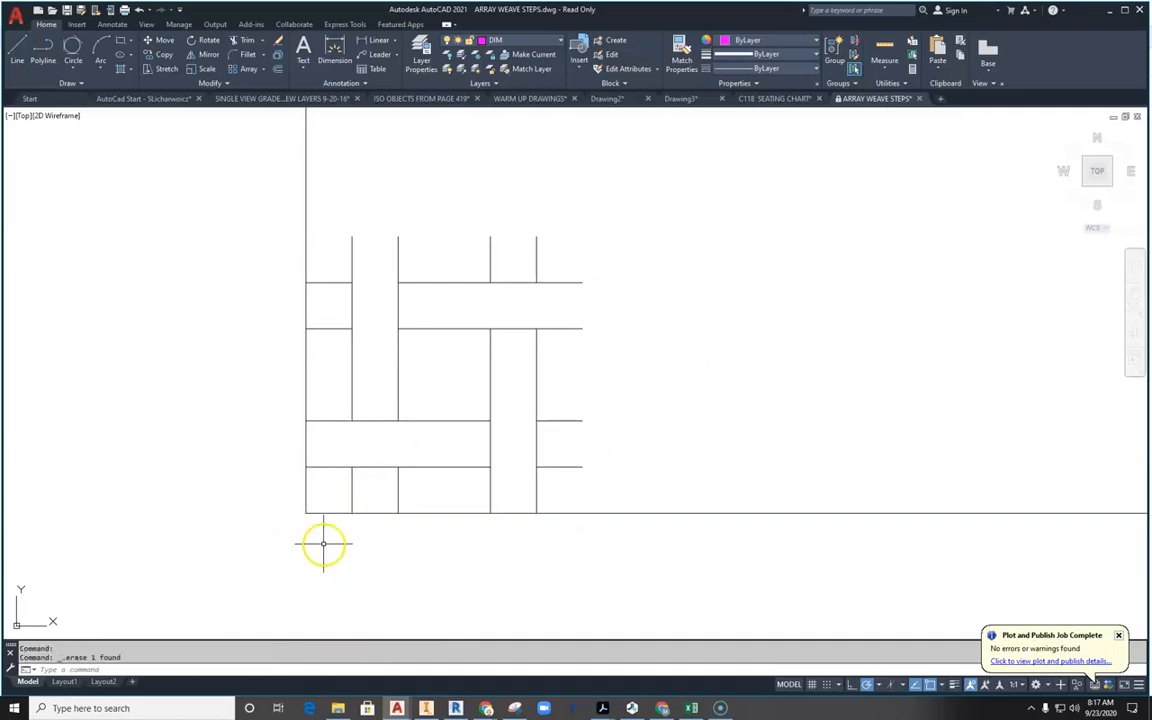
Undo the erasure and the move to the square's corner, and delete both helper lines from the weave unit
{"action": "left_click", "coordinate": [139, 11]}
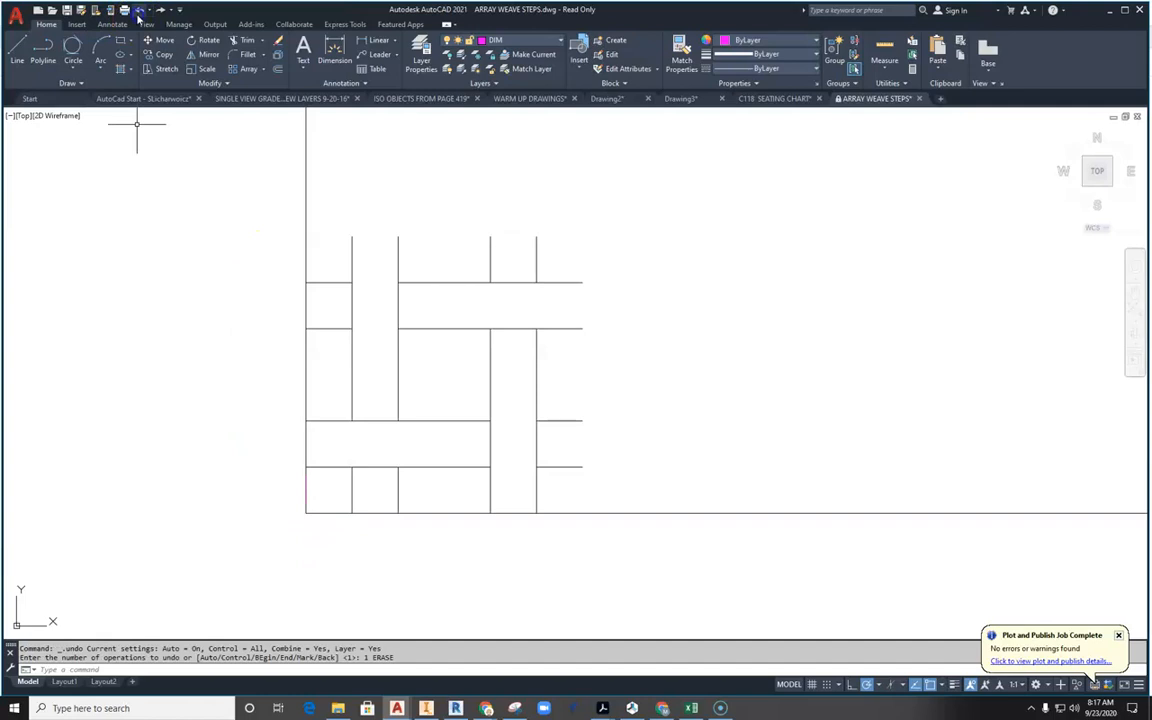
{"action": "left_click", "coordinate": [139, 11]}
{"action": "left_click", "coordinate": [418, 410]}
{"action": "left_click", "coordinate": [399, 424]}
{"action": "key", "text": "Delete"}
Make OBJECT-VISIBLE the current layer
{"action": "scroll", "coordinate": [440, 397], "scroll_direction": "up", "scroll_amount": 4}
{"action": "middle_click_drag", "start_coordinate": [411, 407], "coordinate": [474, 386]}
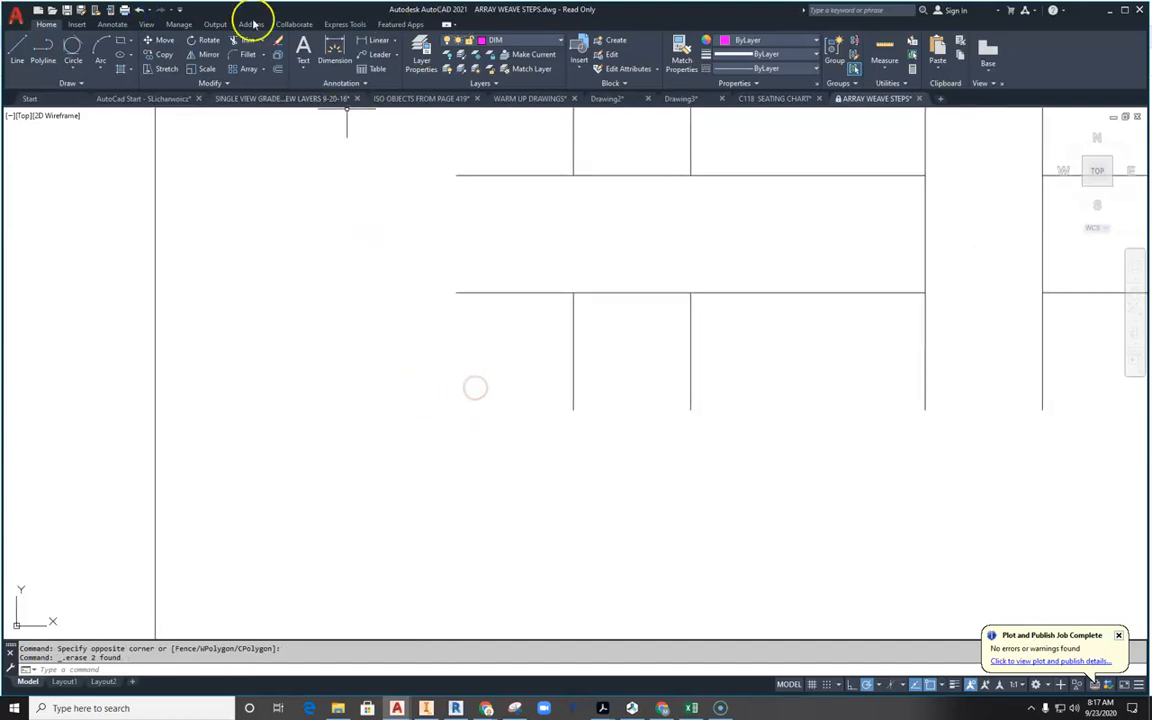
{"action": "left_click", "coordinate": [531, 43]}
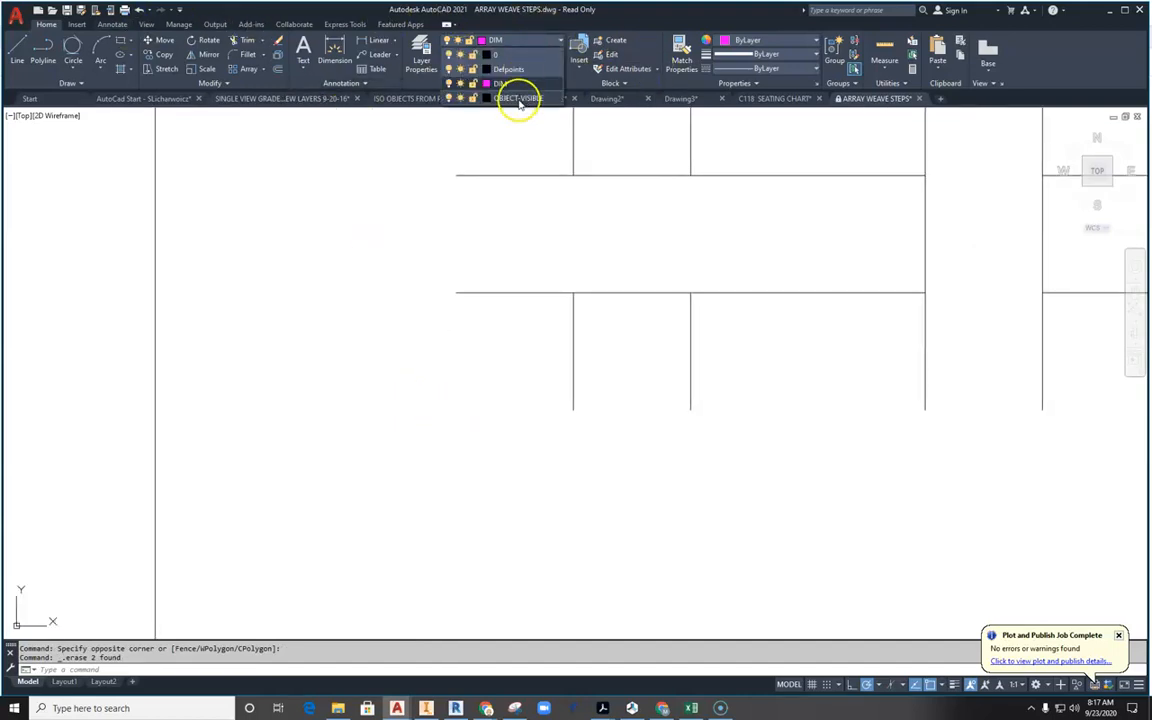
{"action": "left_click", "coordinate": [514, 98]}
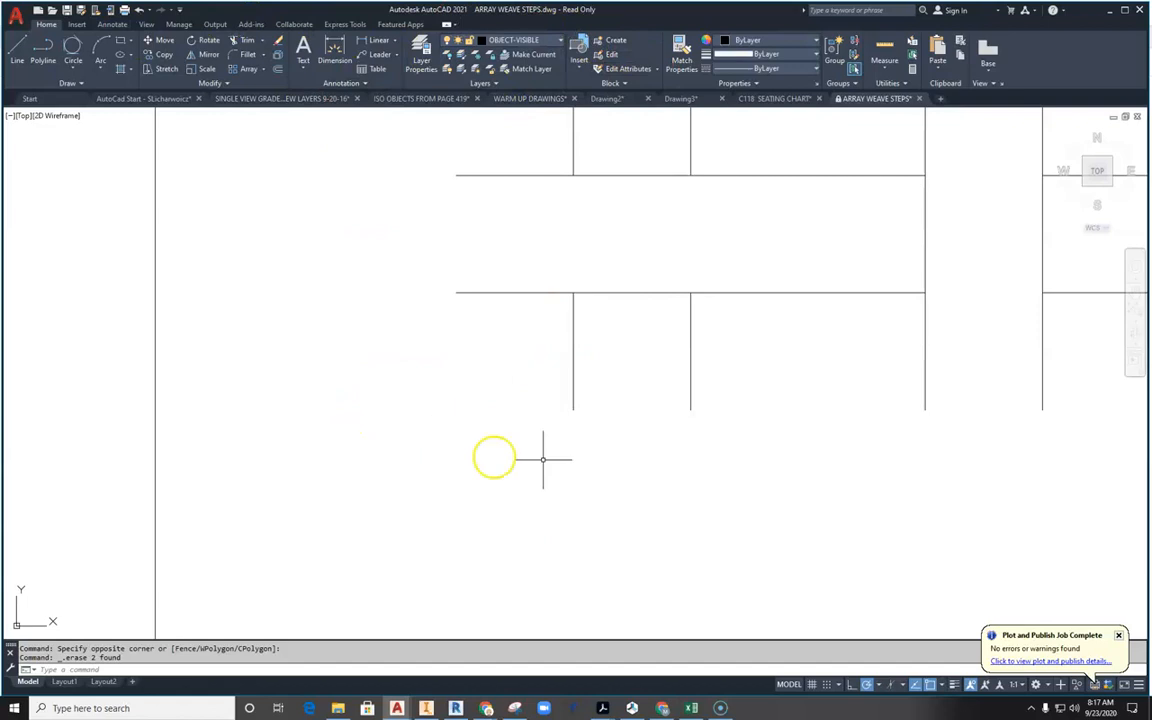
Move the weave unit from the tracked intersection of its lower-left line ends onto the square's lower-left corner
{"action": "scroll", "coordinate": [325, 430], "scroll_direction": "down", "scroll_amount": 4}
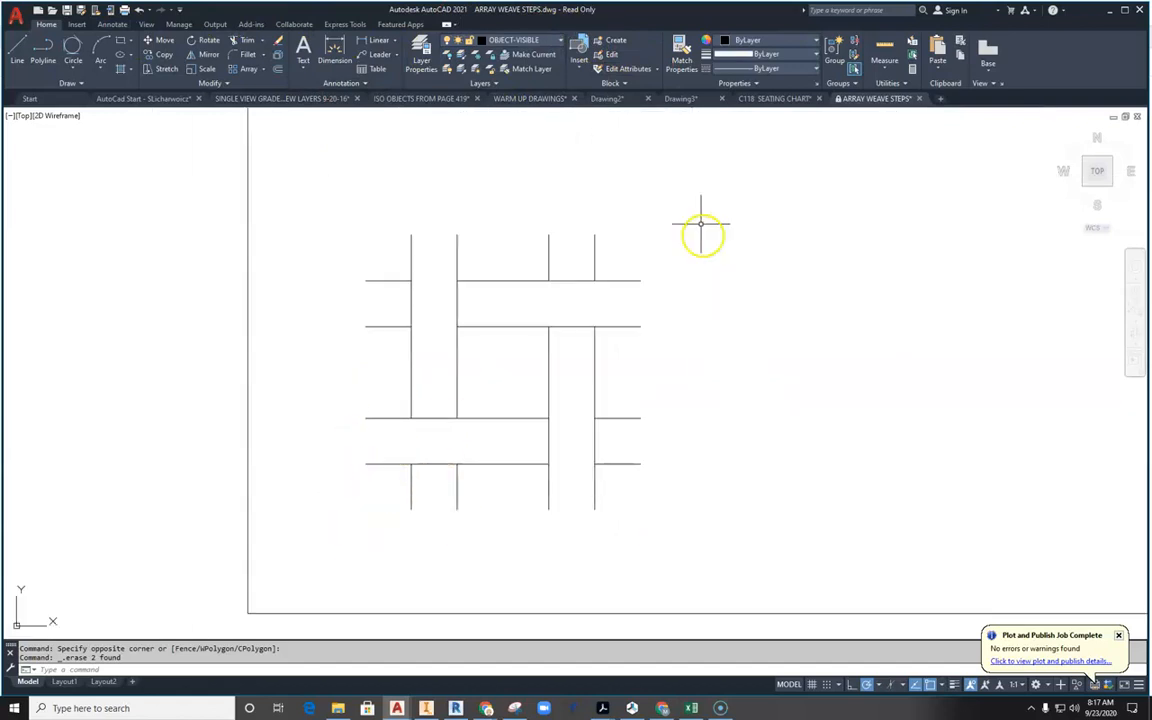
{"action": "left_click", "coordinate": [714, 196]}
{"action": "left_click", "coordinate": [337, 535]}
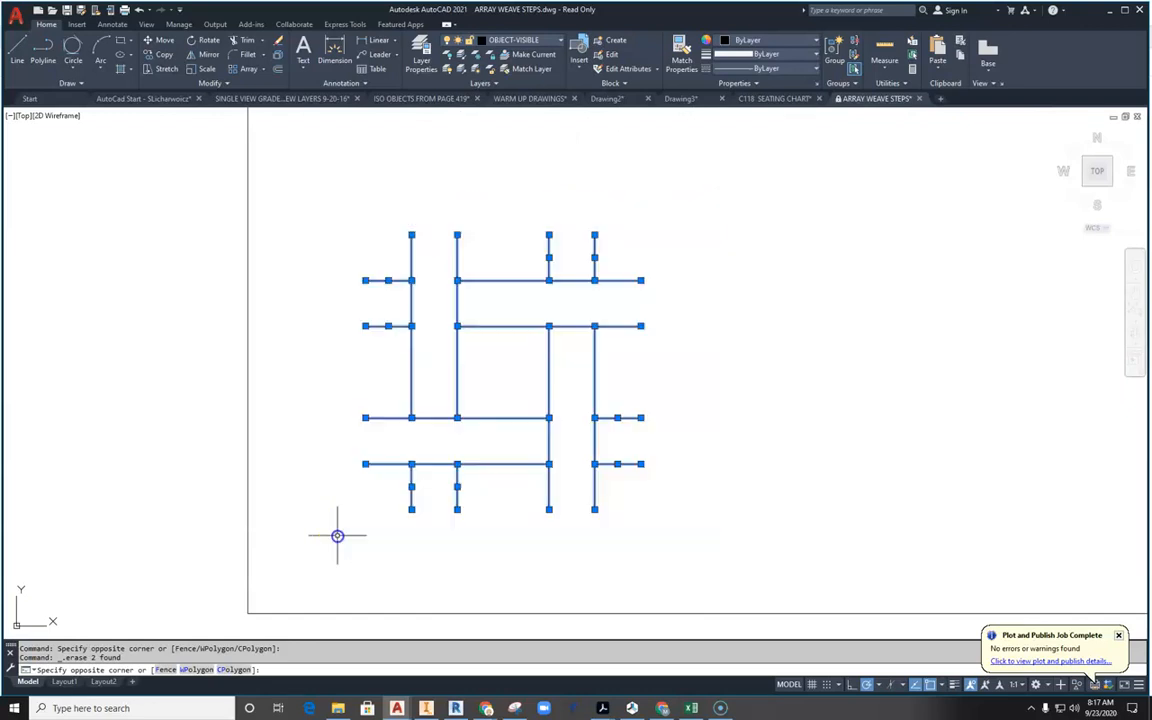
{"action": "left_click", "coordinate": [160, 40]}
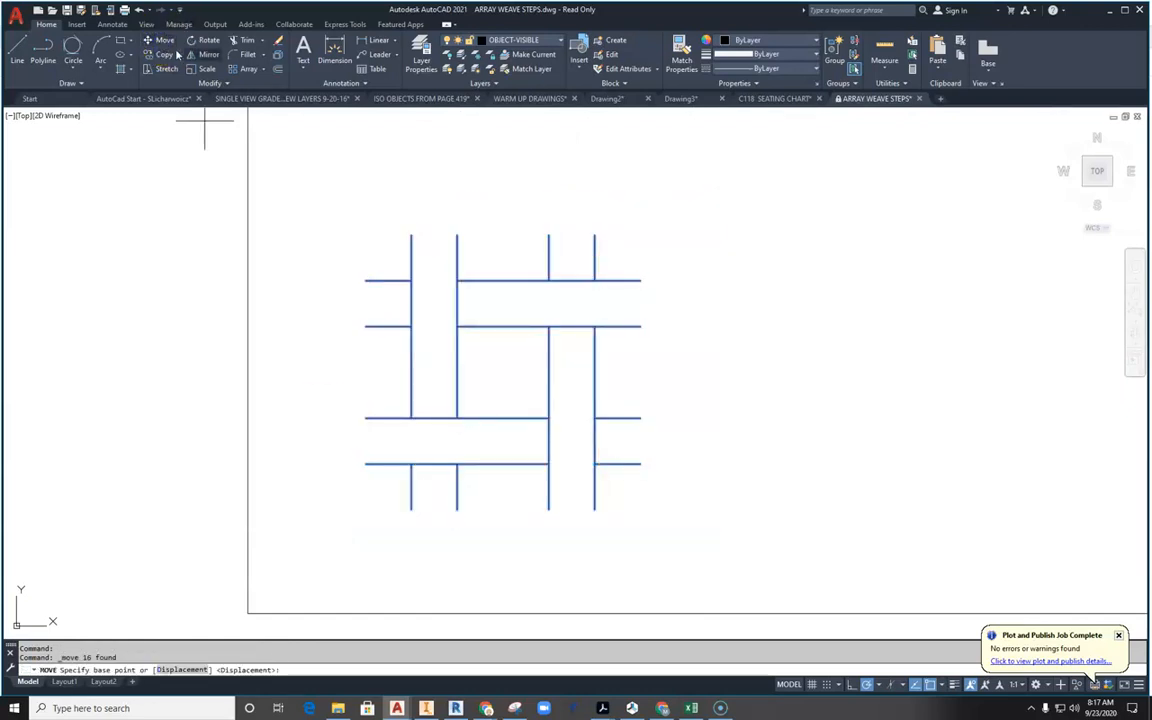
{"action": "scroll", "coordinate": [339, 518], "scroll_direction": "up", "scroll_amount": 4}
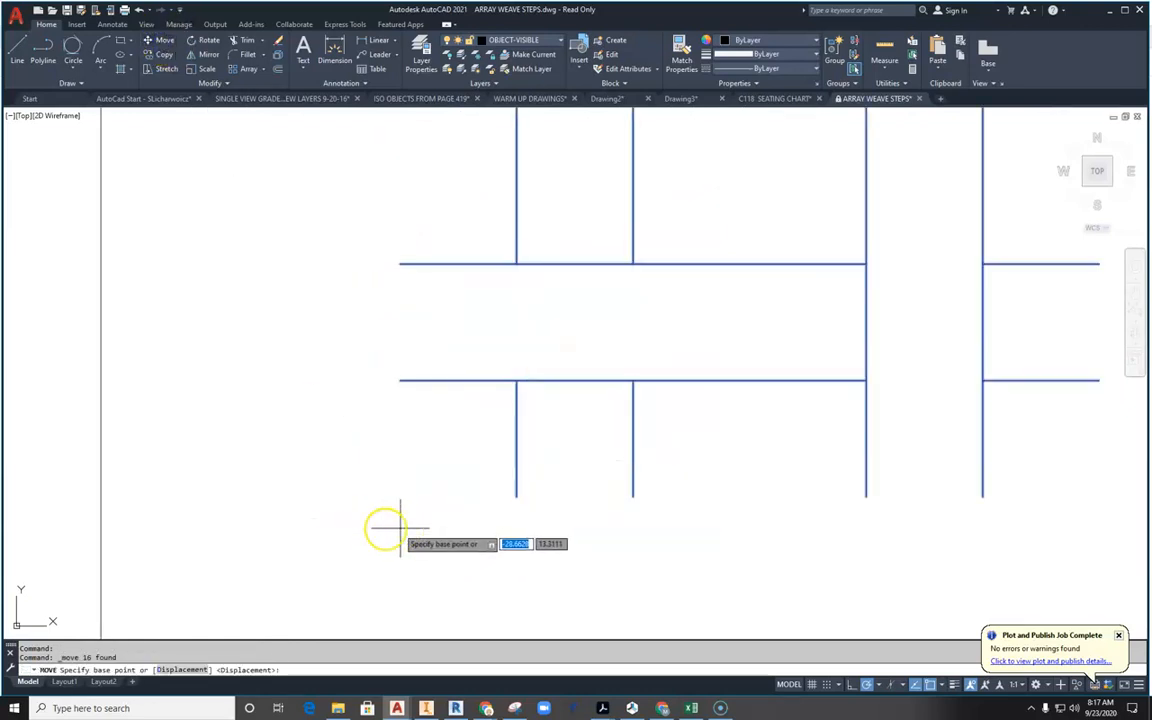
{"action": "left_click", "coordinate": [400, 380]}
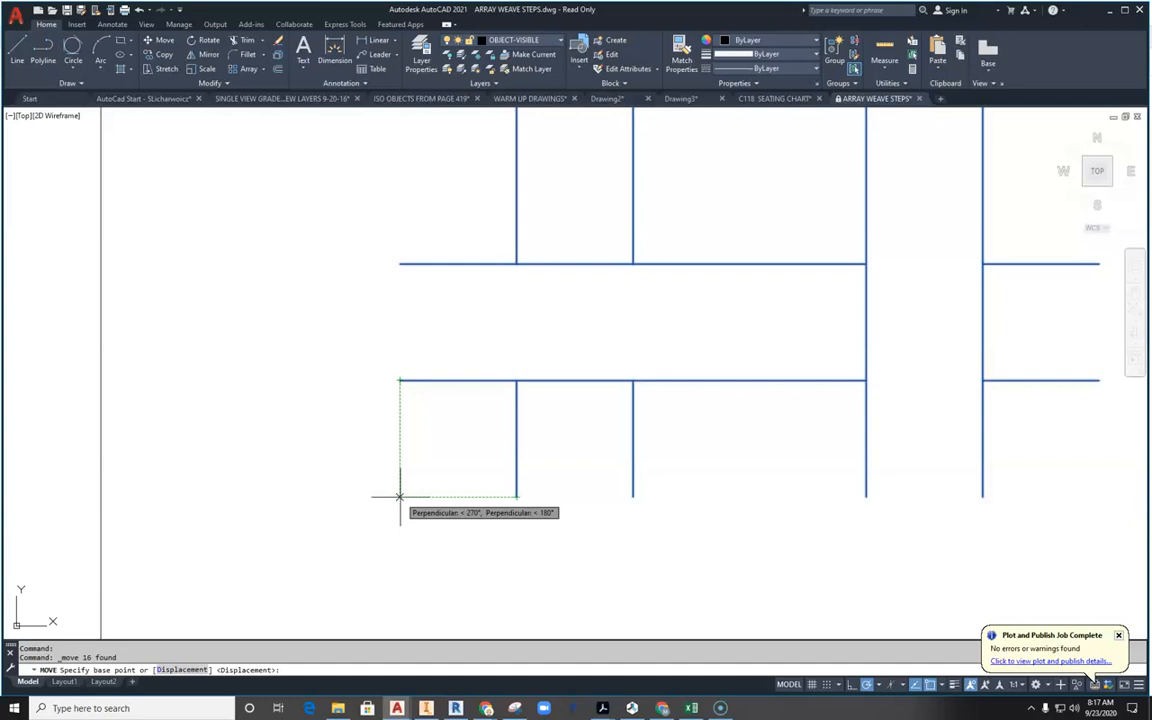
{"action": "left_click", "coordinate": [399, 496]}
{"action": "scroll", "coordinate": [350, 530], "scroll_direction": "down", "scroll_amount": 3}
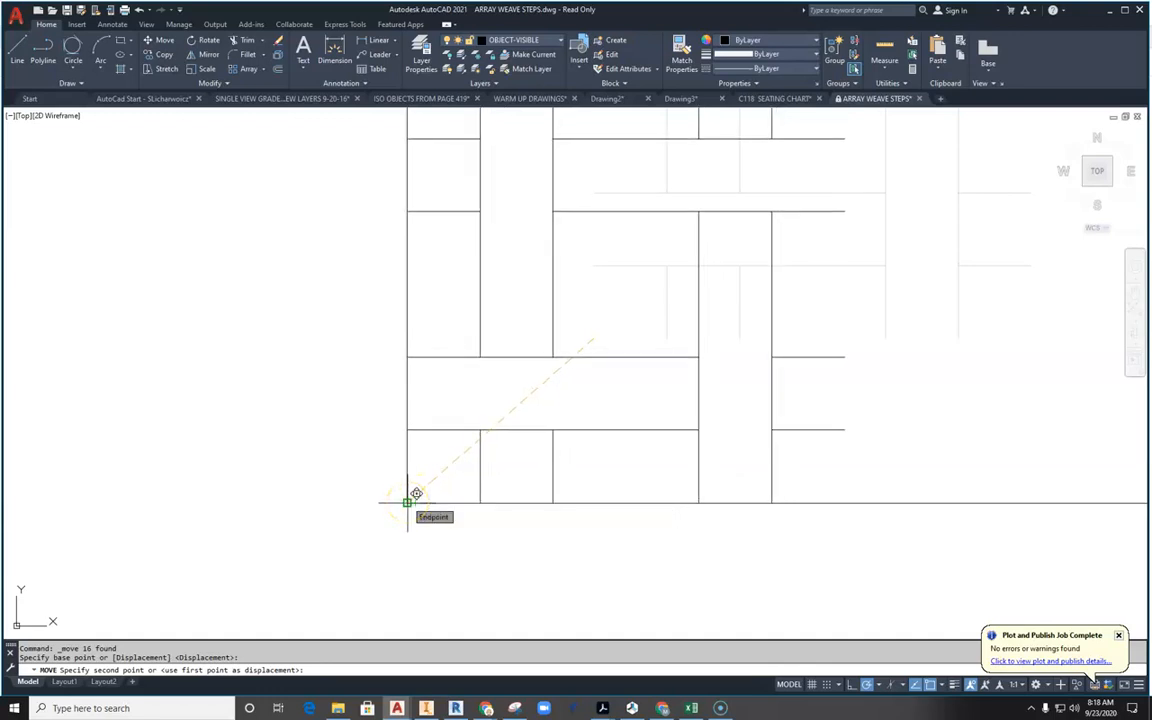
{"action": "left_click", "coordinate": [407, 500]}
Examine the rectangular array example and its note on object selection, row and column spacing, and counts
{"action": "scroll", "coordinate": [407, 500], "scroll_direction": "down", "scroll_amount": 4}
{"action": "scroll", "coordinate": [450, 445], "scroll_direction": "down", "scroll_amount": 2}
{"action": "mouse_move", "coordinate": [558, 412]}
{"action": "middle_mouse_down"}
{"action": "mouse_move", "coordinate": [442, 414]}
{"action": "mouse_move", "coordinate": [373, 442]}
{"action": "mouse_move", "coordinate": [414, 442]}
{"action": "middle_mouse_up"}
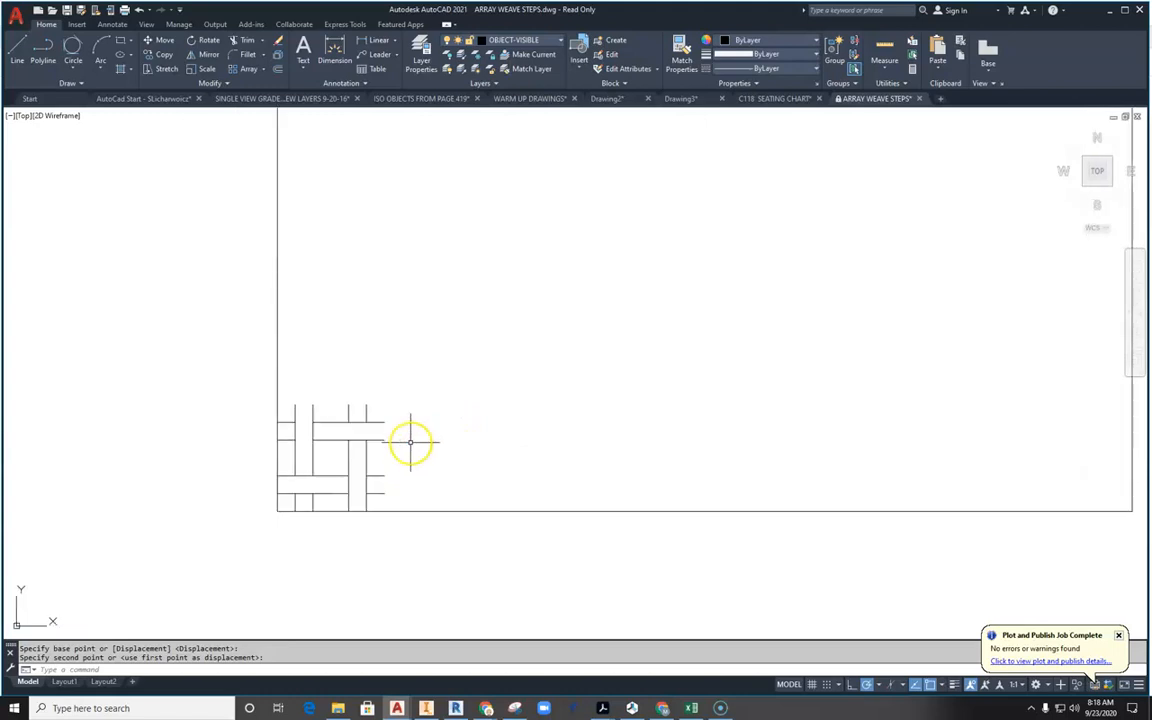
{"action": "scroll", "coordinate": [465, 430], "scroll_direction": "down", "scroll_amount": 3}
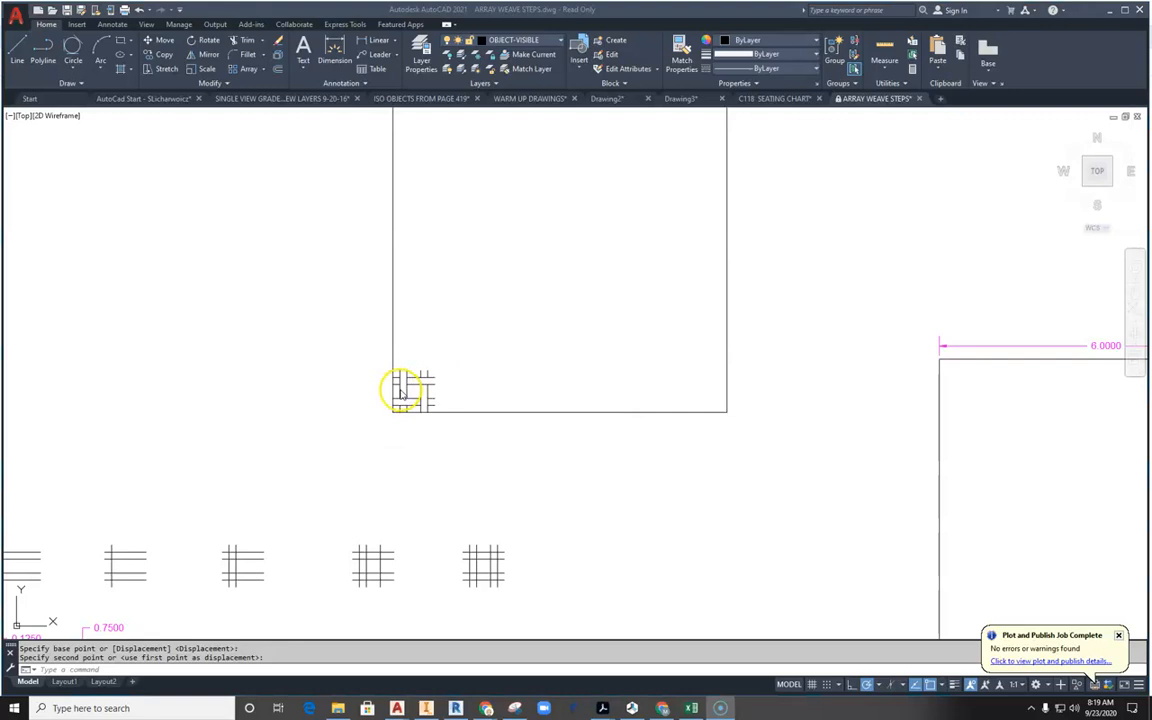
{"action": "scroll", "coordinate": [424, 377], "scroll_direction": "down", "scroll_amount": 2}
{"action": "scroll", "coordinate": [478, 390], "scroll_direction": "down", "scroll_amount": 2}
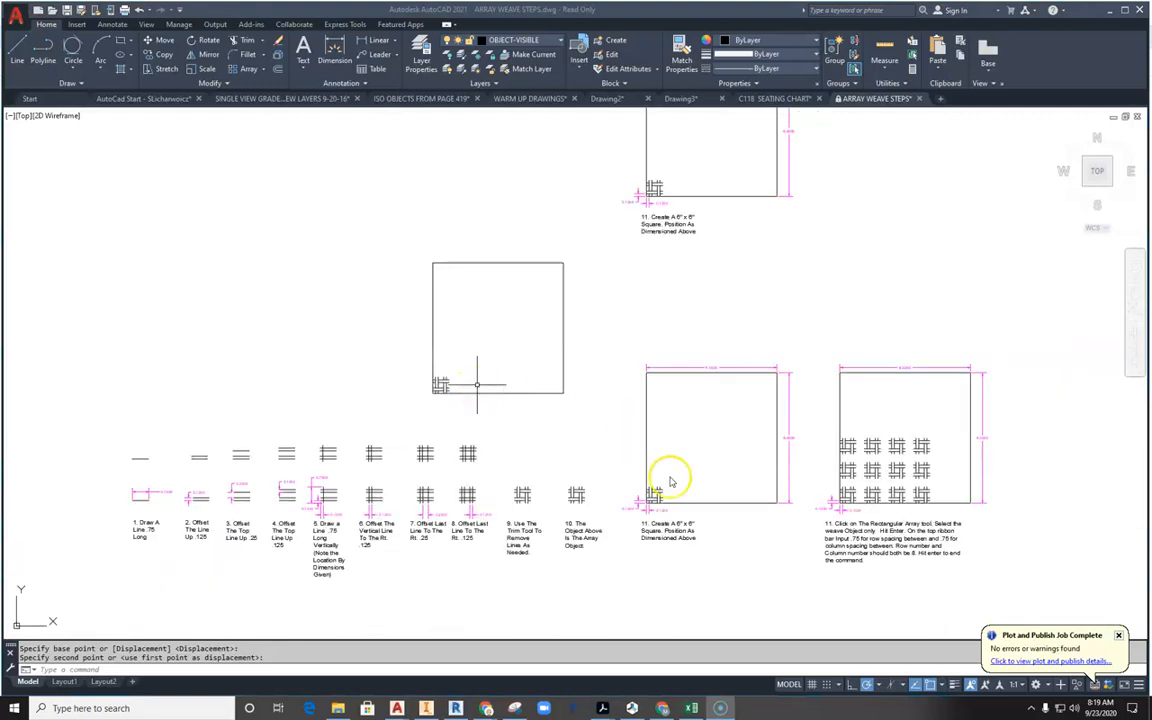
{"action": "scroll", "coordinate": [930, 583], "scroll_direction": "up", "scroll_amount": 4}
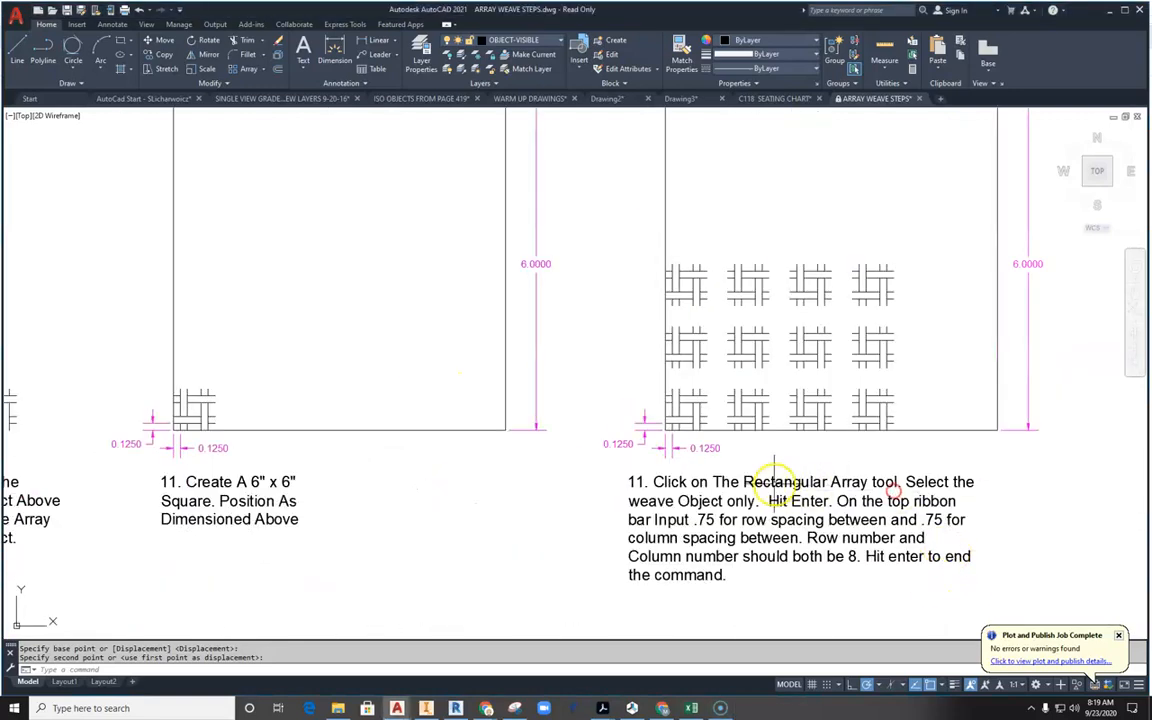
{"action": "scroll", "coordinate": [660, 470], "scroll_direction": "up", "scroll_amount": 2}
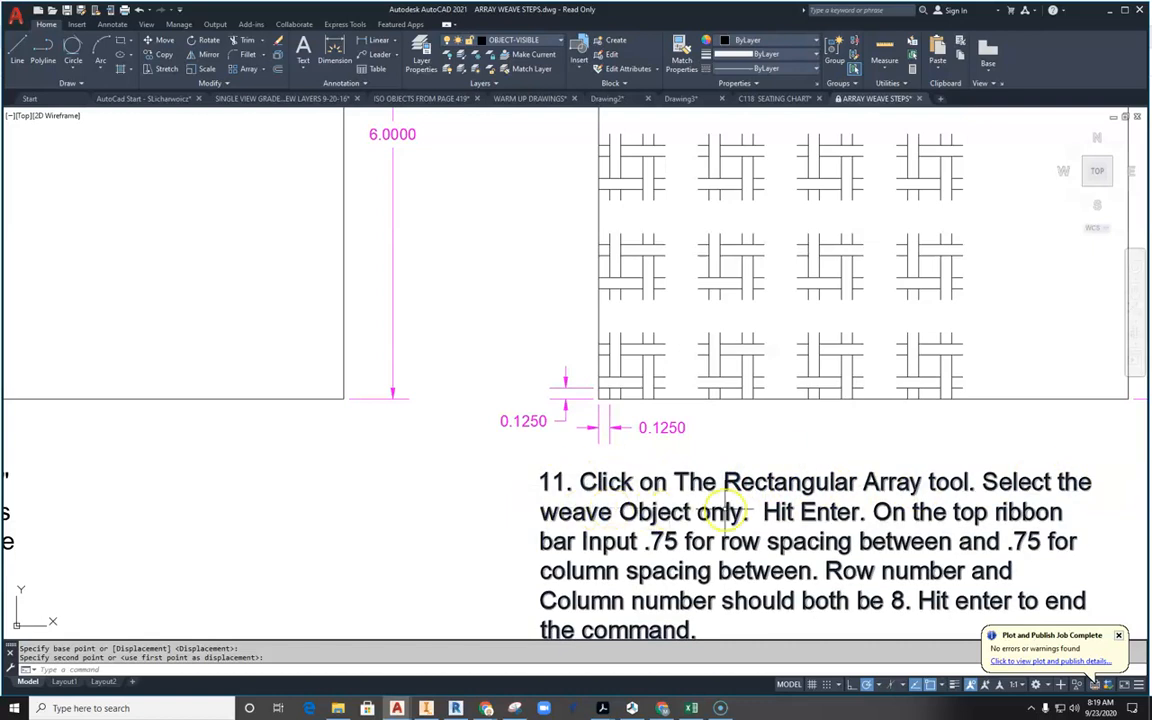
{"action": "scroll", "coordinate": [727, 511], "scroll_direction": "down", "scroll_amount": 5}
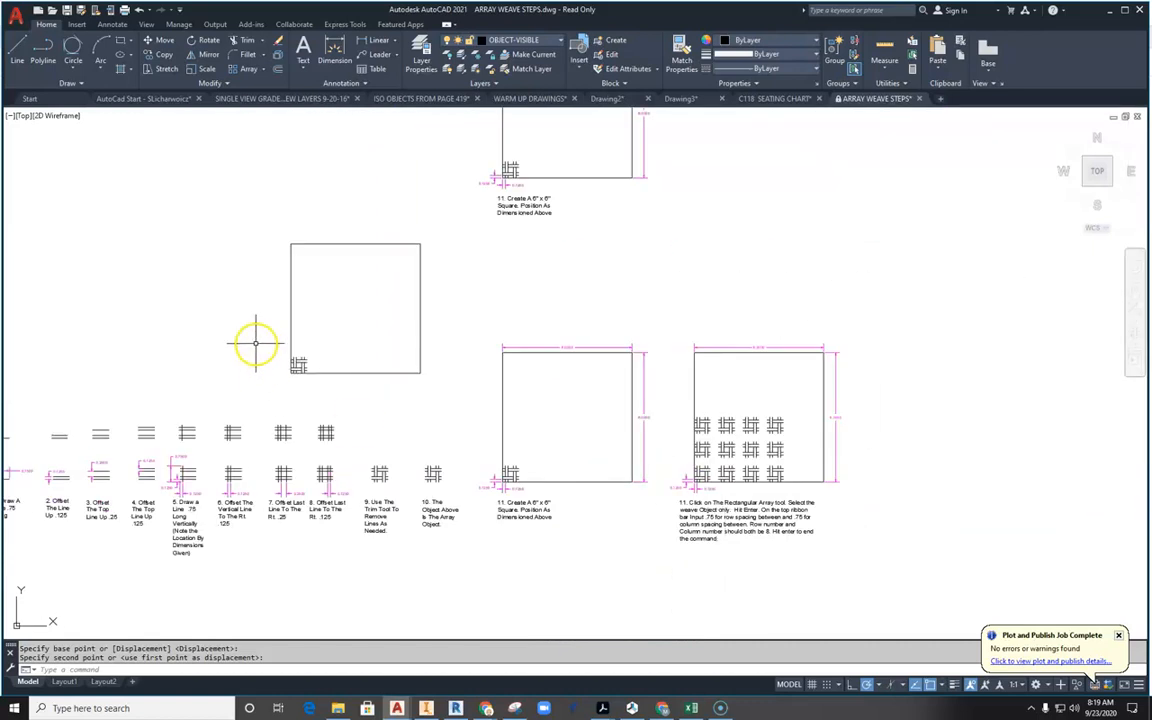
{"action": "left_click", "coordinate": [265, 70]}
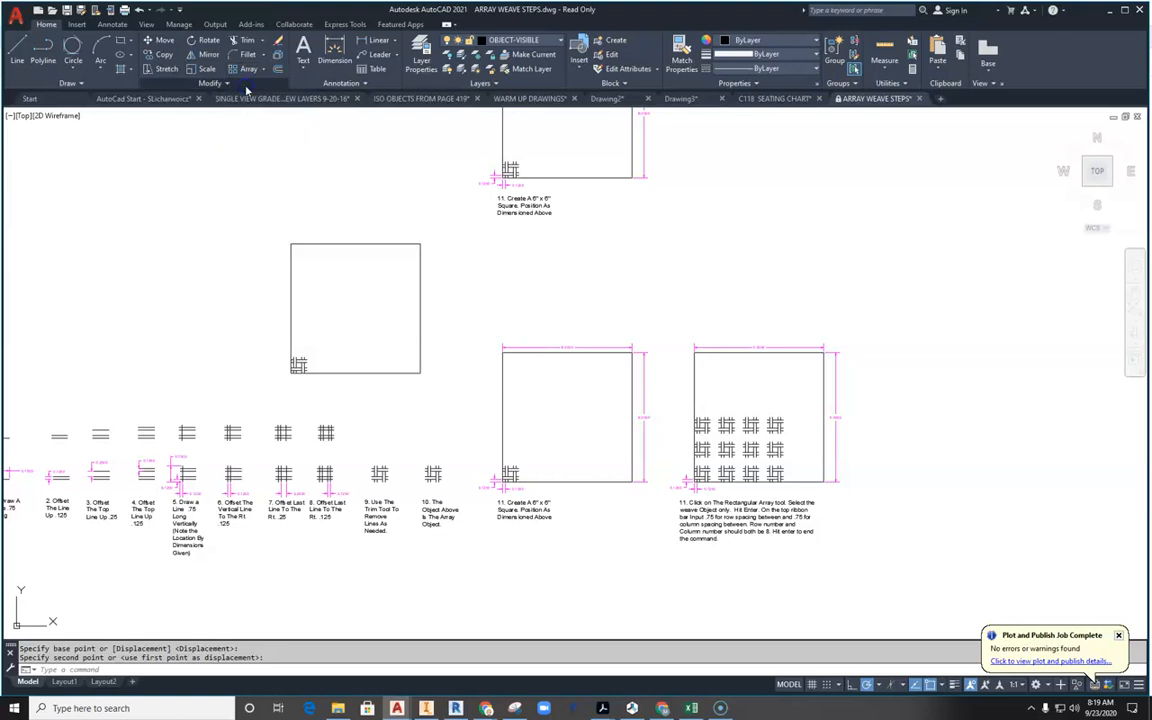
{"action": "left_click", "coordinate": [247, 90]}
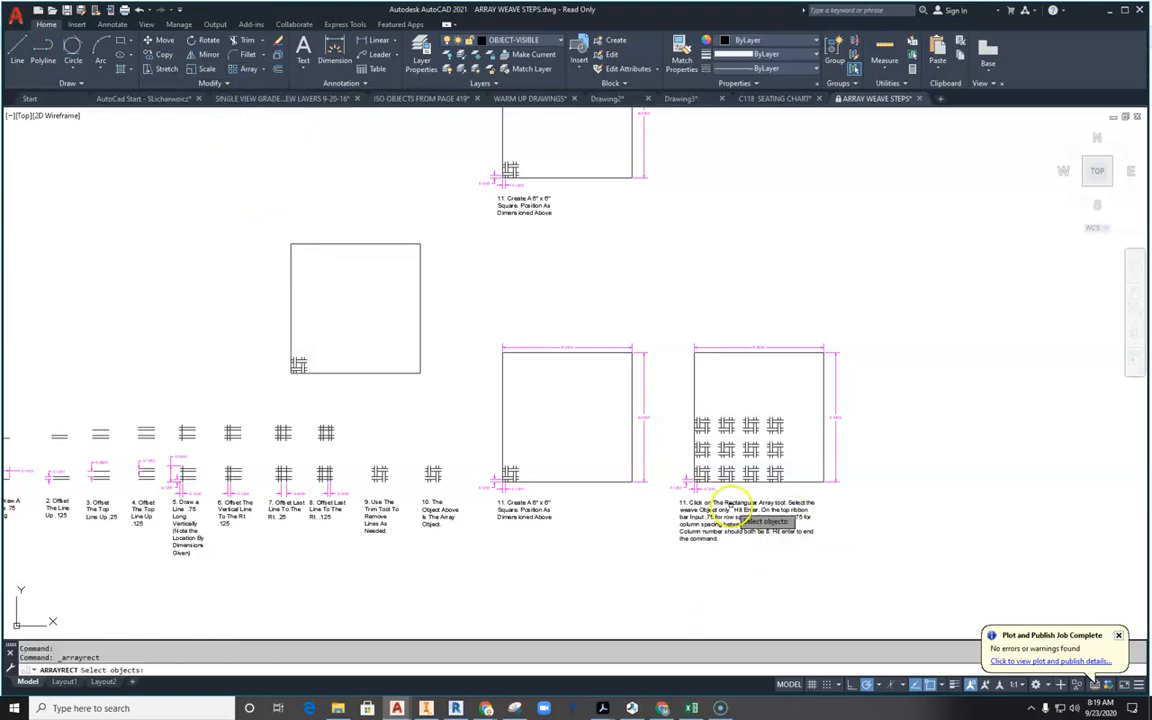
{"action": "scroll", "coordinate": [745, 510], "scroll_direction": "up", "scroll_amount": 4}
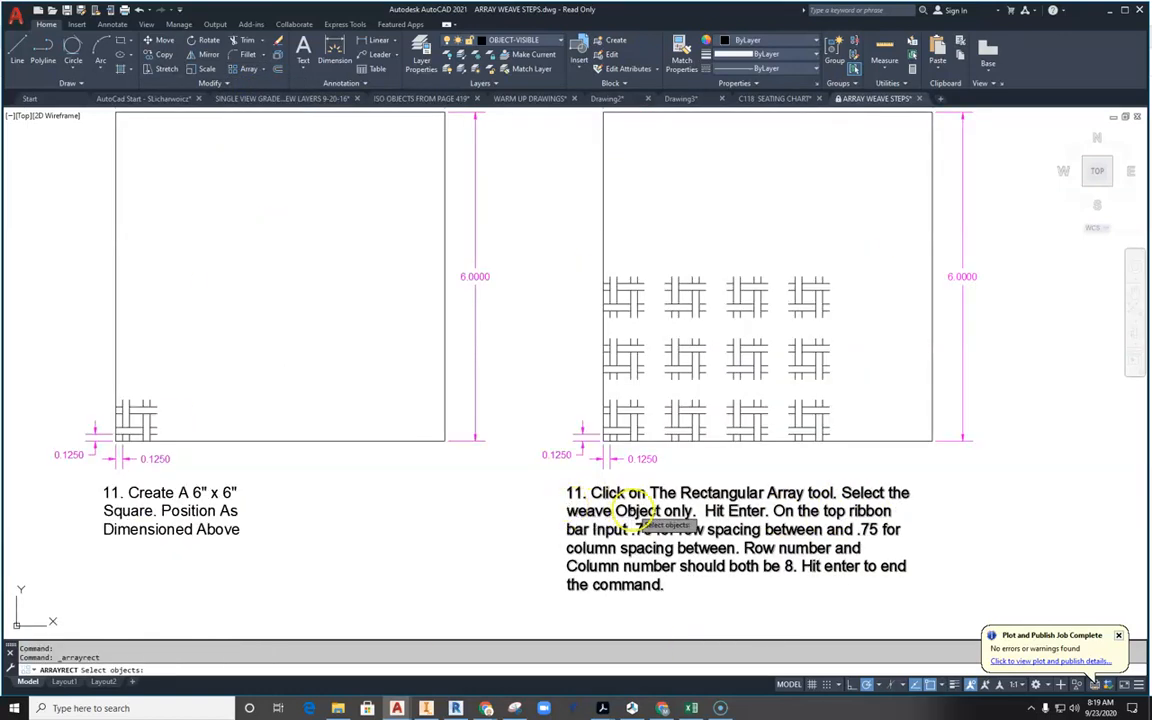
{"action": "scroll", "coordinate": [678, 512], "scroll_direction": "down", "scroll_amount": 4}
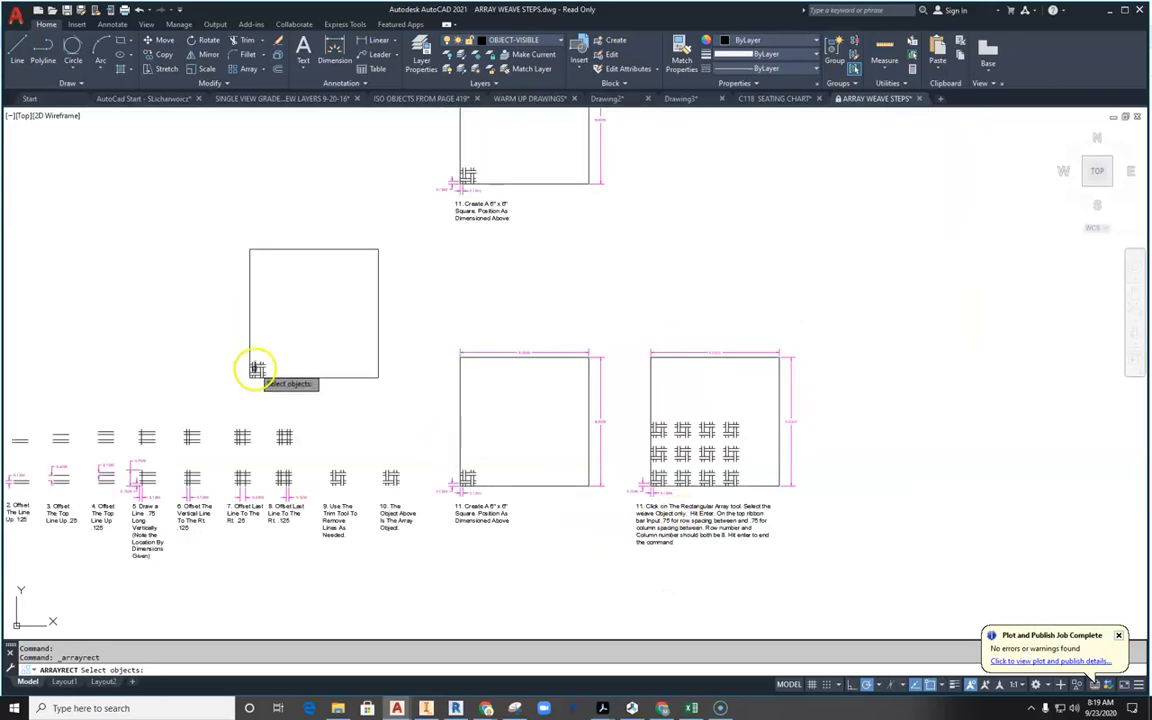
{"action": "scroll", "coordinate": [257, 369], "scroll_direction": "up", "scroll_amount": 8}
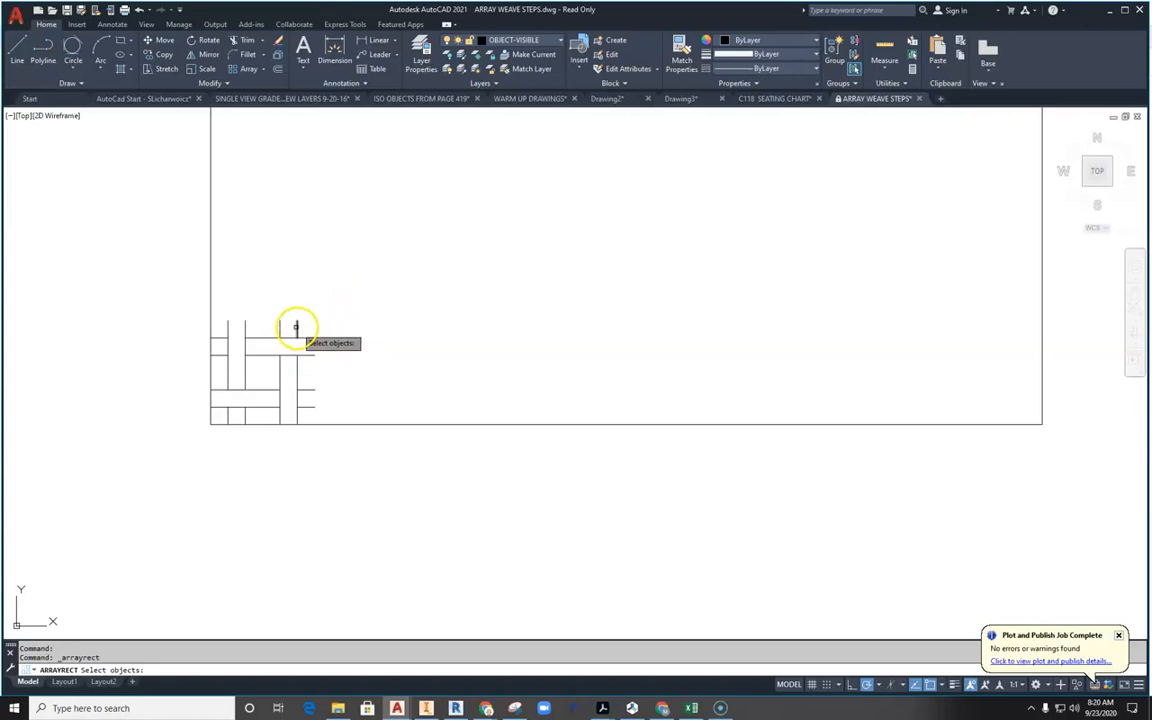
{"action": "left_click", "coordinate": [297, 327]}
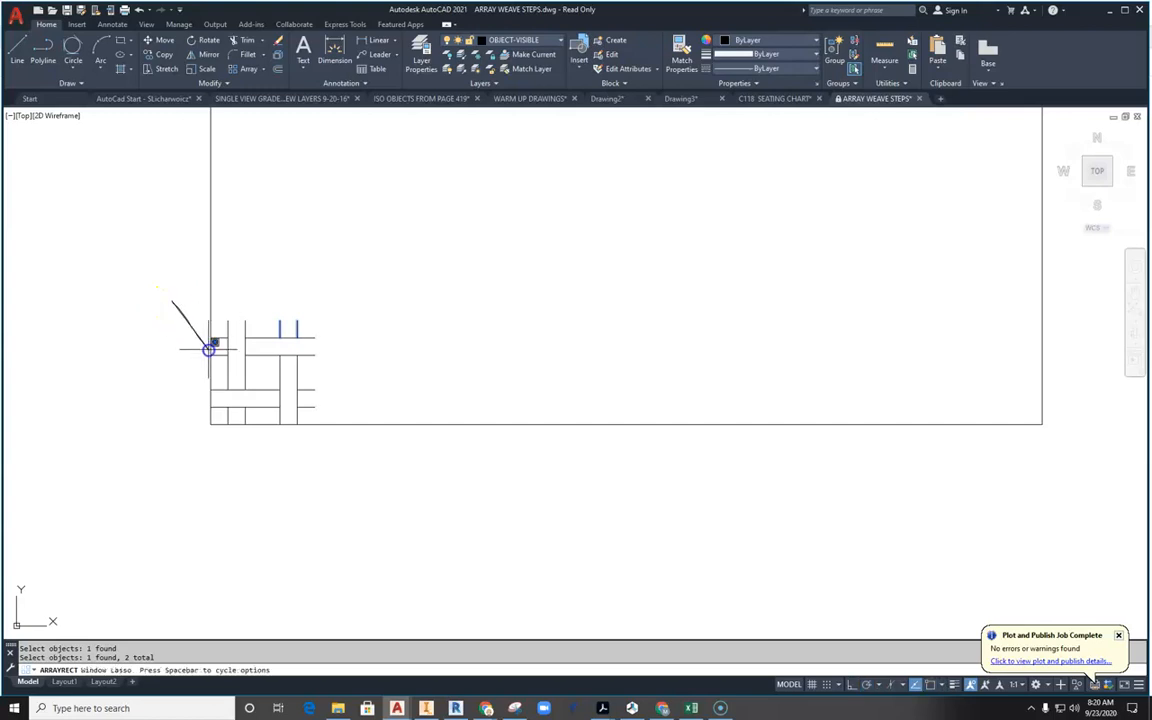
{"action": "mouse_move", "coordinate": [170, 296]}
{"action": "left_mouse_down"}
{"action": "mouse_move", "coordinate": [229, 327]}
{"action": "mouse_move", "coordinate": [342, 440]}
{"action": "left_mouse_up"}
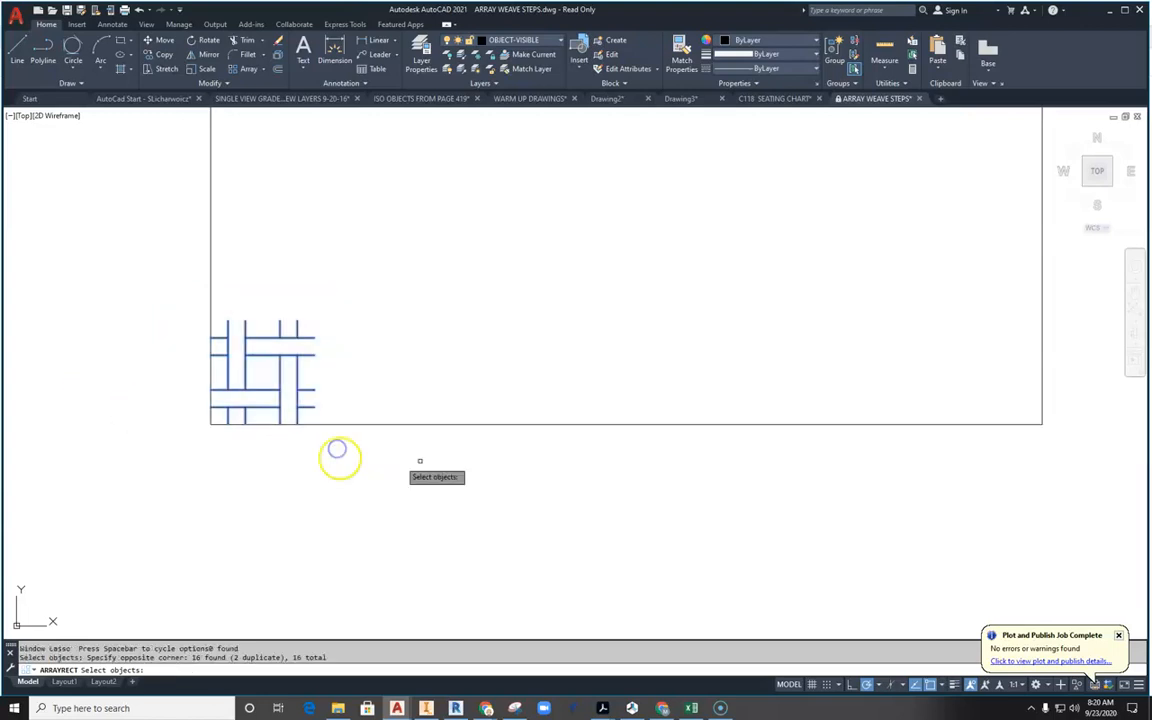
{"action": "left_click", "coordinate": [401, 273]}
{"action": "left_click", "coordinate": [335, 338]}
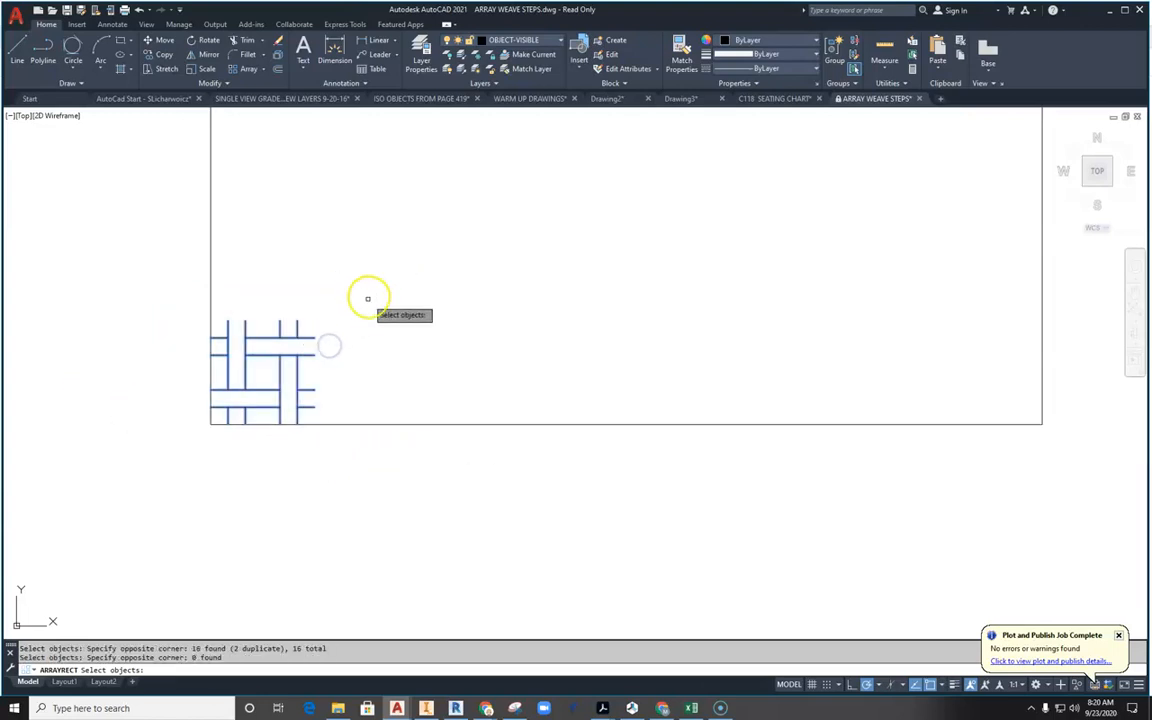
{"action": "left_click", "coordinate": [369, 287]}
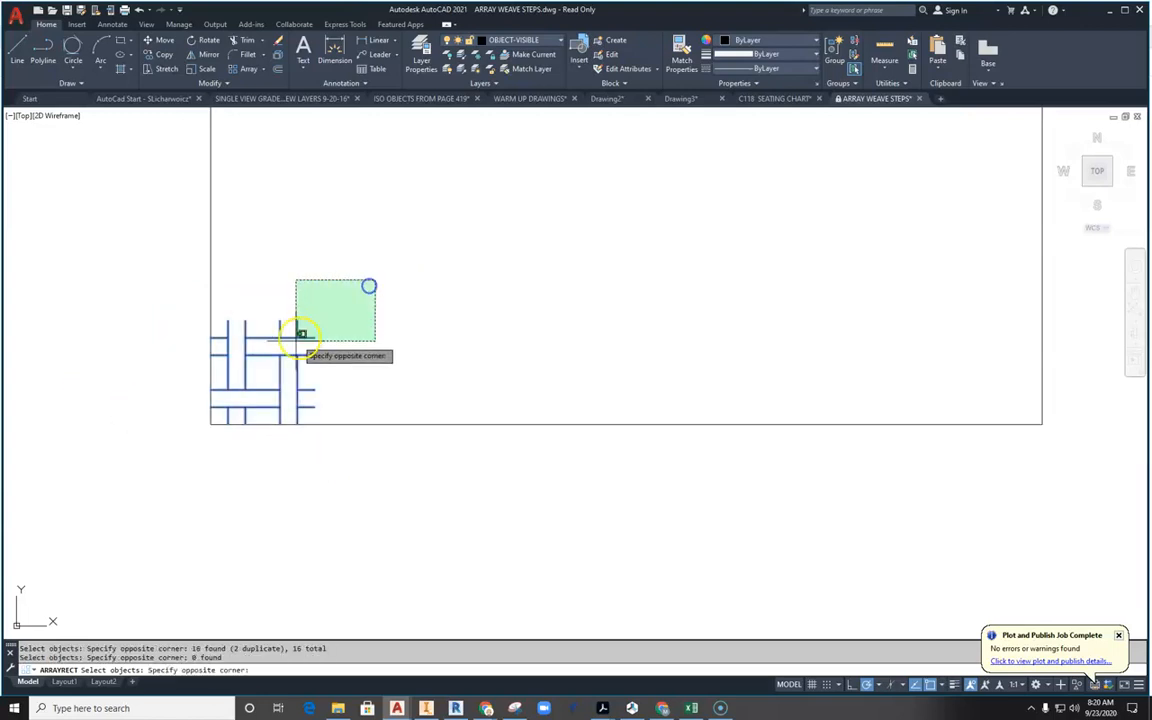
{"action": "left_click", "coordinate": [221, 409]}
{"action": "left_click", "coordinate": [180, 284]}
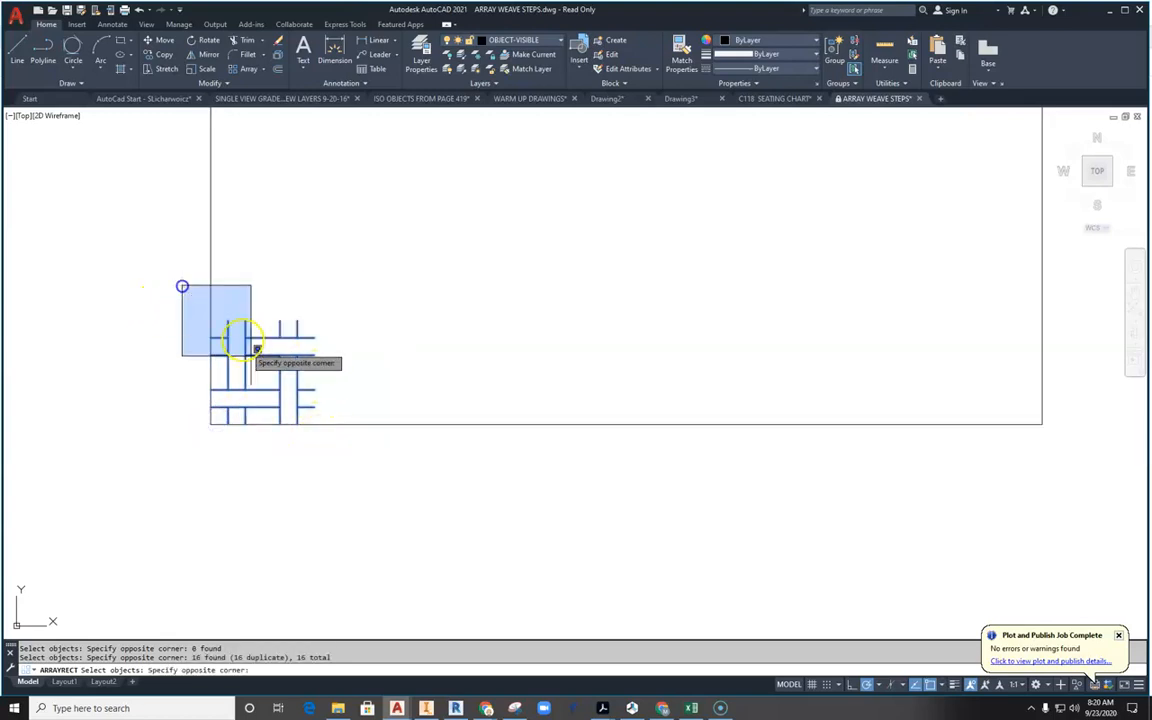
{"action": "left_click", "coordinate": [349, 472]}
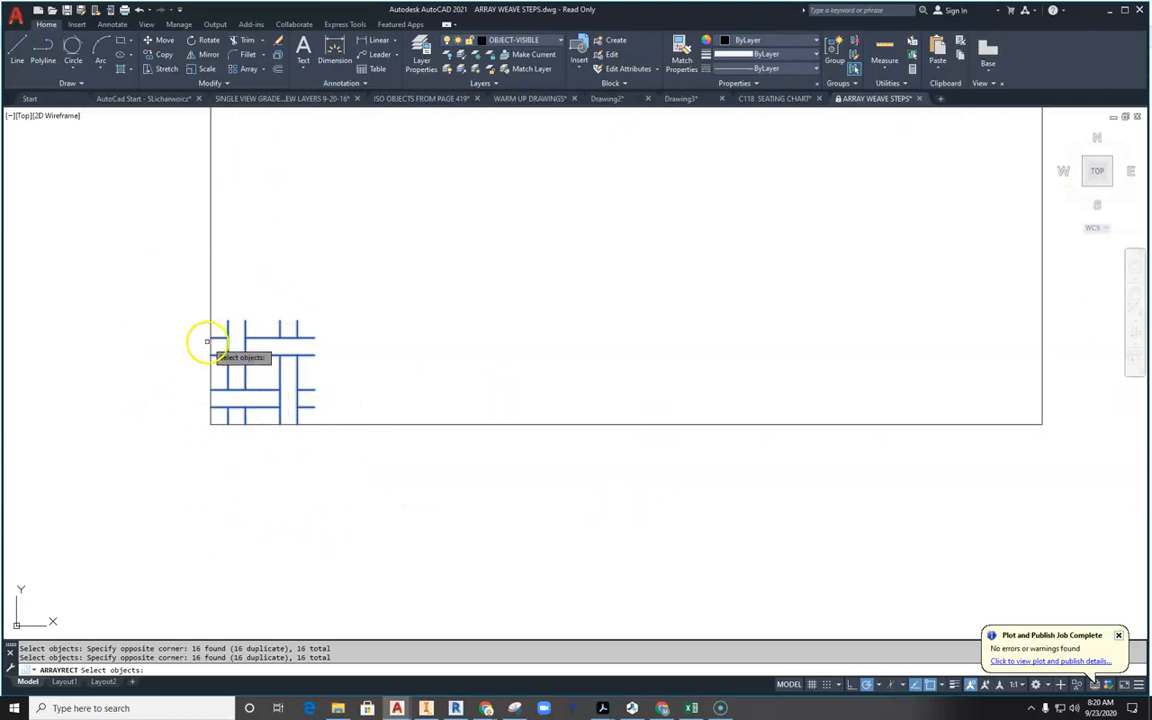
{"action": "scroll", "coordinate": [290, 391], "scroll_direction": "down", "scroll_amount": 6}
{"action": "middle_click_drag", "start_coordinate": [535, 479], "coordinate": [252, 339]}
{"action": "scroll", "coordinate": [800, 470], "scroll_direction": "up", "scroll_amount": 6}
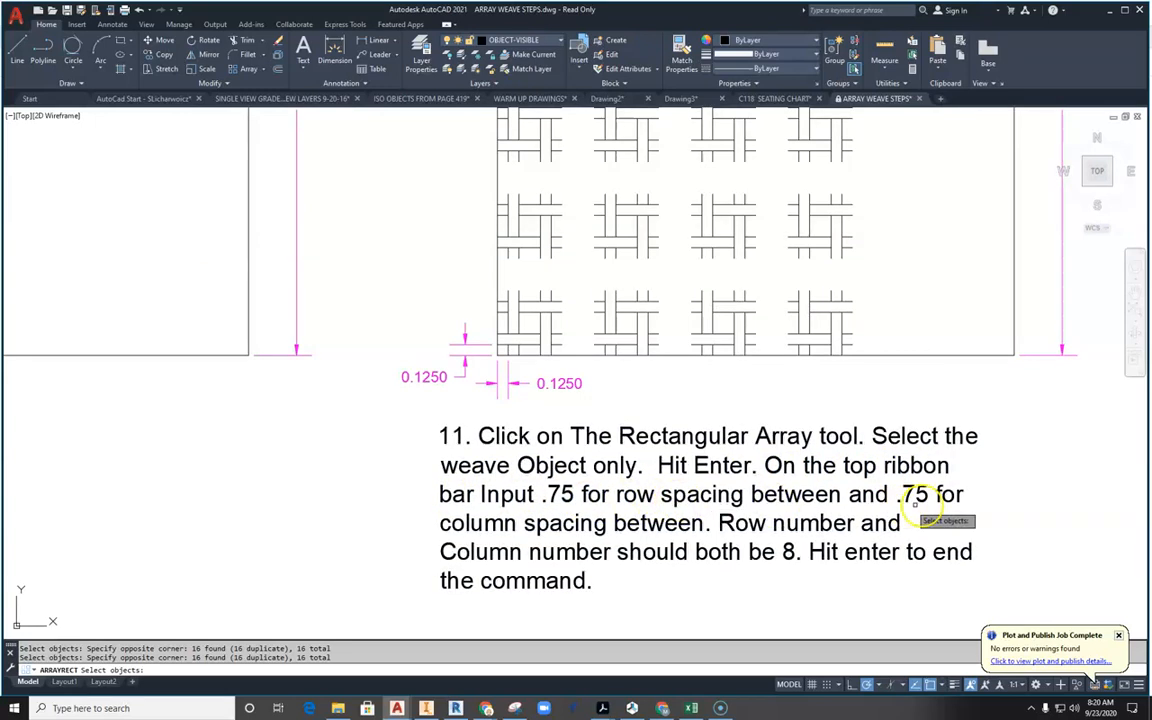
{"action": "scroll", "coordinate": [590, 535], "scroll_direction": "down", "scroll_amount": 4}
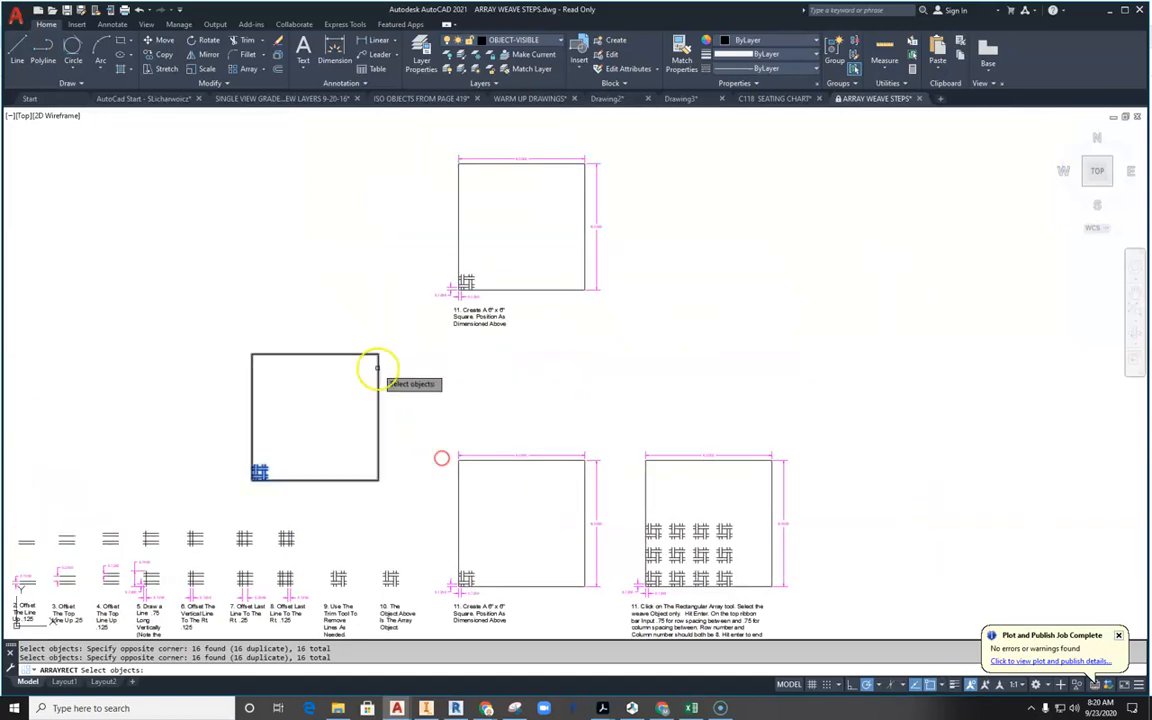
{"action": "key", "text": "Escape"}
Start a rectangular array of only the weave unit's lines in the square's lower-left corner, leaving the square unselected
{"action": "scroll", "coordinate": [300, 355], "scroll_direction": "up", "scroll_amount": 5}
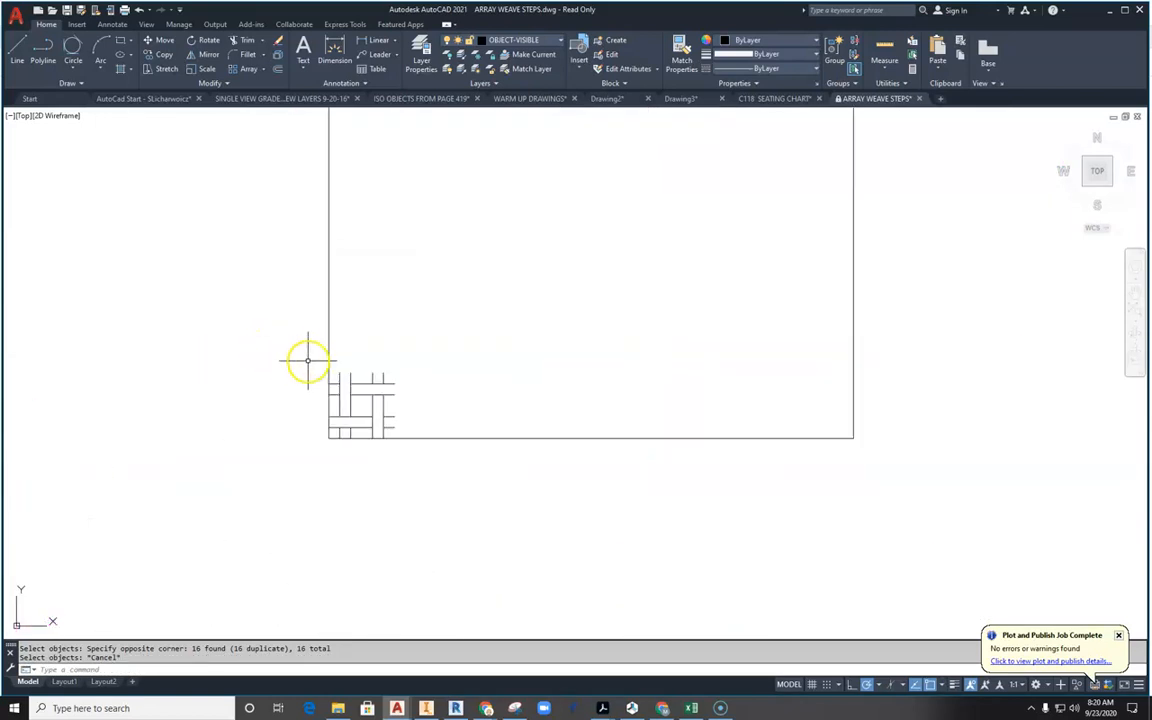
{"action": "left_click", "coordinate": [241, 69]}
{"action": "left_click", "coordinate": [285, 326]}
{"action": "left_click", "coordinate": [418, 466]}
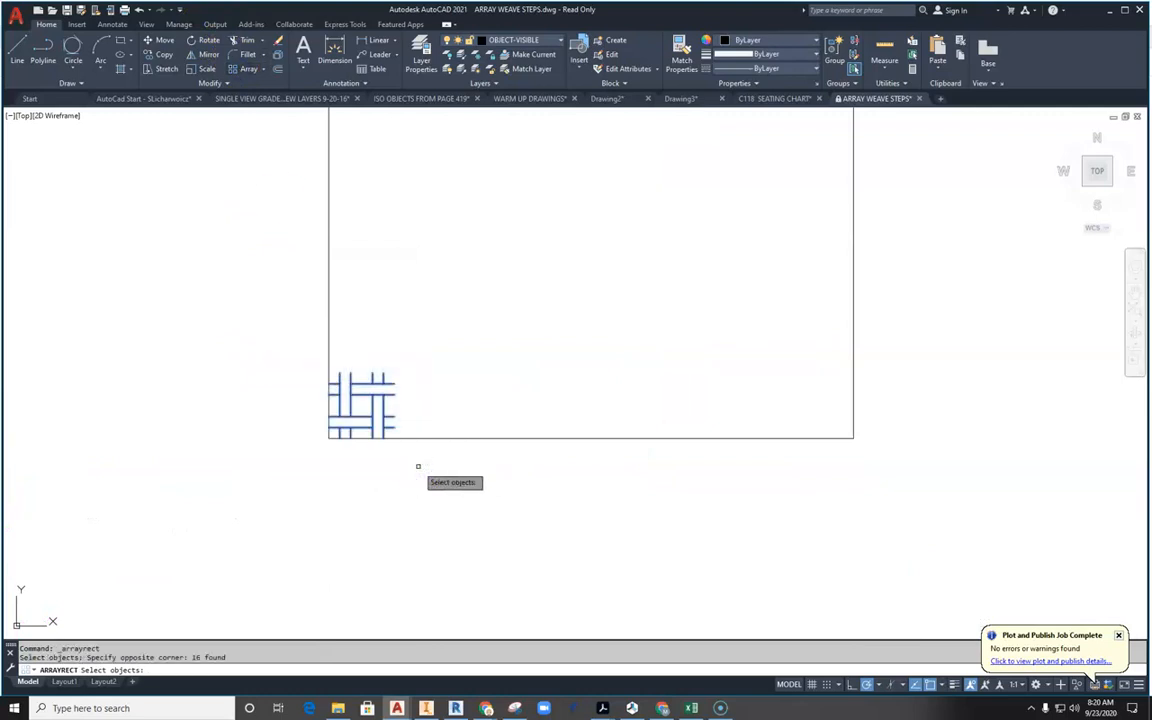
{"action": "key", "text": "Return"}
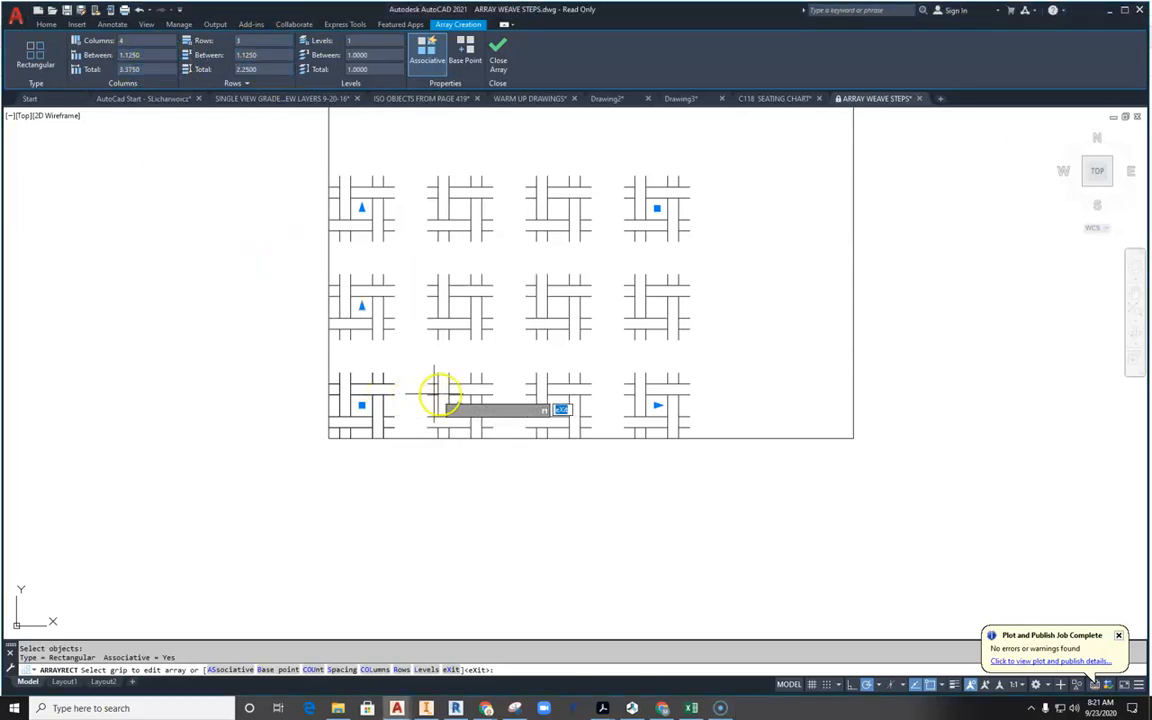
Set the array's column spacing to 0.75 and its row spacing to 0.75
{"action": "scroll", "coordinate": [325, 437], "scroll_direction": "up", "scroll_amount": 5}
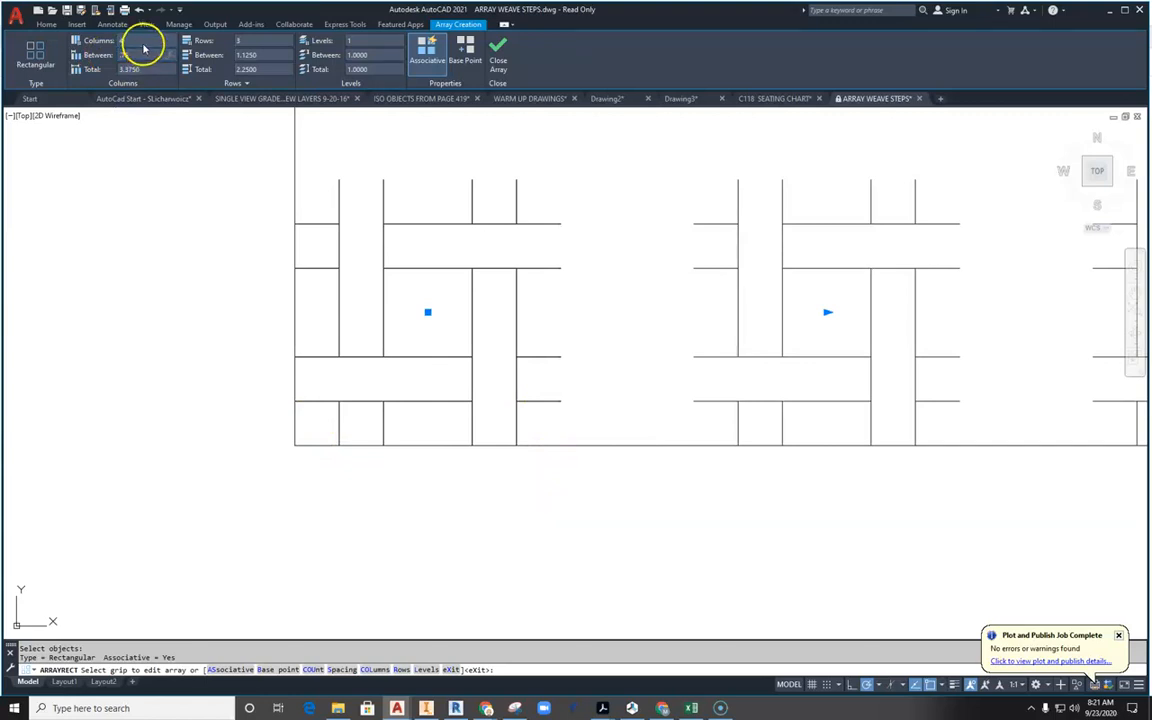
{"action": "middle_click_drag", "start_coordinate": [440, 240], "coordinate": [482, 480]}
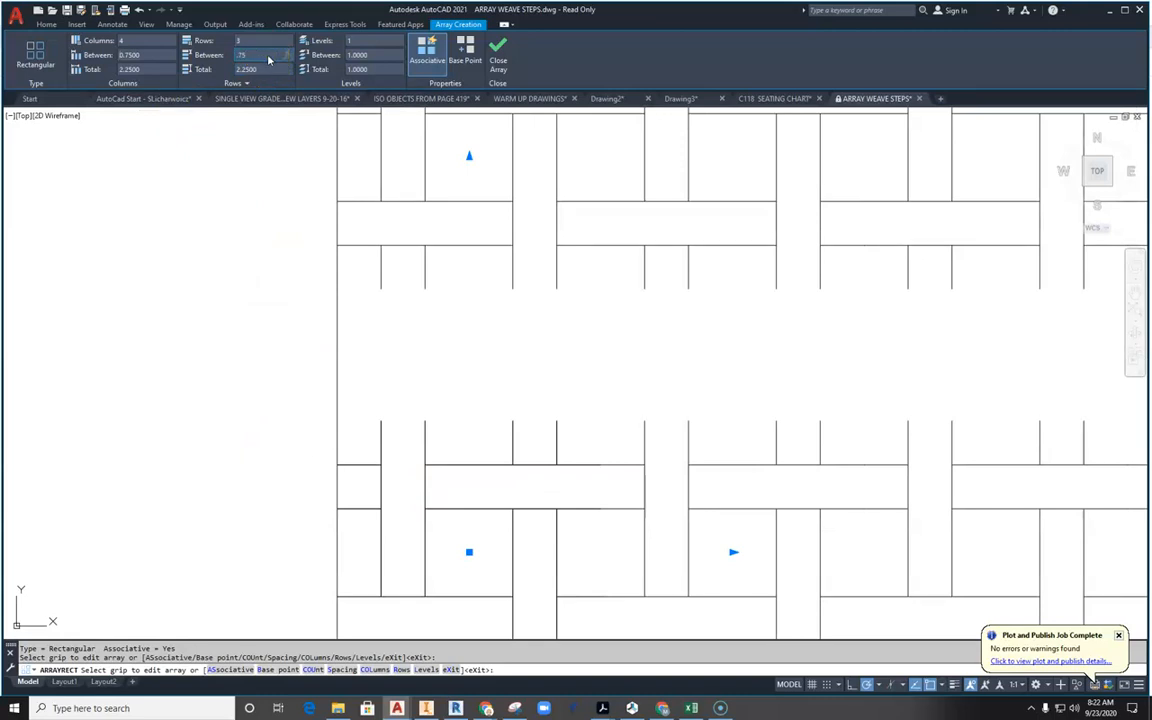
{"action": "key", "text": "Return"}
{"action": "scroll", "coordinate": [352, 285], "scroll_direction": "down", "scroll_amount": 3}
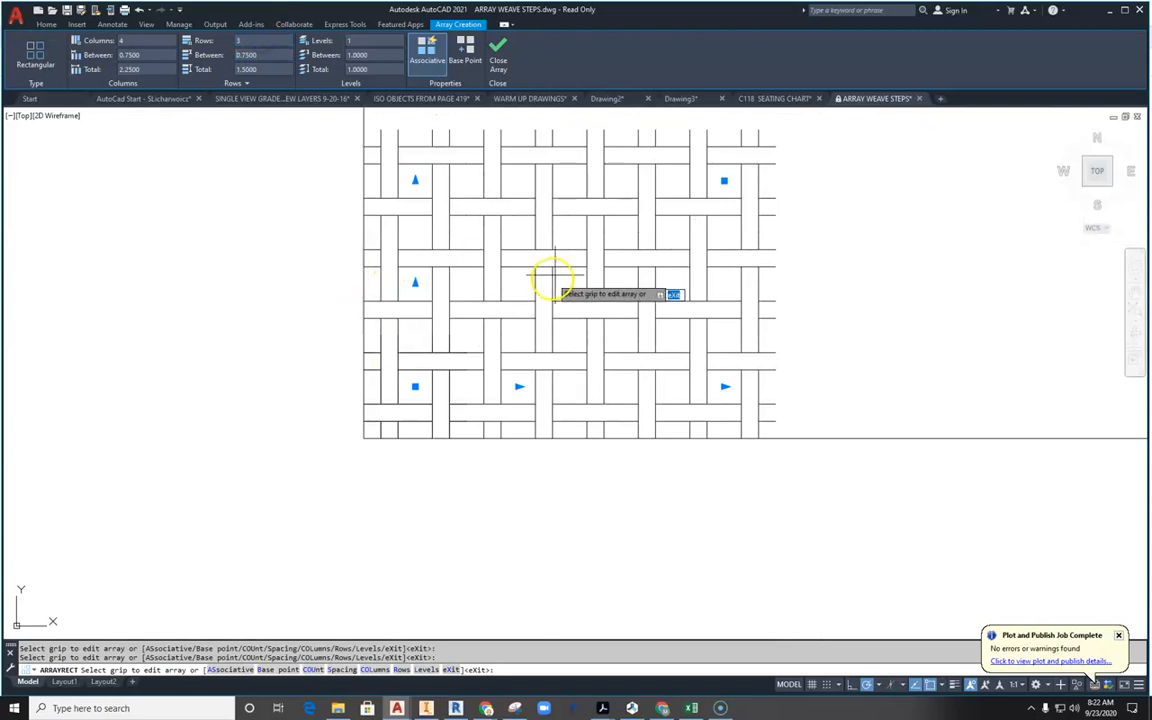
{"action": "middle_click_drag", "start_coordinate": [540, 275], "coordinate": [488, 375]}
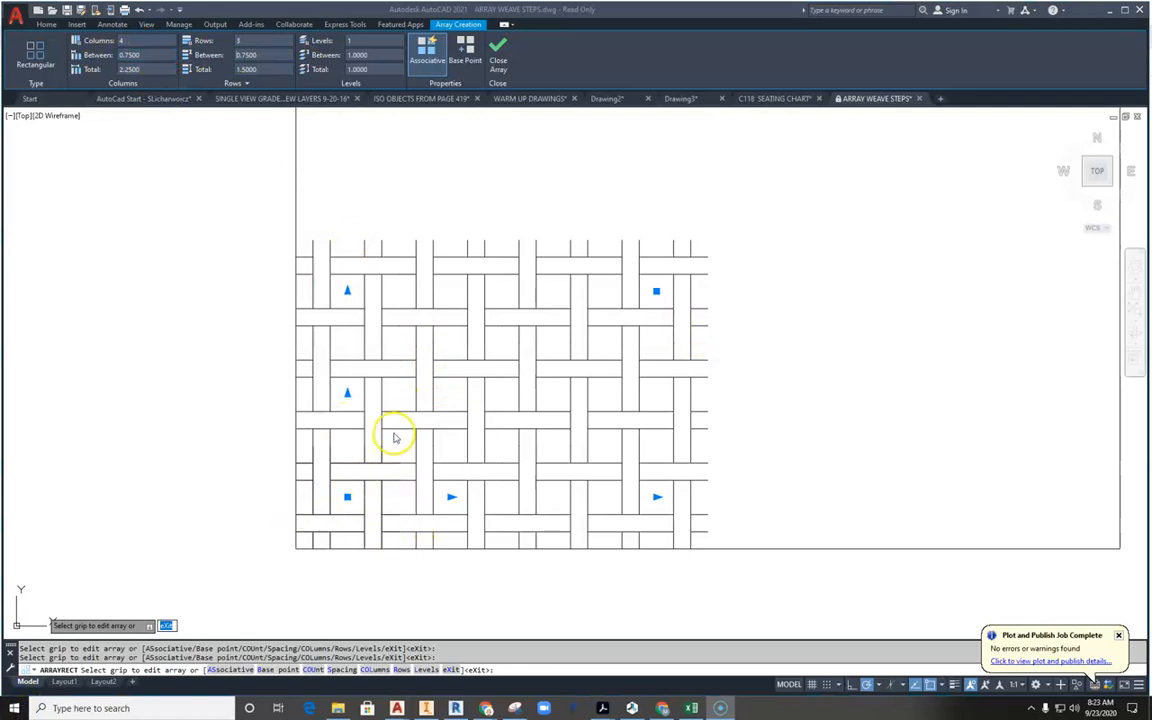
Examine the finished weave example below the instruction steps and the dimension of its repeating unit
{"action": "scroll", "coordinate": [521, 543], "scroll_direction": "down", "scroll_amount": 6}
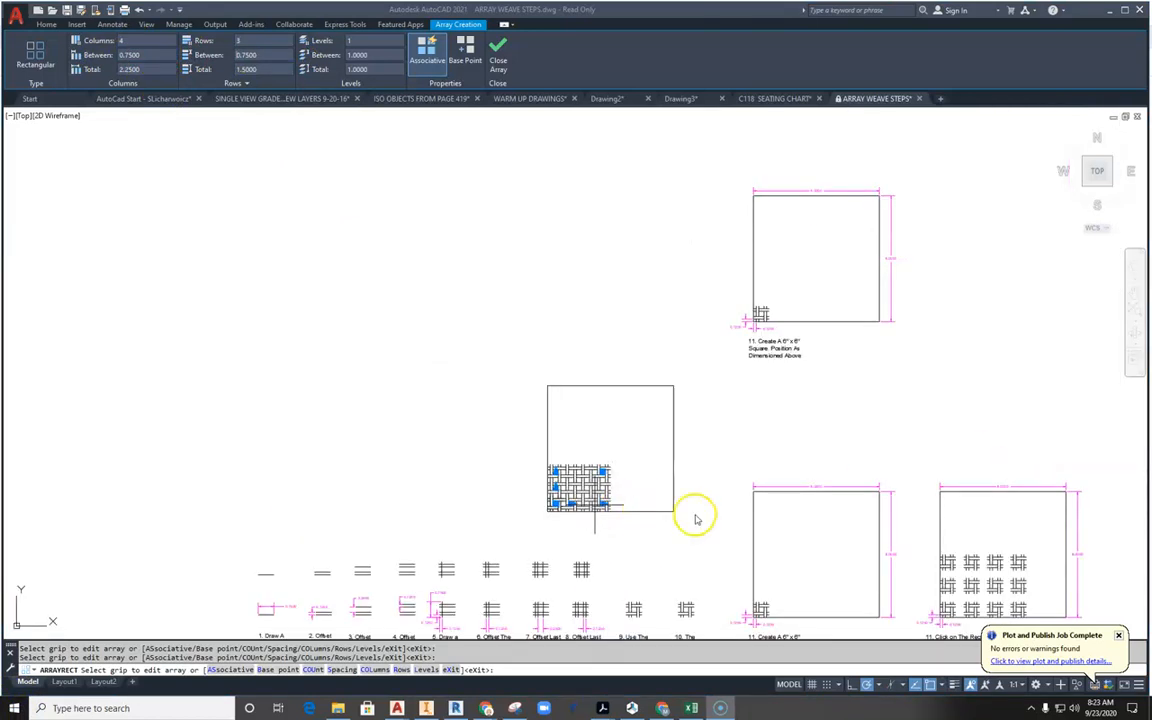
{"action": "scroll", "coordinate": [697, 535], "scroll_direction": "down", "scroll_amount": 3}
{"action": "scroll", "coordinate": [378, 481], "scroll_direction": "up", "scroll_amount": 8}
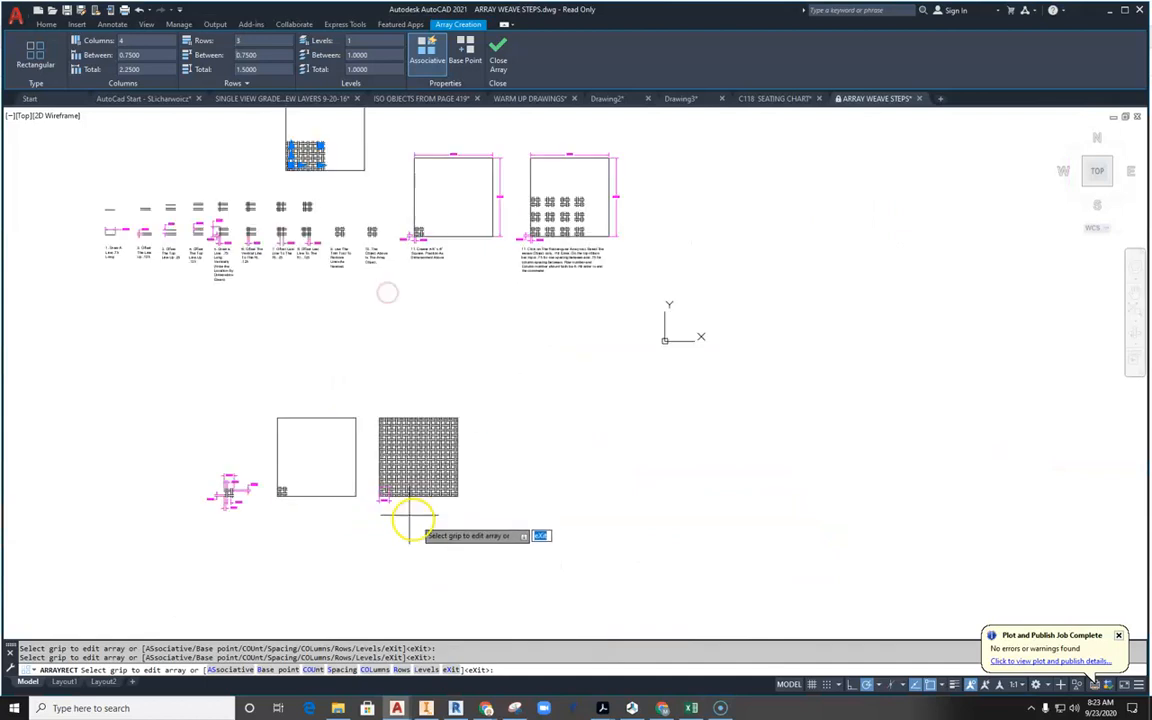
{"action": "middle_click_drag", "start_coordinate": [378, 481], "coordinate": [252, 260]}
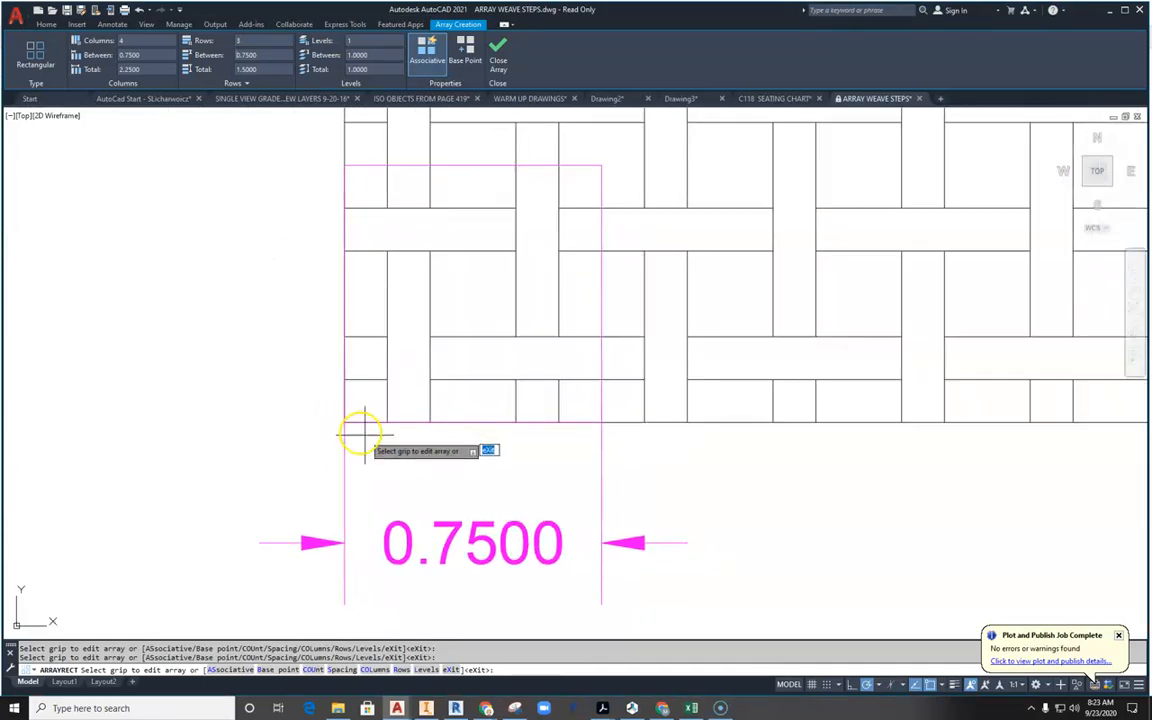
{"action": "middle_click_drag", "start_coordinate": [350, 140], "coordinate": [129, 203]}
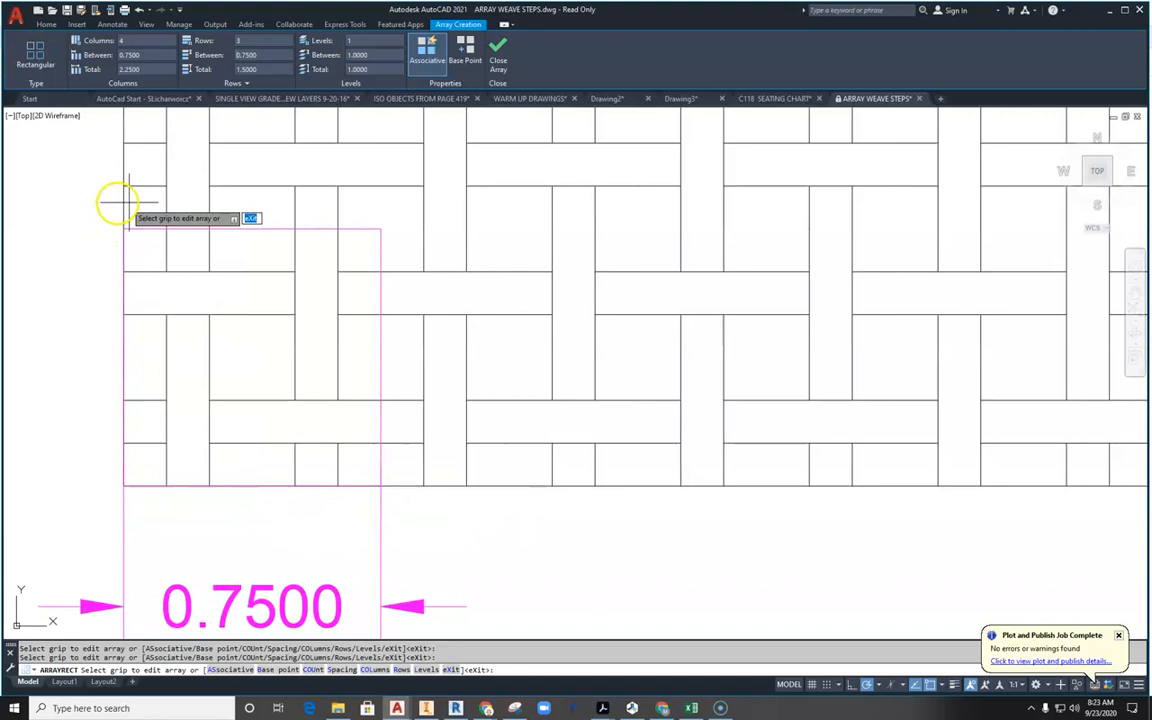
{"action": "scroll", "coordinate": [140, 243], "scroll_direction": "down", "scroll_amount": 2}
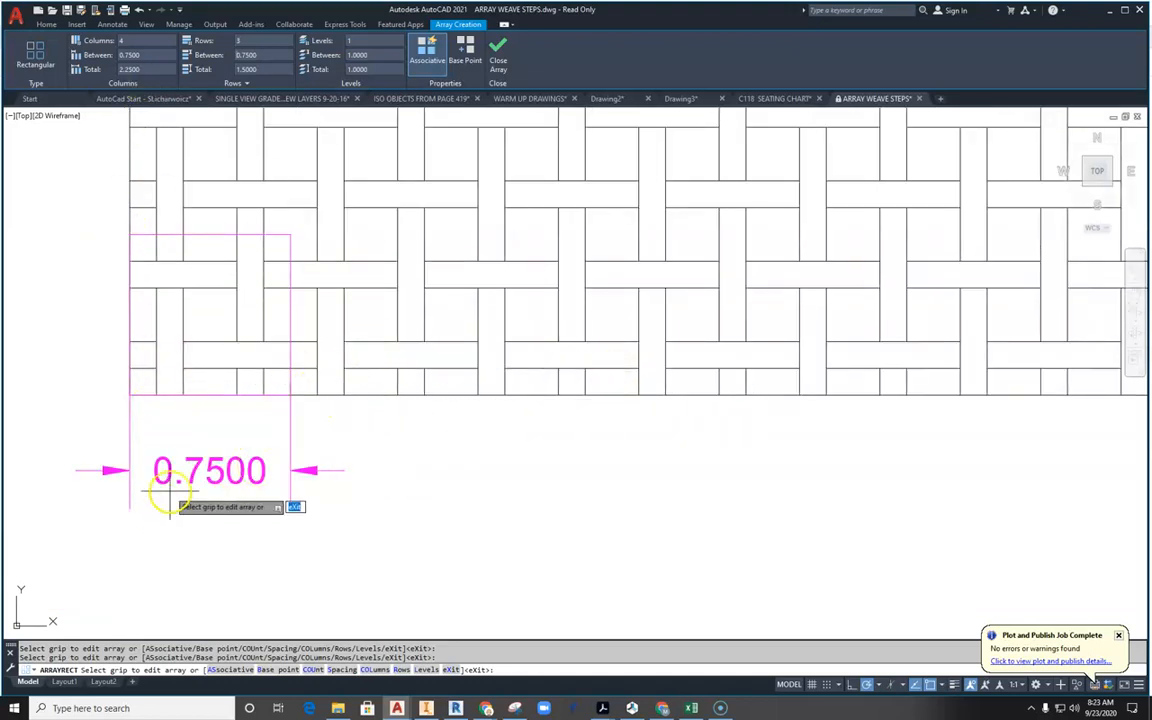
{"action": "scroll", "coordinate": [369, 459], "scroll_direction": "up", "scroll_amount": 1}
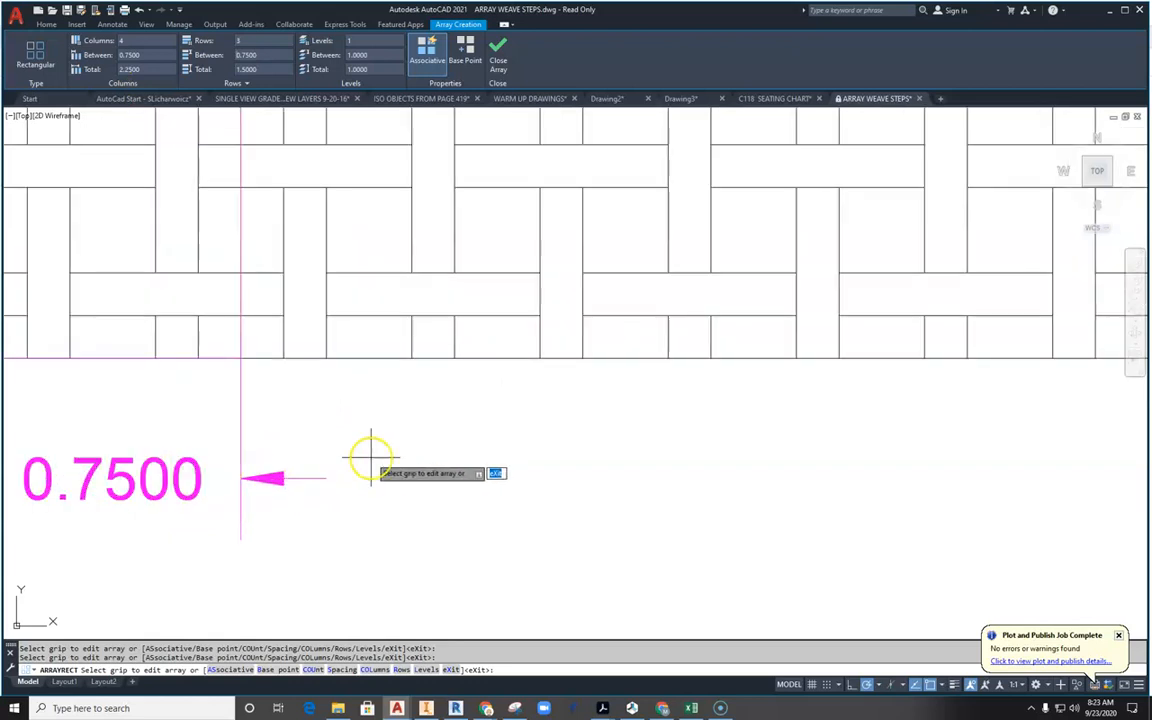
Raise the array's column count to 6 and finally to 8 to span the square's width
{"action": "scroll", "coordinate": [373, 458], "scroll_direction": "down", "scroll_amount": 5}
{"action": "scroll", "coordinate": [310, 245], "scroll_direction": "up", "scroll_amount": 4}
{"action": "scroll", "coordinate": [320, 255], "scroll_direction": "down", "scroll_amount": 2}
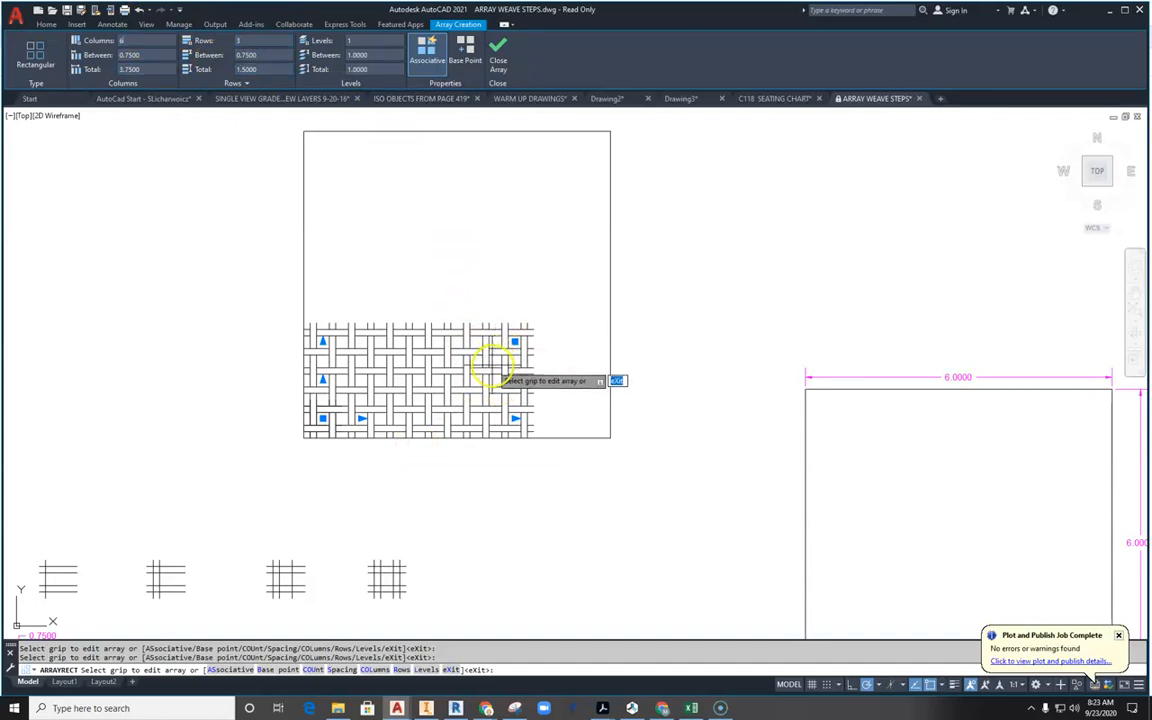
{"action": "scroll", "coordinate": [494, 364], "scroll_direction": "up", "scroll_amount": 2}
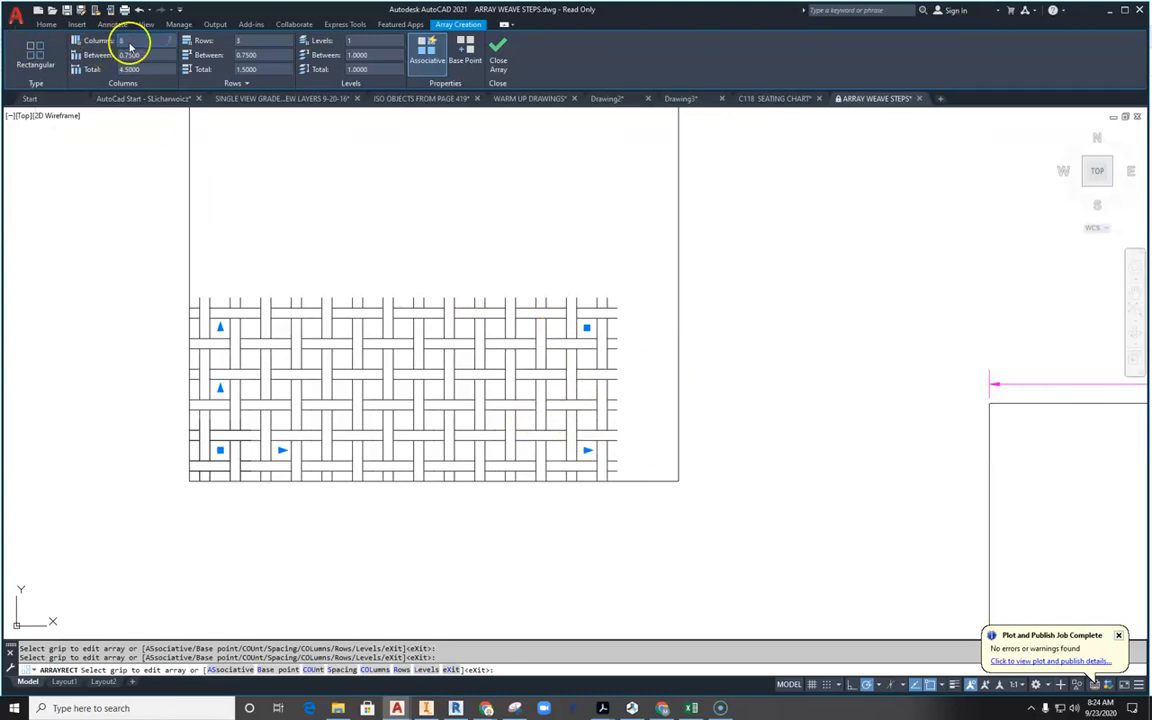
{"action": "left_click", "coordinate": [140, 56]}
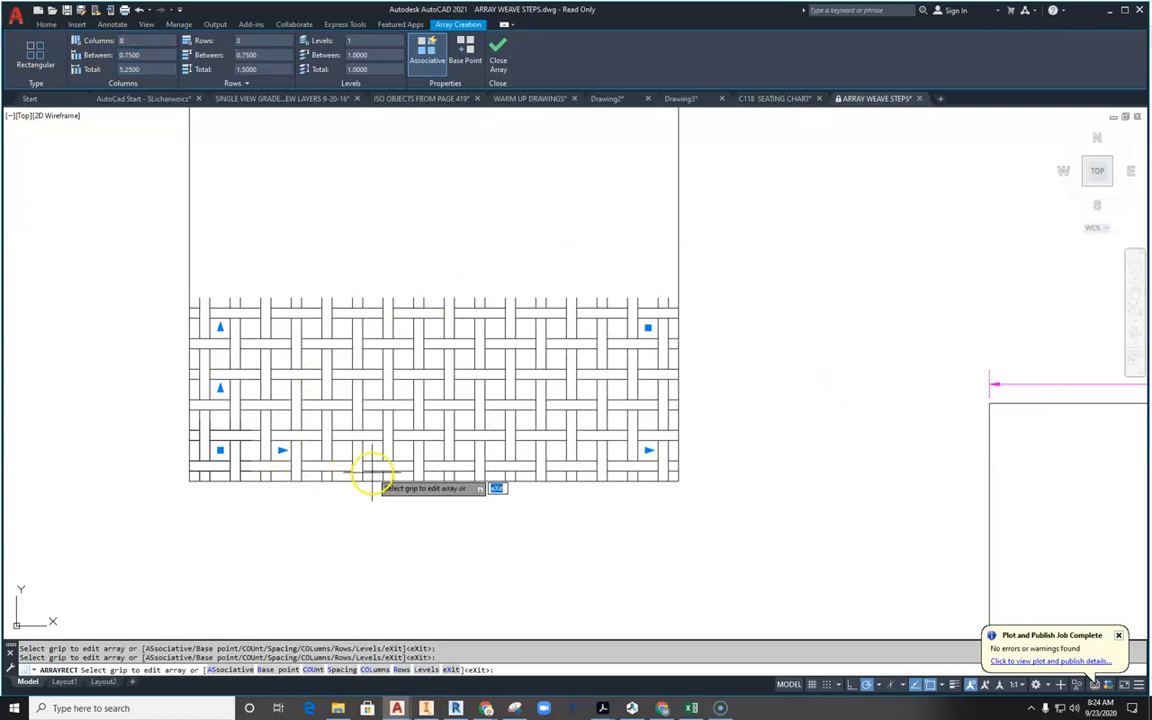
Set the array's row count to 8 to fill the square's height, and finish the array
{"action": "scroll", "coordinate": [449, 407], "scroll_direction": "down", "scroll_amount": 2}
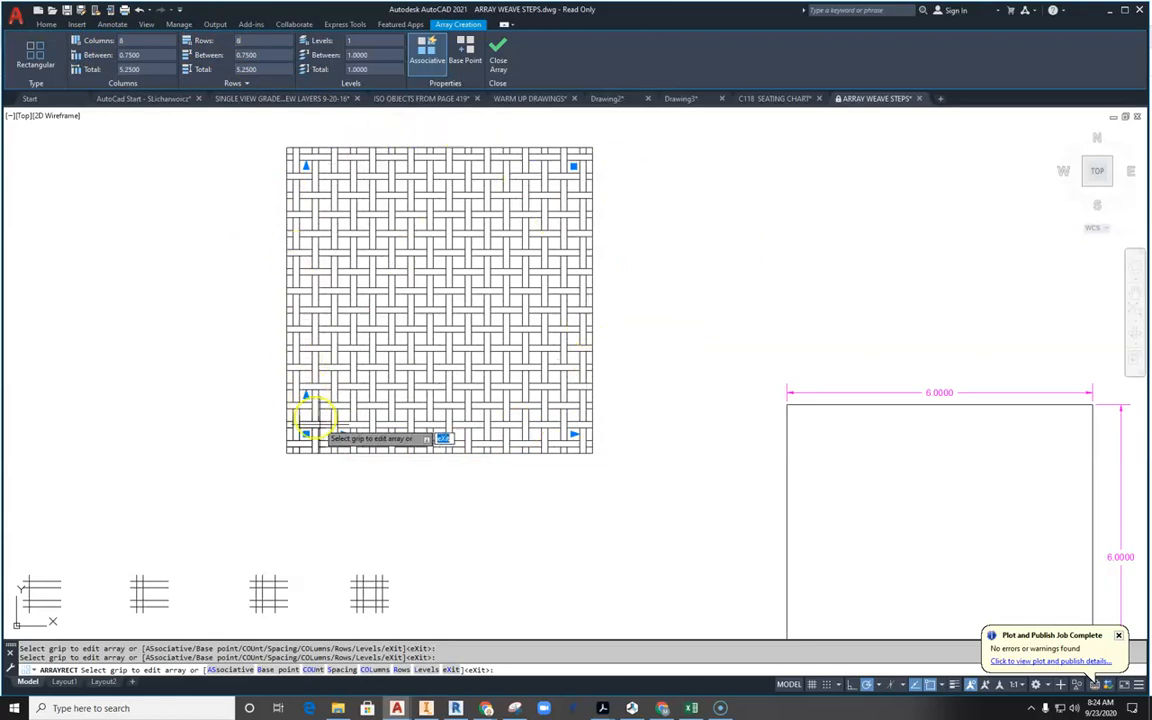
{"action": "mouse_move", "coordinate": [668, 221]}
{"action": "middle_mouse_down"}
{"action": "mouse_move", "coordinate": [689, 274]}
{"action": "mouse_move", "coordinate": [675, 310]}
{"action": "mouse_move", "coordinate": [706, 303]}
{"action": "middle_mouse_up"}
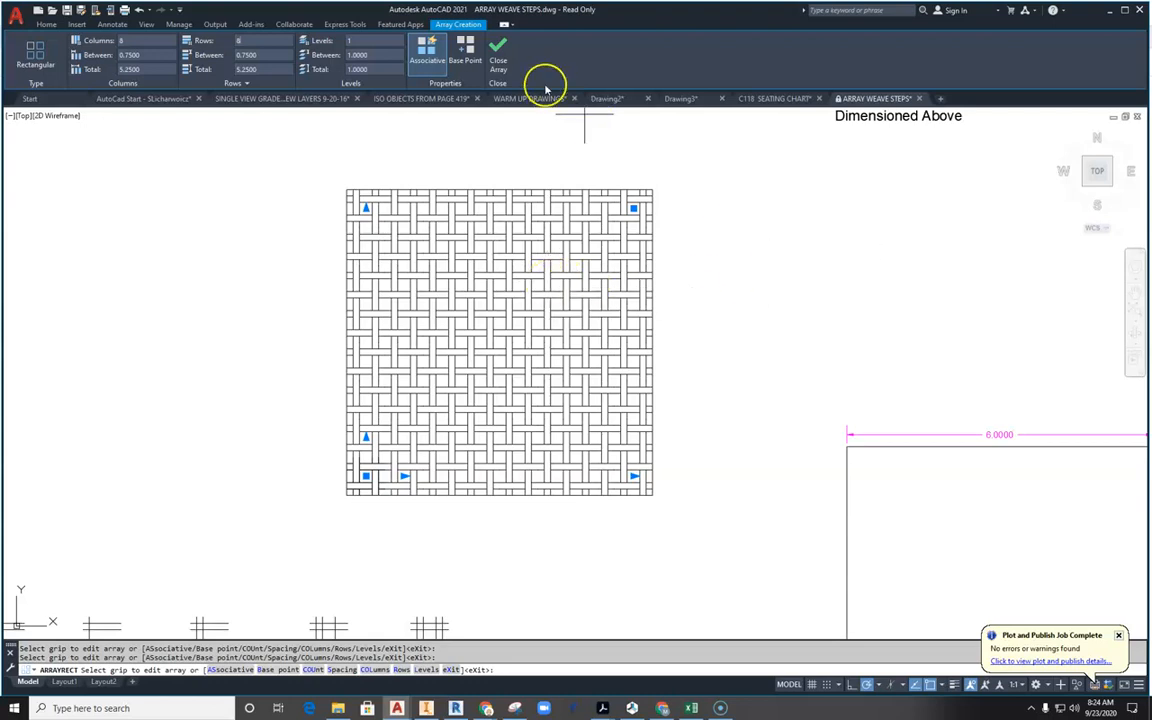
{"action": "left_click", "coordinate": [496, 66]}
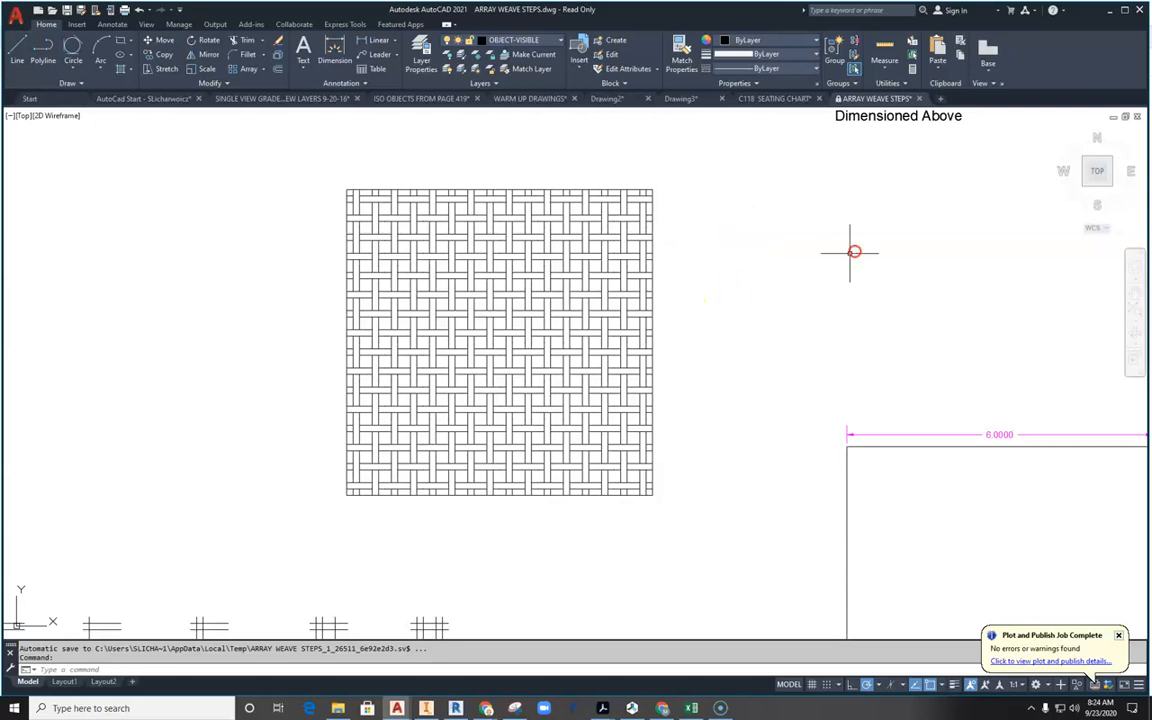
Move the filled square with its weave array into the open space to the right of the finished weave example
{"action": "scroll", "coordinate": [854, 251], "scroll_direction": "down", "scroll_amount": 3}
{"action": "middle_click_drag", "start_coordinate": [836, 288], "coordinate": [619, 246]}
{"action": "left_click", "coordinate": [578, 170]}
{"action": "left_click", "coordinate": [374, 329]}
{"action": "left_click", "coordinate": [158, 41]}
{"action": "left_click", "coordinate": [458, 295]}
{"action": "scroll", "coordinate": [458, 291], "scroll_direction": "down", "scroll_amount": 4}
{"action": "left_click", "coordinate": [550, 436]}
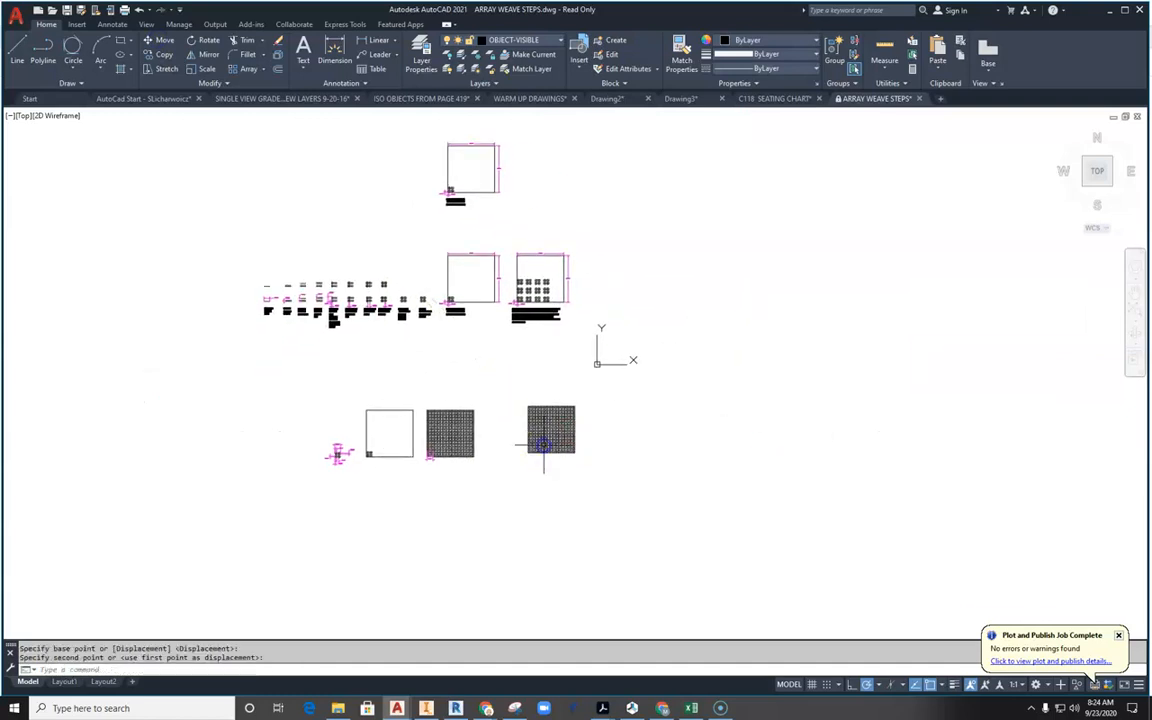
Review the dimensions on the ARRAY WEAVE PDF drawing in Acrobat, and return to the weave drawing in AutoCAD
{"action": "scroll", "coordinate": [549, 360], "scroll_direction": "up", "scroll_amount": 5}
{"action": "key", "text": "Escape"}
{"action": "scroll", "coordinate": [527, 458], "scroll_direction": "up", "scroll_amount": 4}
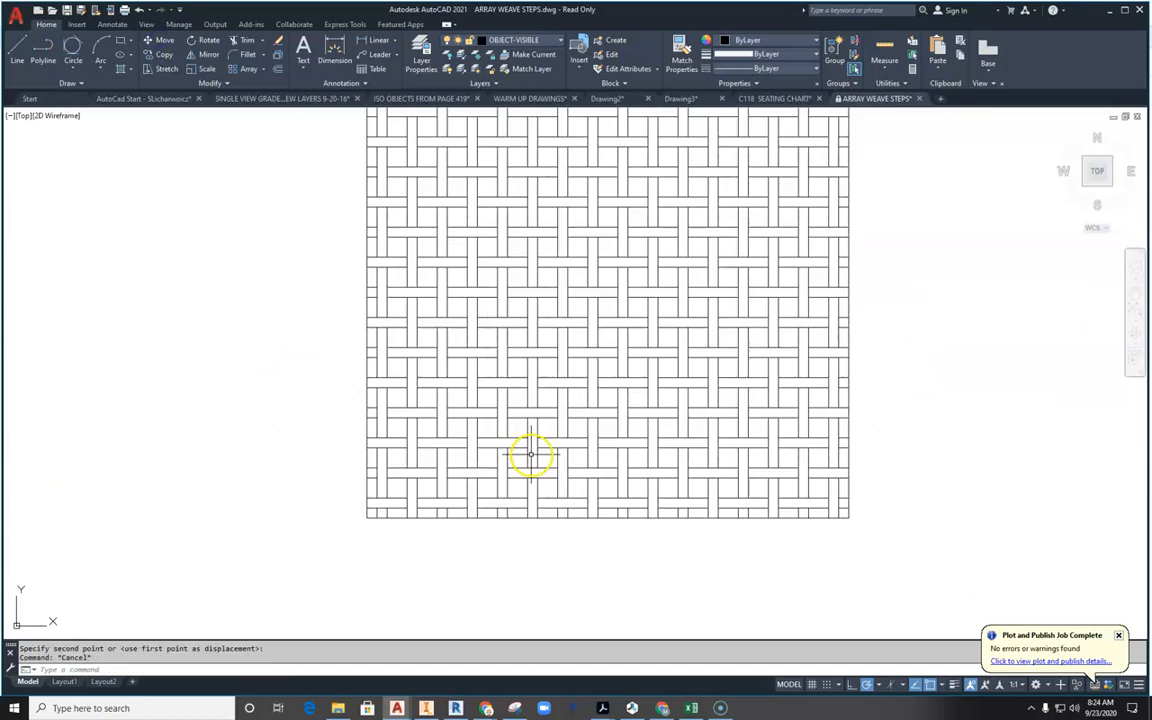
{"action": "scroll", "coordinate": [531, 455], "scroll_direction": "down", "scroll_amount": 2}
{"action": "mouse_move", "coordinate": [606, 708]}
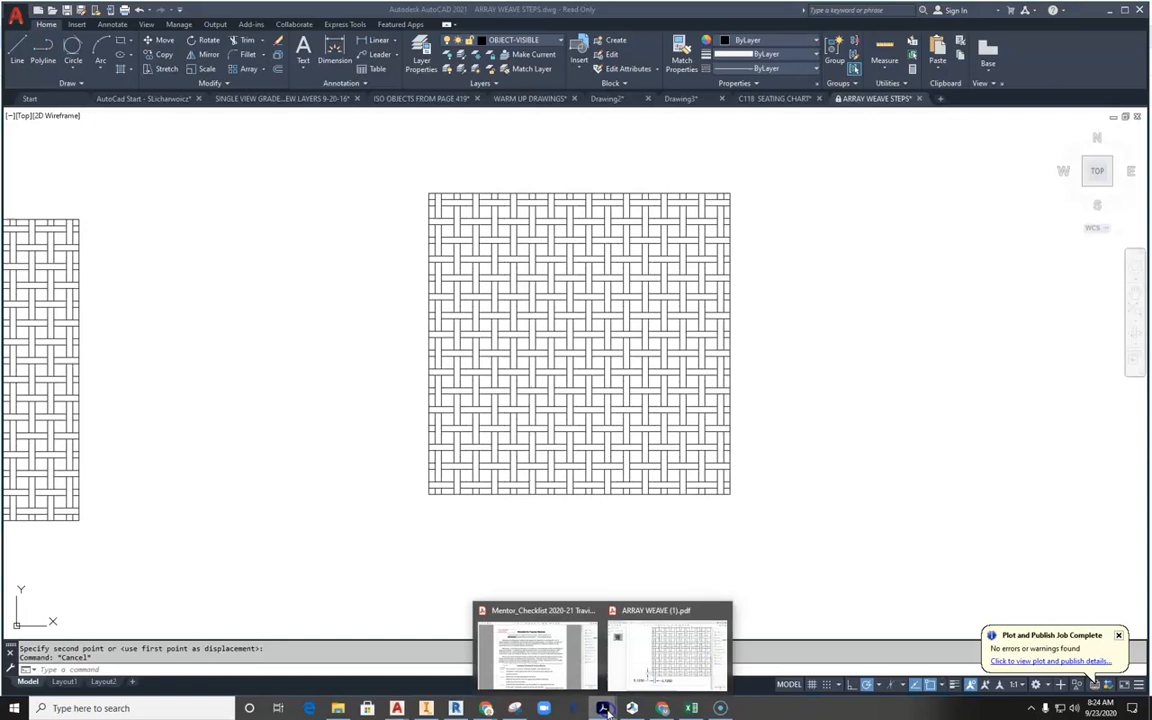
{"action": "left_click", "coordinate": [647, 653]}
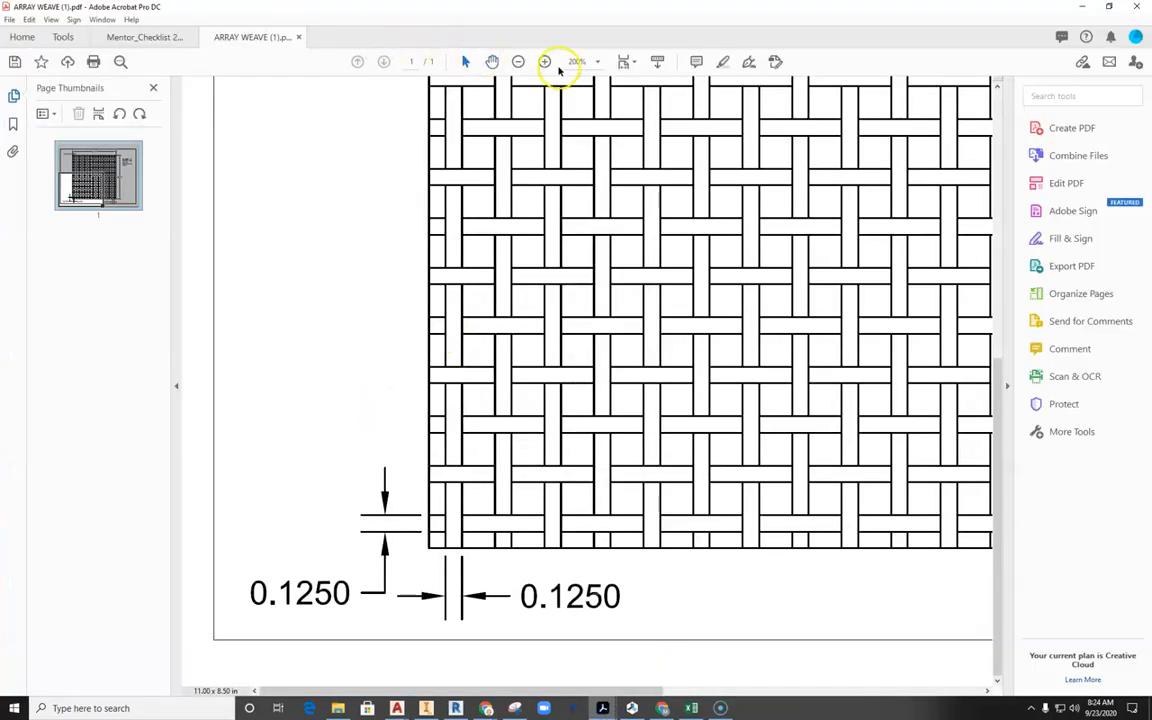
{"action": "left_click", "coordinate": [518, 61]}
{"action": "left_click", "coordinate": [518, 61]}
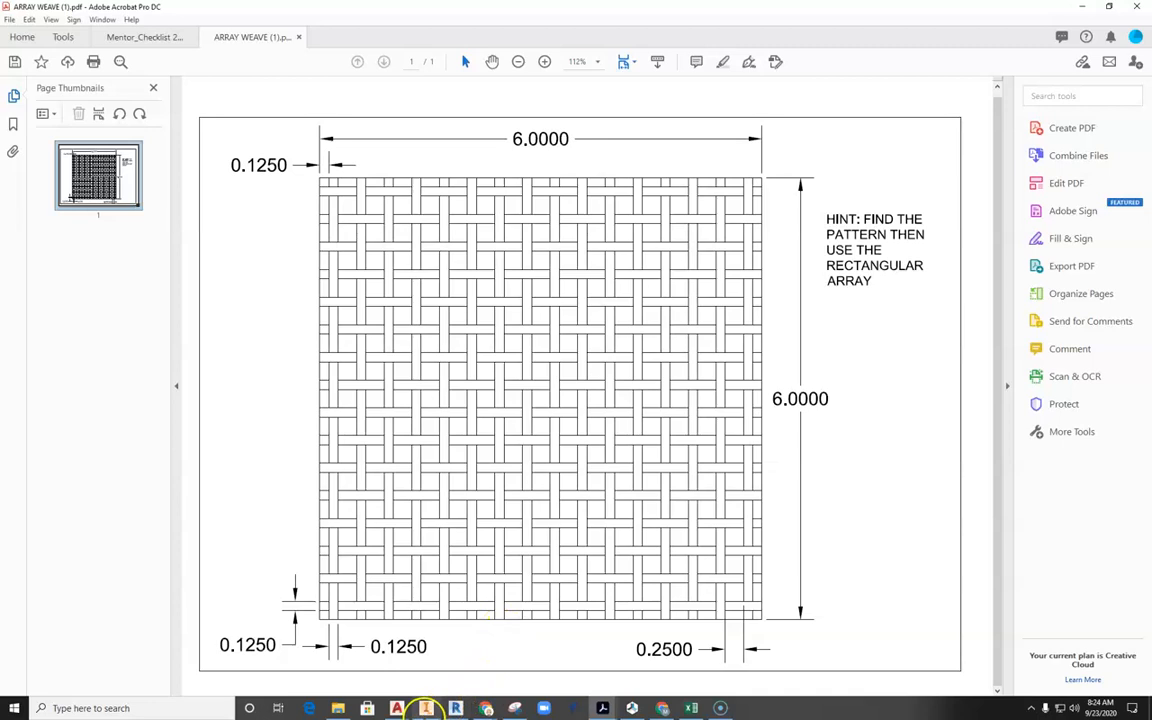
{"action": "mouse_move", "coordinate": [398, 708]}
{"action": "left_click", "coordinate": [951, 685]}
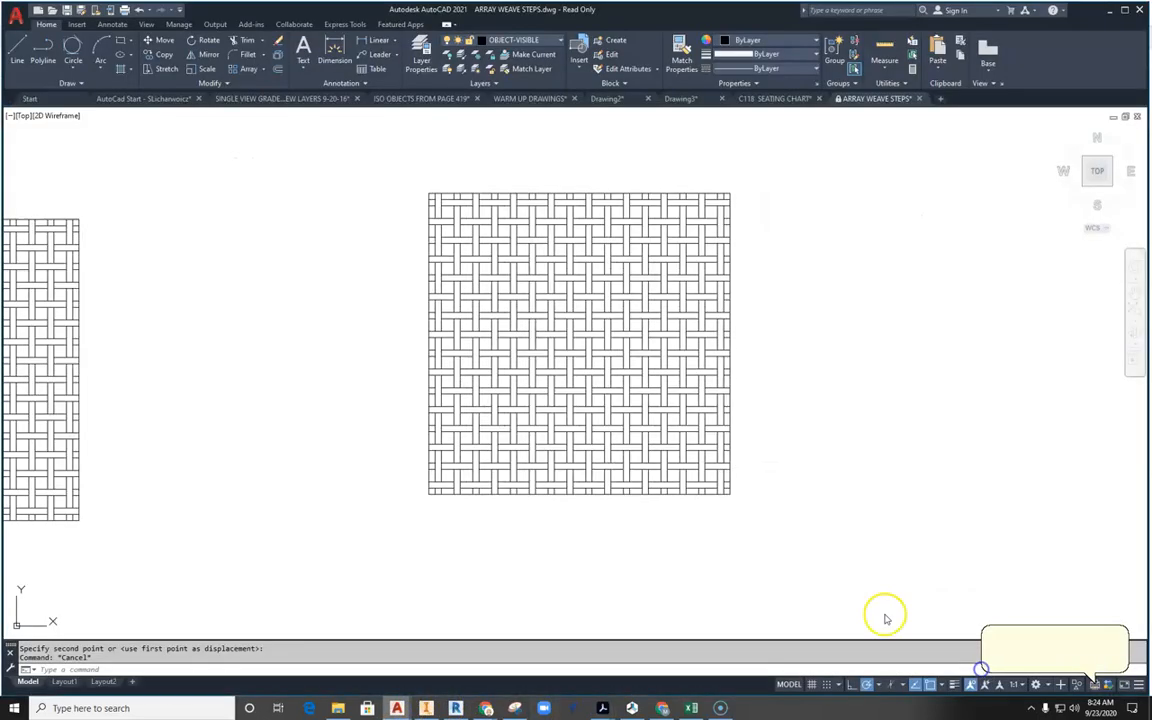
Add a linear dimension for the square's overall width, placed just above its top edge
{"action": "left_click", "coordinate": [384, 42]}
{"action": "left_click", "coordinate": [428, 193]}
{"action": "left_click", "coordinate": [731, 190]}
{"action": "left_click", "coordinate": [707, 177]}
Add a linear dimension for the square's overall height, placed just outside its right edge
{"action": "right_click", "coordinate": [779, 204]}
{"action": "left_click", "coordinate": [802, 211]}
{"action": "scroll", "coordinate": [739, 188], "scroll_direction": "up", "scroll_amount": 4}
{"action": "left_click", "coordinate": [717, 201]}
{"action": "scroll", "coordinate": [717, 204], "scroll_direction": "down", "scroll_amount": 4}
{"action": "middle_click_drag", "start_coordinate": [751, 320], "coordinate": [730, 183]}
{"action": "scroll", "coordinate": [673, 375], "scroll_direction": "up", "scroll_amount": 4}
{"action": "left_click", "coordinate": [728, 346]}
{"action": "left_click", "coordinate": [791, 326]}
Add a linear dimension below the lower-left corner, from the square's left edge to the first vertical strip
{"action": "scroll", "coordinate": [791, 326], "scroll_direction": "down", "scroll_amount": 4}
{"action": "scroll", "coordinate": [461, 347], "scroll_direction": "up", "scroll_amount": 3}
{"action": "right_click", "coordinate": [373, 278]}
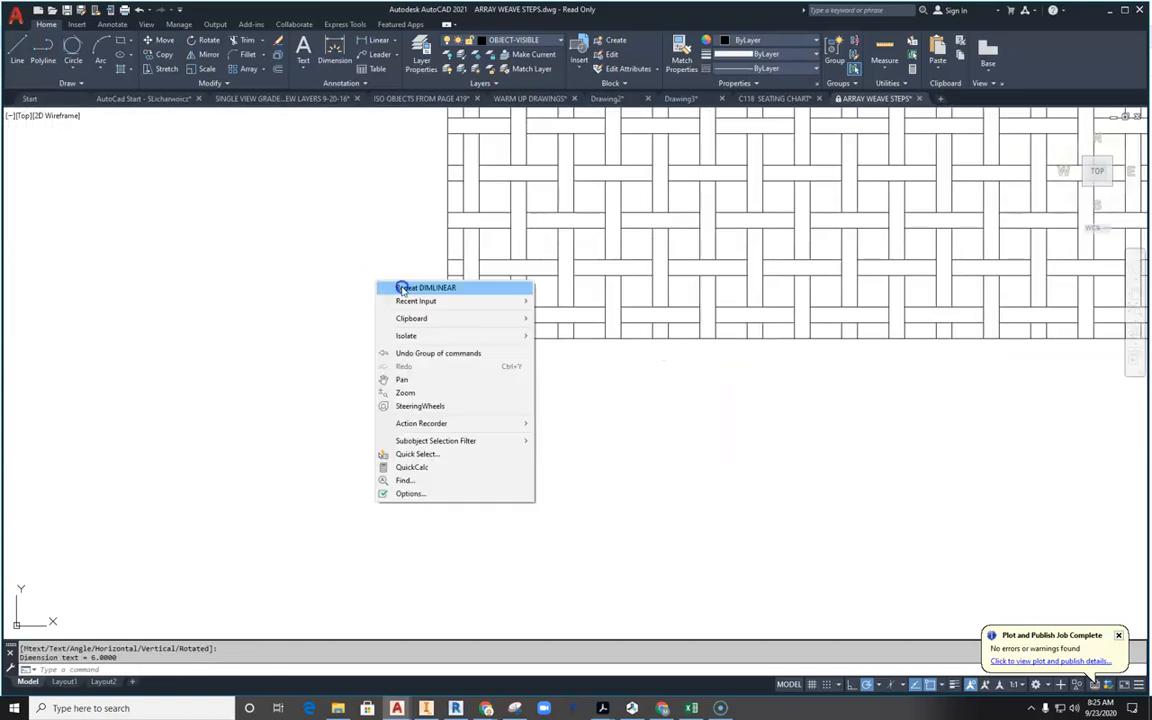
{"action": "left_click", "coordinate": [400, 288]}
{"action": "scroll", "coordinate": [488, 327], "scroll_direction": "up", "scroll_amount": 3}
{"action": "left_click", "coordinate": [373, 360]}
{"action": "left_click", "coordinate": [413, 361]}
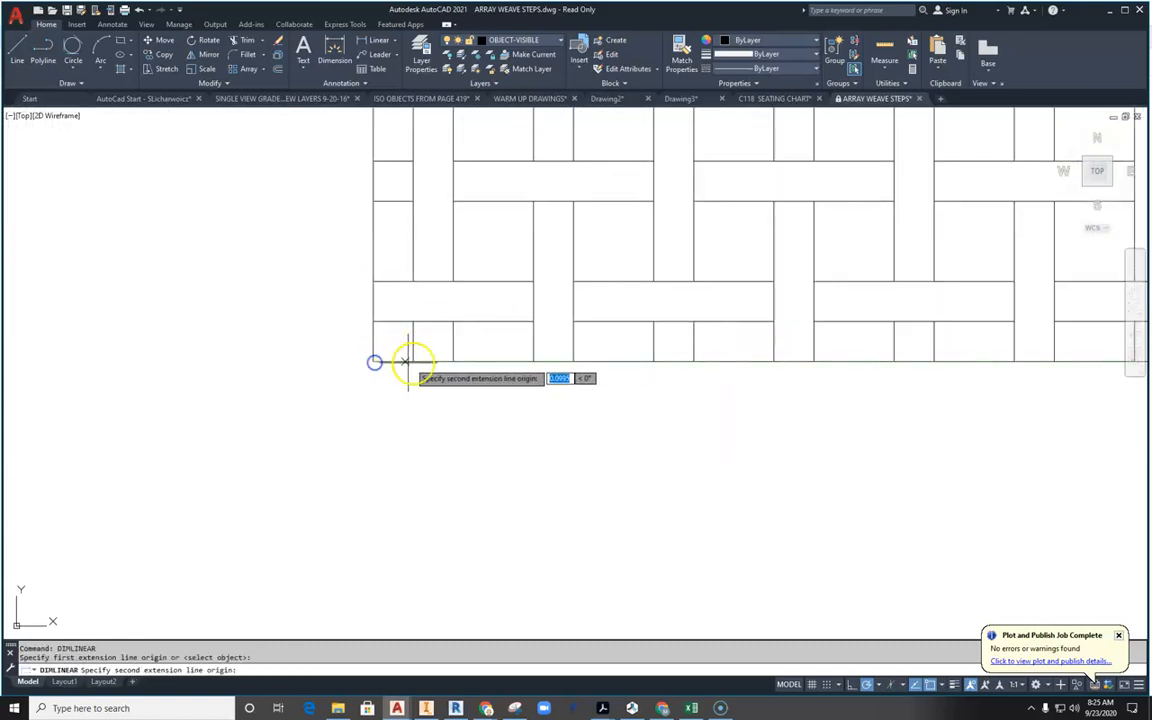
{"action": "left_click", "coordinate": [398, 443]}
Dimension the thickness of the lowest horizontal strip, placed to the left of the square
{"action": "right_click", "coordinate": [463, 386]}
{"action": "left_click", "coordinate": [485, 392]}
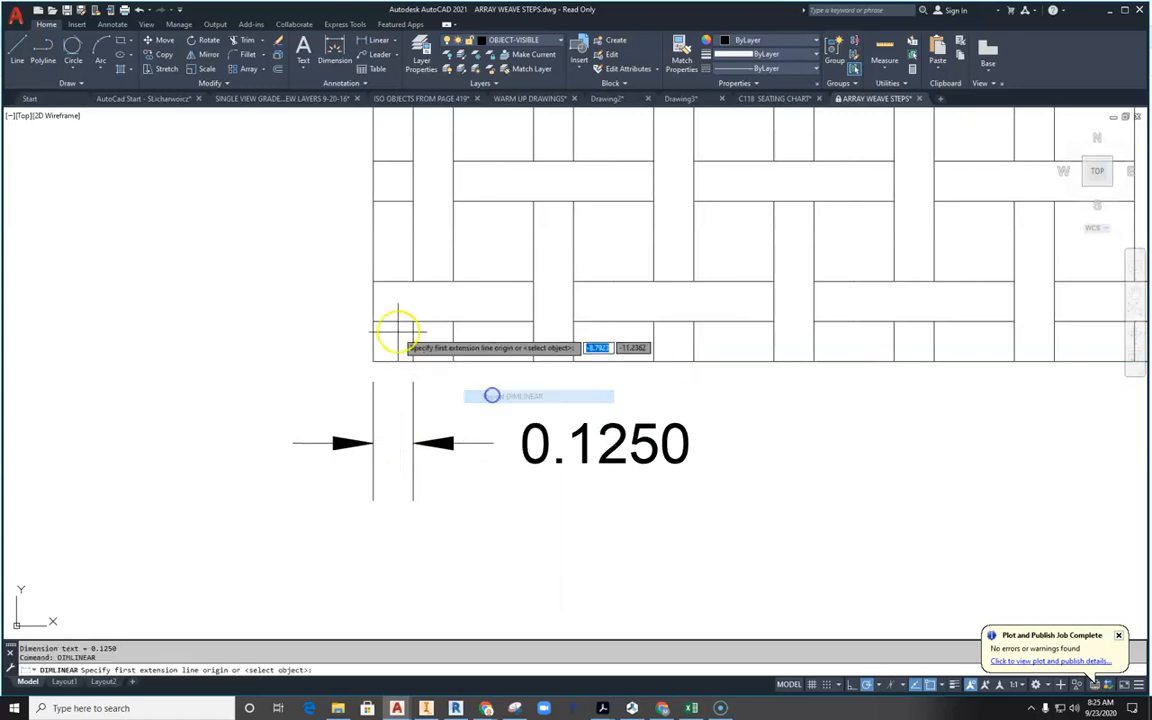
{"action": "left_click", "coordinate": [373, 281]}
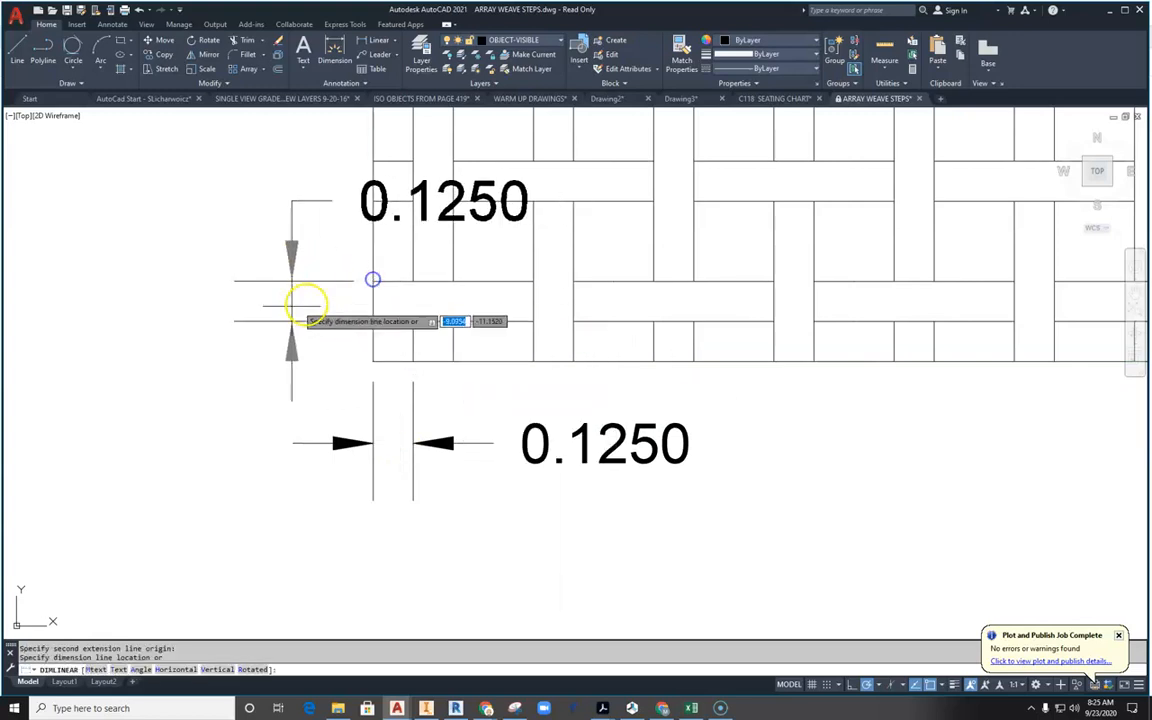
{"action": "left_click", "coordinate": [290, 317]}
Dimension the vertical gap between two horizontal strips near the lower-left corner, placed to the left of the square
{"action": "middle_click_drag", "start_coordinate": [480, 300], "coordinate": [463, 467]}
{"action": "right_click", "coordinate": [316, 231]}
{"action": "left_click", "coordinate": [340, 238]}
{"action": "left_click", "coordinate": [437, 242]}
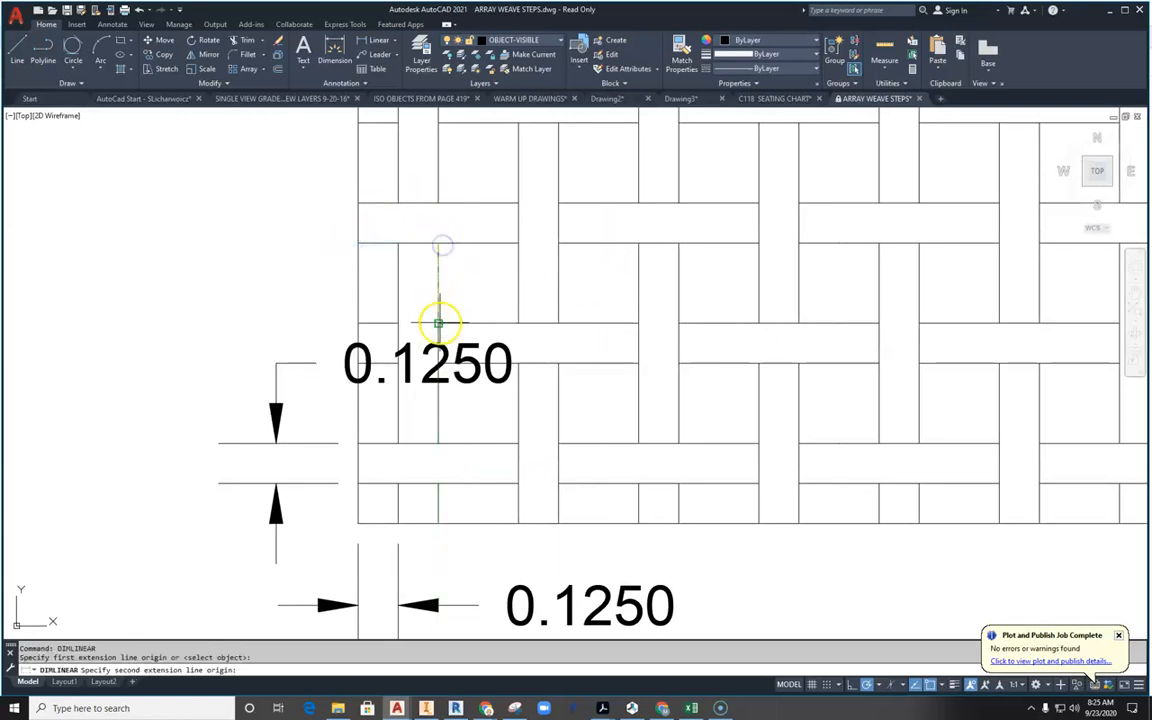
{"action": "left_click", "coordinate": [438, 322]}
{"action": "left_click", "coordinate": [237, 282]}
Move the strip gap dimension's text above its extension lines, shifting its dimension line further from the weave
{"action": "scroll", "coordinate": [462, 288], "scroll_direction": "down", "scroll_amount": 5}
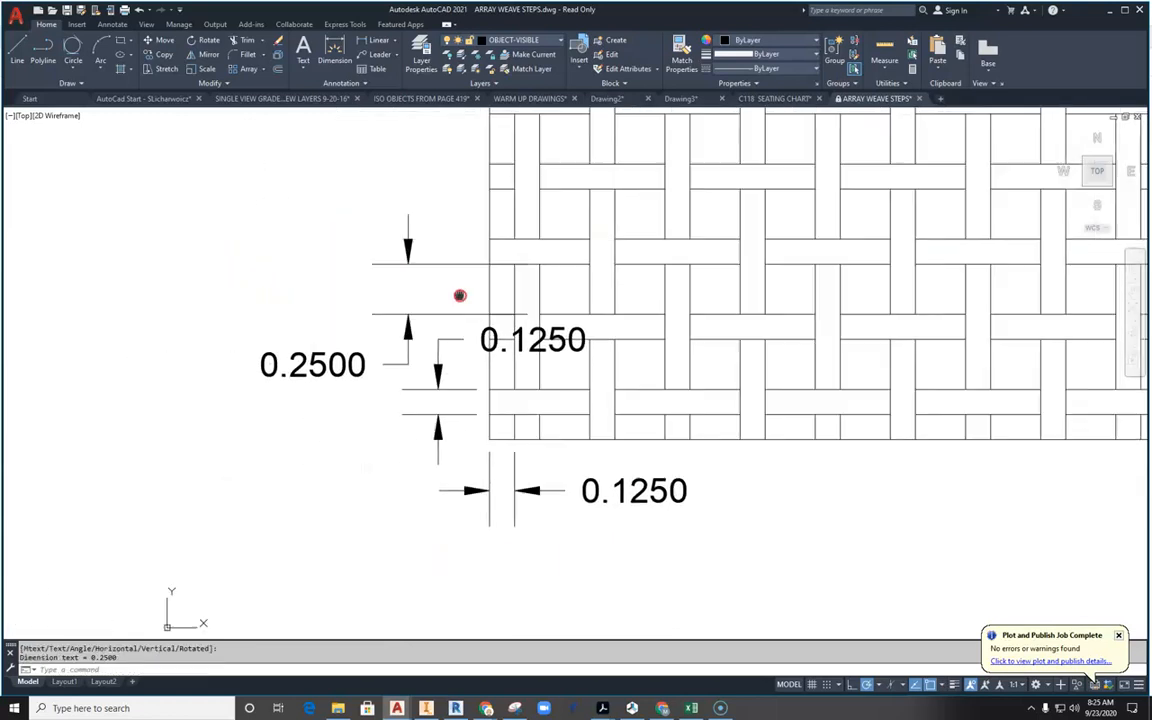
{"action": "key", "text": "Escape"}
{"action": "scroll", "coordinate": [475, 350], "scroll_direction": "up", "scroll_amount": 2}
{"action": "left_click", "coordinate": [369, 310]}
{"action": "left_click", "coordinate": [369, 310]}
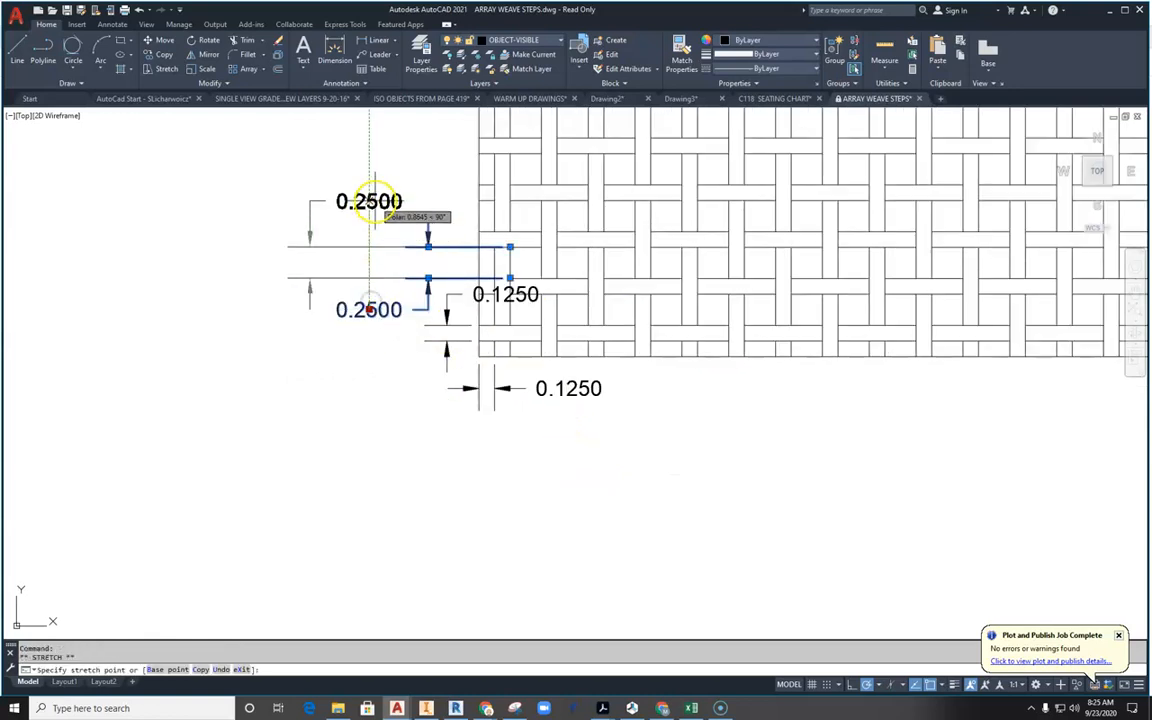
{"action": "left_click", "coordinate": [369, 202]}
Move the strip thickness dimension's text off the weave to below and left of its extension lines
{"action": "left_click", "coordinate": [462, 295]}
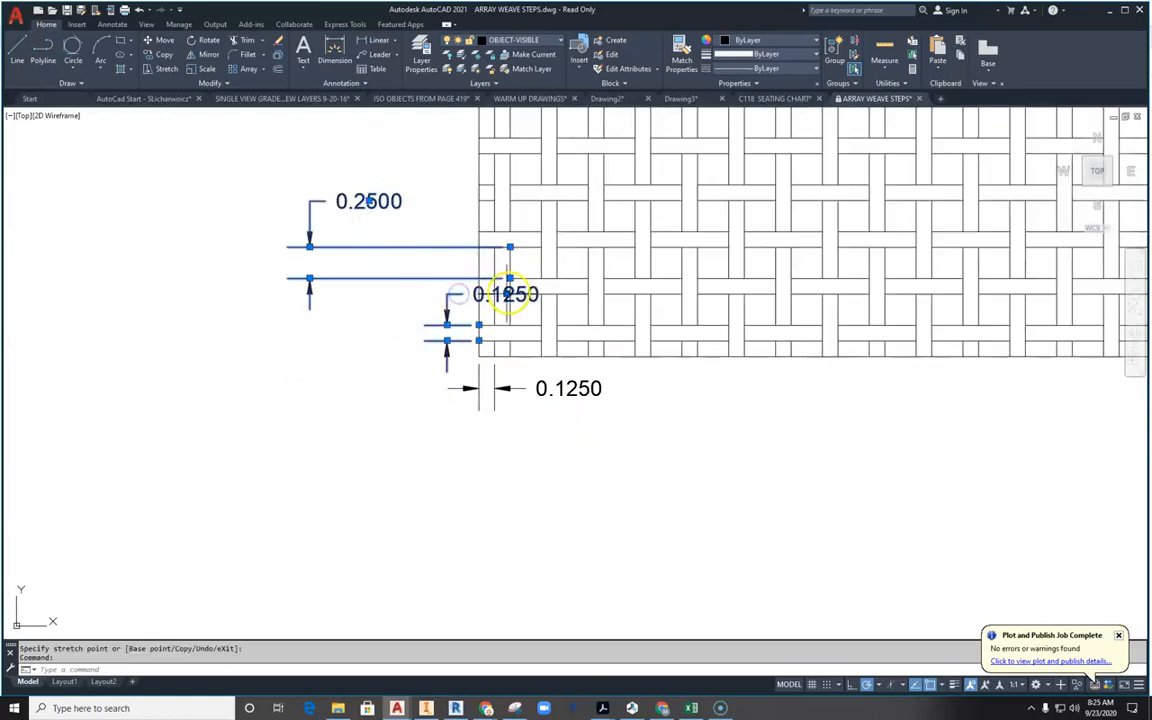
{"action": "left_click", "coordinate": [508, 294]}
{"action": "left_click", "coordinate": [357, 370]}
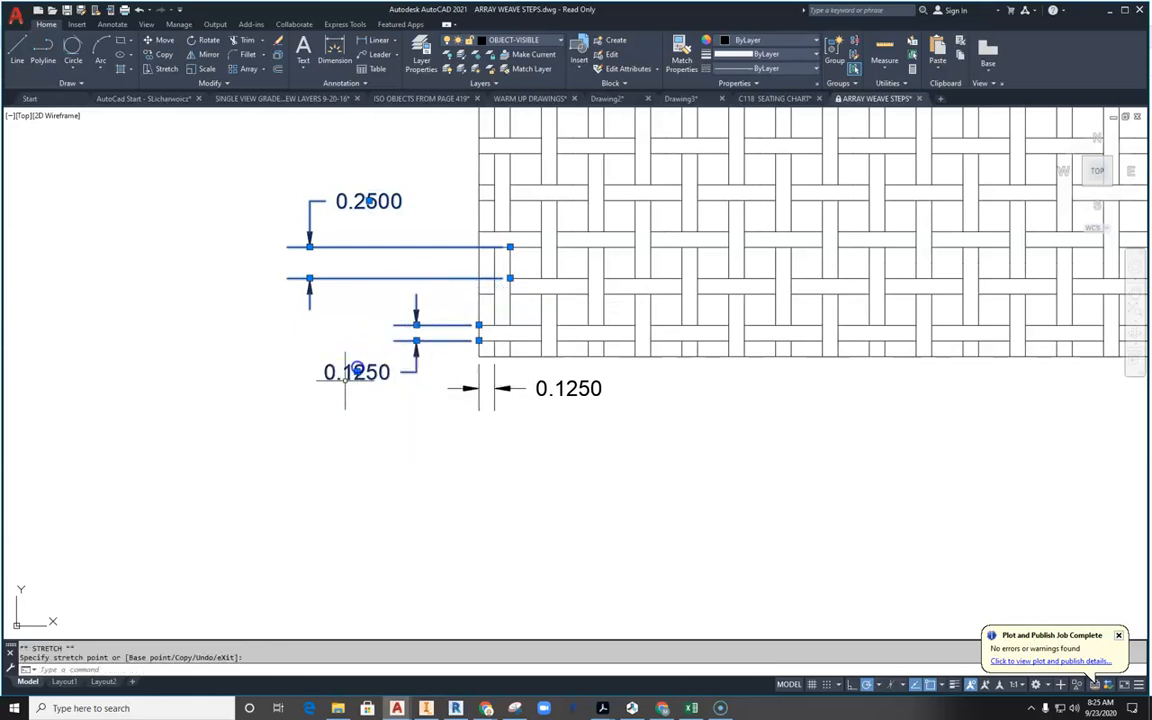
Move the strip gap dimension's text below its extension lines, just above the strip thickness dimension's text
{"action": "middle_click_drag", "start_coordinate": [392, 262], "coordinate": [425, 266]}
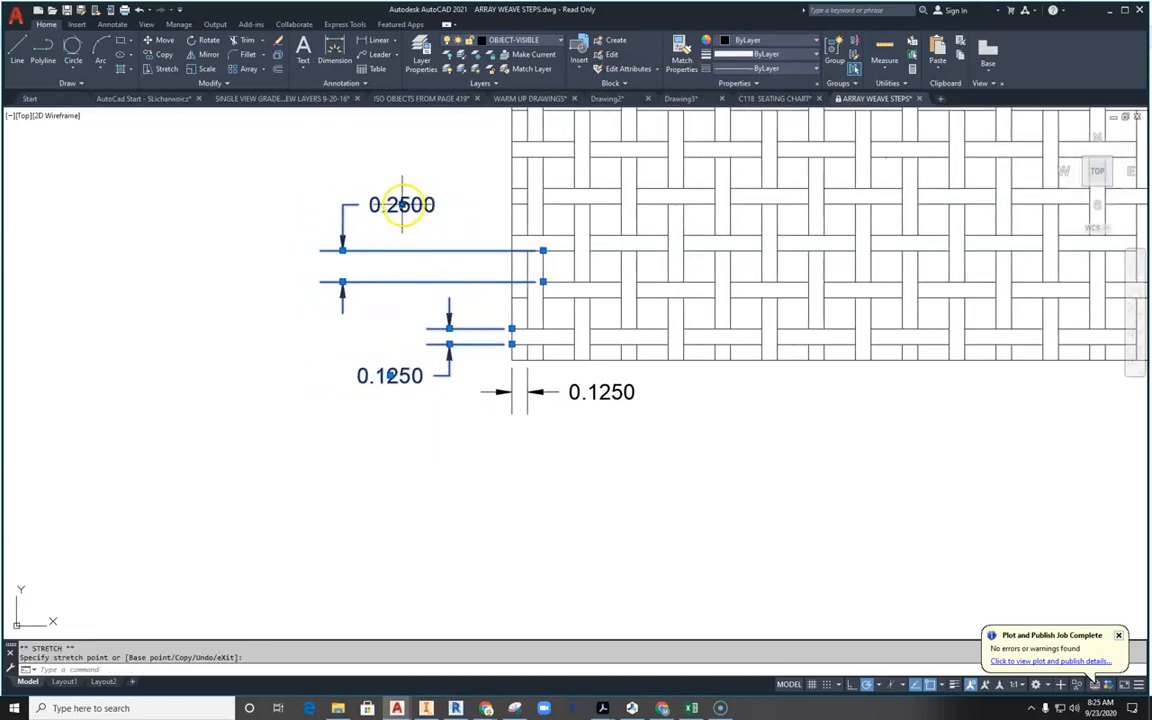
{"action": "left_click", "coordinate": [336, 337]}
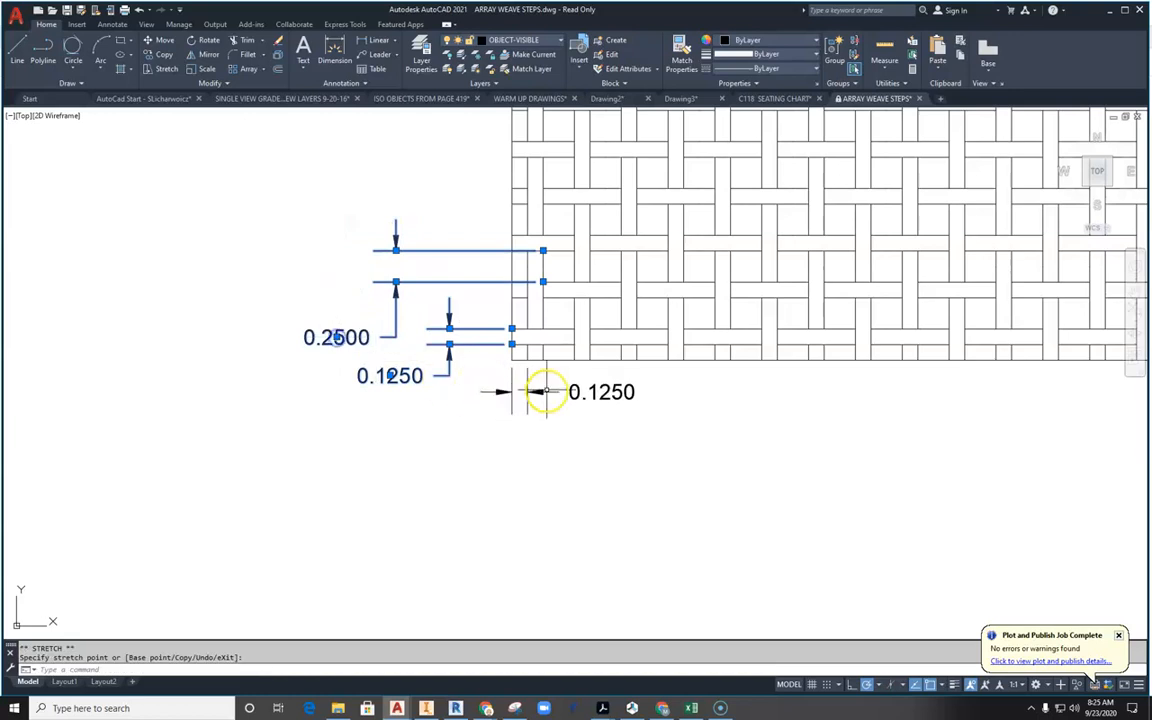
{"action": "key", "text": "Escape"}
{"action": "scroll", "coordinate": [462, 357], "scroll_direction": "down", "scroll_amount": 2}
{"action": "mouse_move", "coordinate": [718, 381]}
{"action": "middle_mouse_down"}
{"action": "mouse_move", "coordinate": [514, 519]}
{"action": "mouse_move", "coordinate": [425, 548]}
{"action": "middle_mouse_up"}
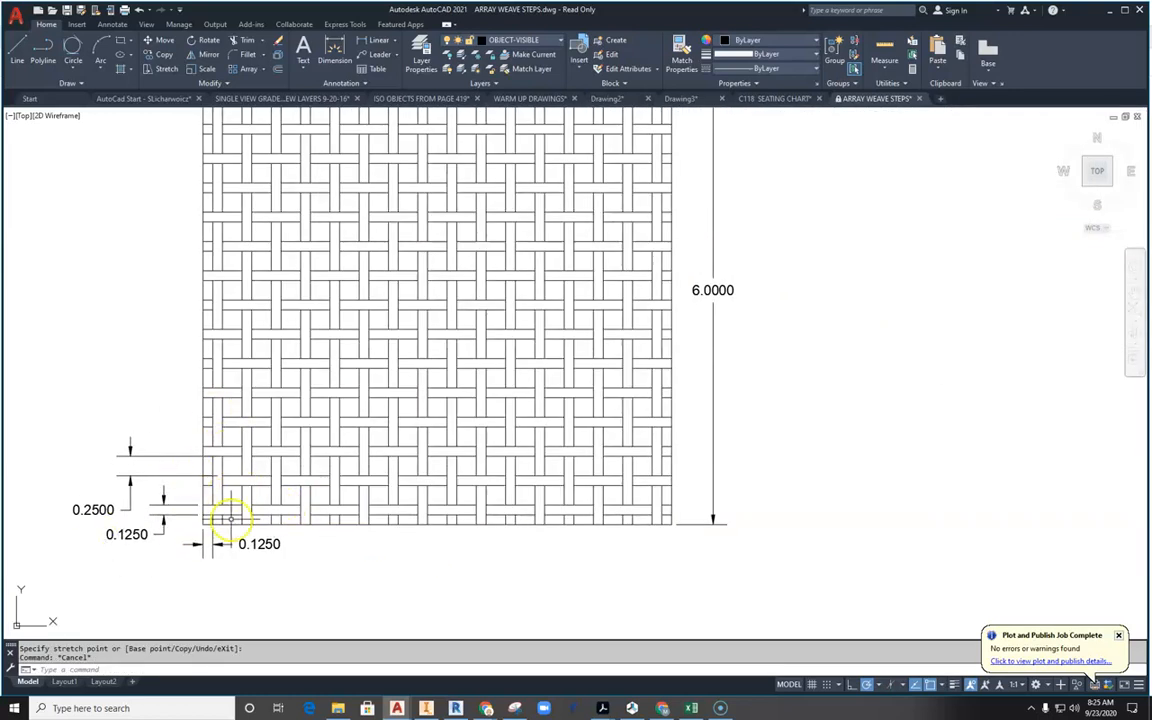
{"action": "scroll", "coordinate": [134, 357], "scroll_direction": "down", "scroll_amount": 1}
{"action": "mouse_move", "coordinate": [134, 357]}
{"action": "middle_mouse_down"}
{"action": "mouse_move", "coordinate": [298, 399]}
{"action": "mouse_move", "coordinate": [361, 396]}
{"action": "mouse_move", "coordinate": [293, 398]}
{"action": "middle_mouse_up"}
{"action": "scroll", "coordinate": [356, 391], "scroll_direction": "up", "scroll_amount": 2}
{"action": "scroll", "coordinate": [357, 390], "scroll_direction": "down", "scroll_amount": 2}
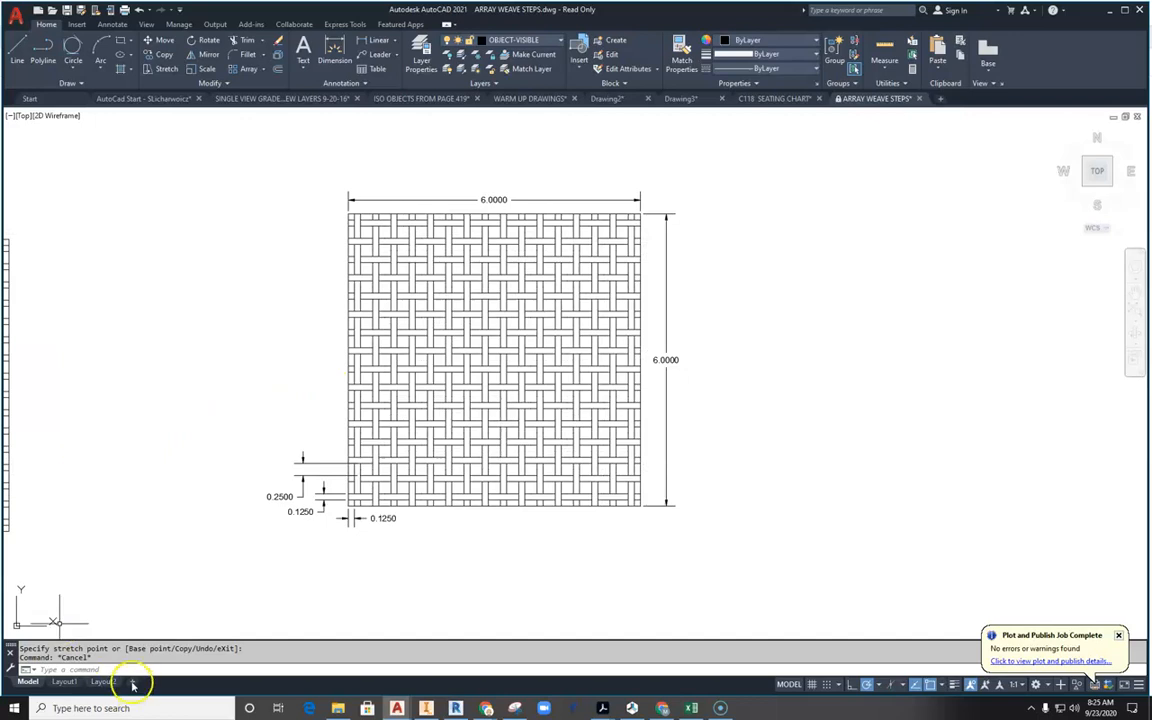